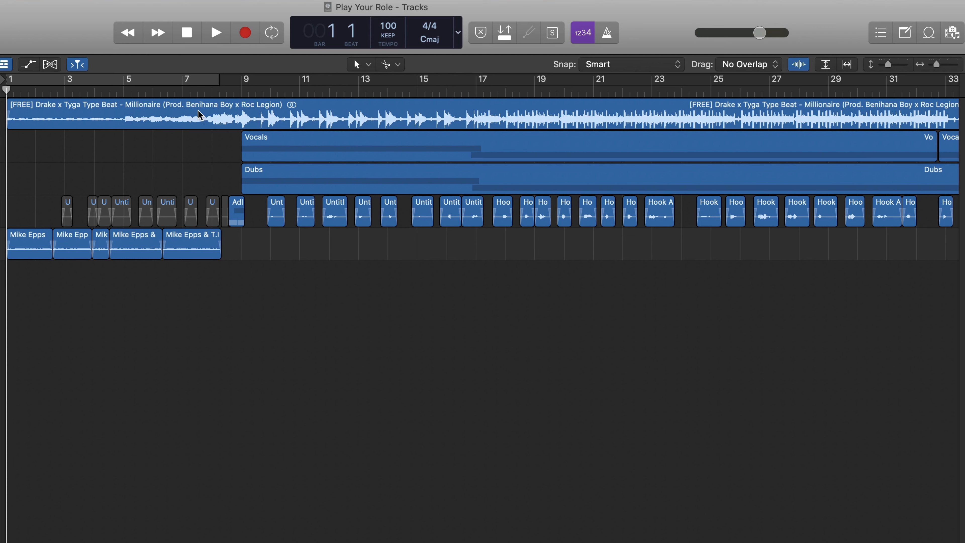
Play the arrangement from bar 4 to hear the mixed song
{"action": "left_click", "coordinate": [119, 91]}
{"action": "left_click", "coordinate": [99, 93]}
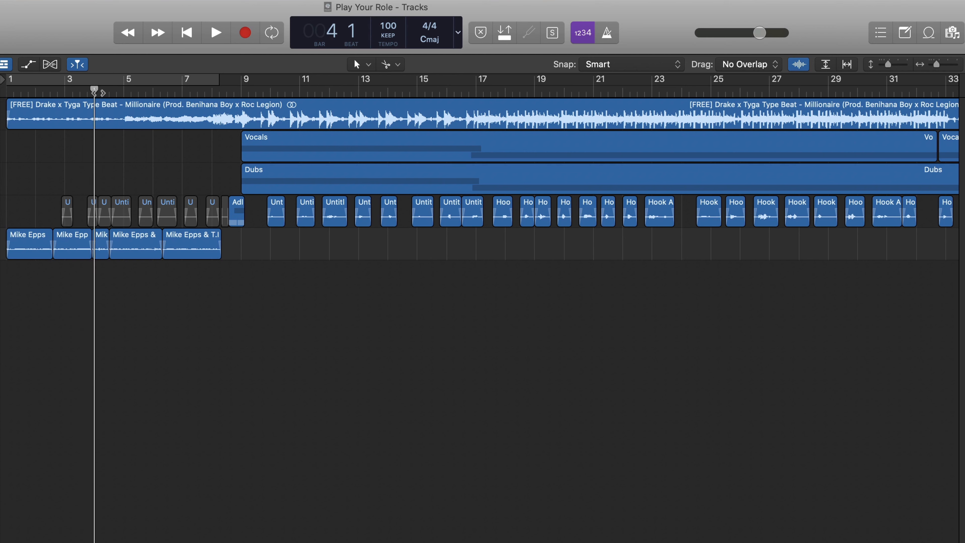
{"action": "key", "text": "space"}
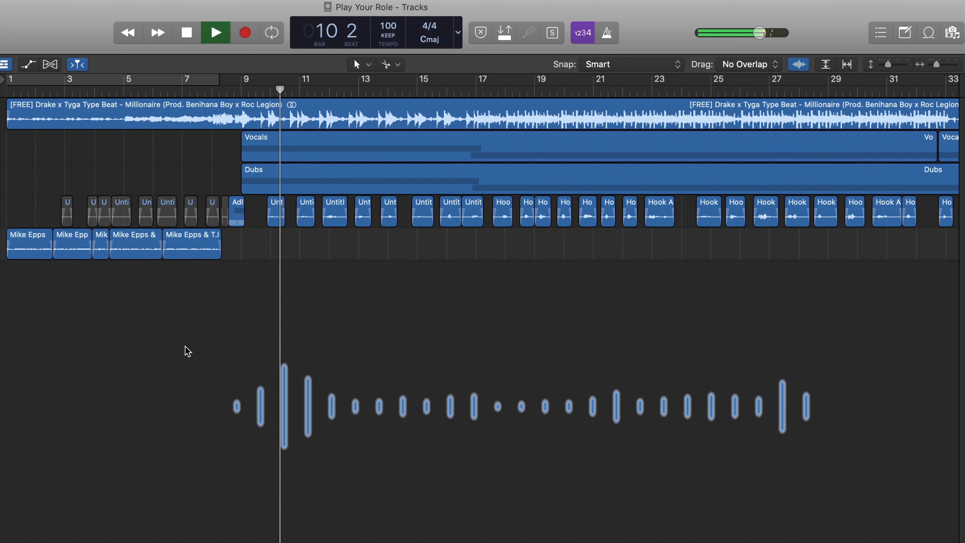
{"action": "scroll", "coordinate": [110, 321], "scroll_direction": "right", "scroll_amount": 3}
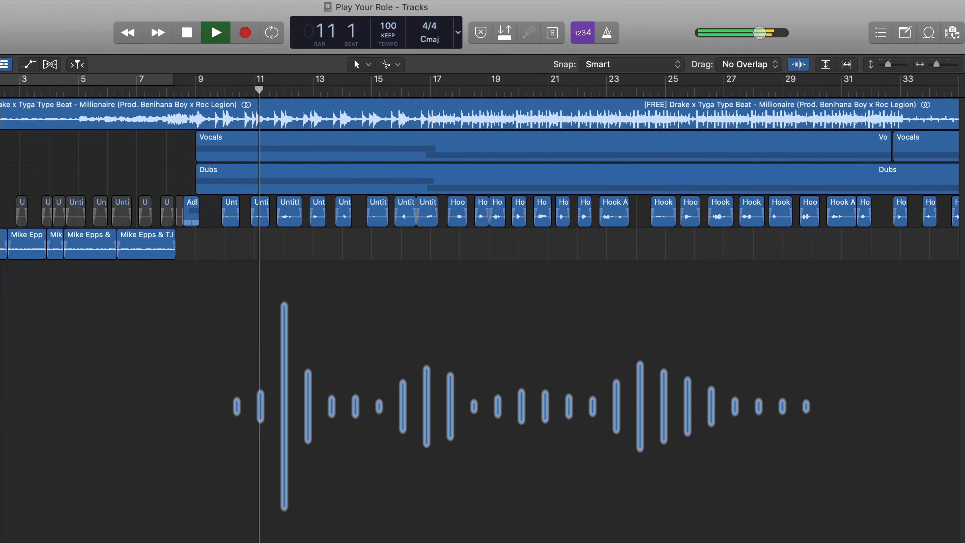
{"action": "left_click", "coordinate": [1, 146]}
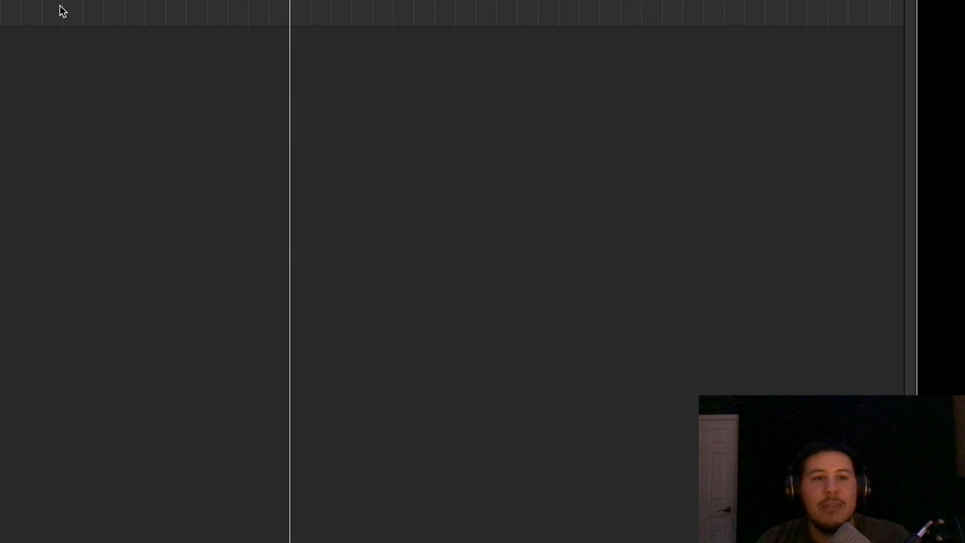
Play the song from the very beginning to hear the intro skit, and stop playback
{"action": "key", "text": "Return"}
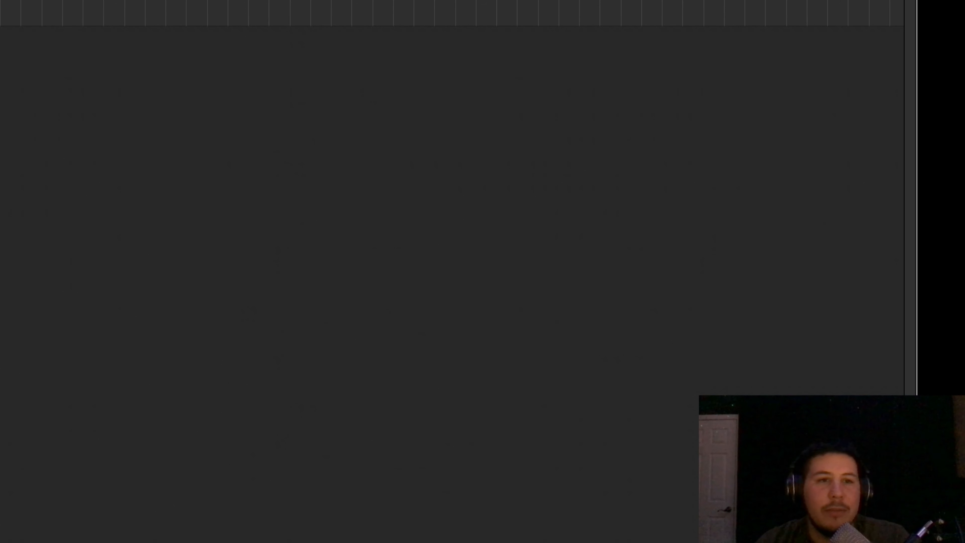
{"action": "key", "text": "space"}
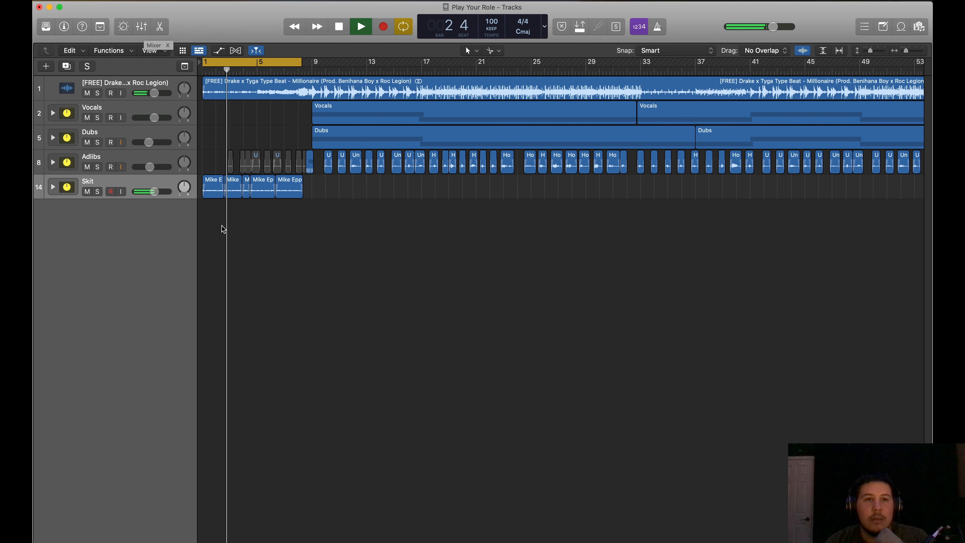
{"action": "key", "text": "space"}
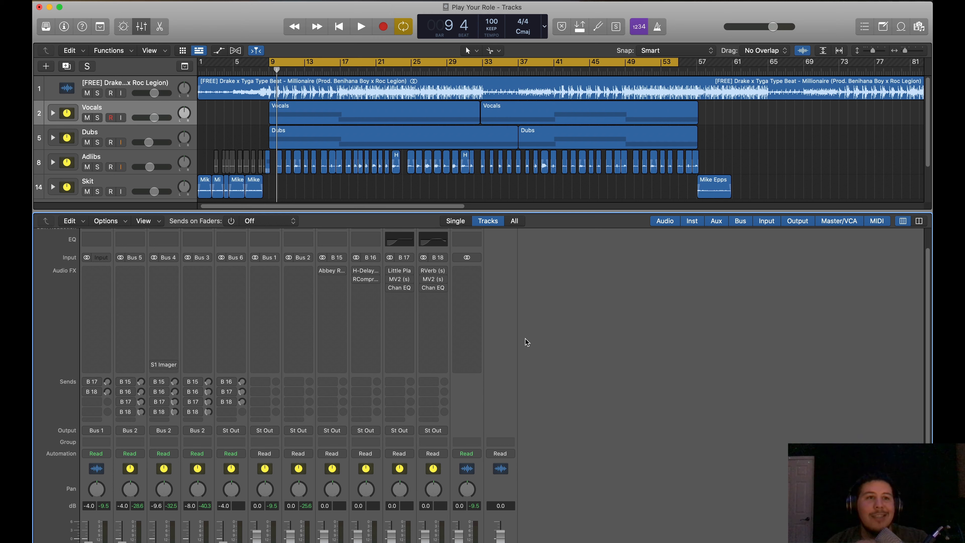
Play the song from bar 9 while muting and unmuting the Adlibs stack, and stop playback
{"action": "key", "text": "space"}
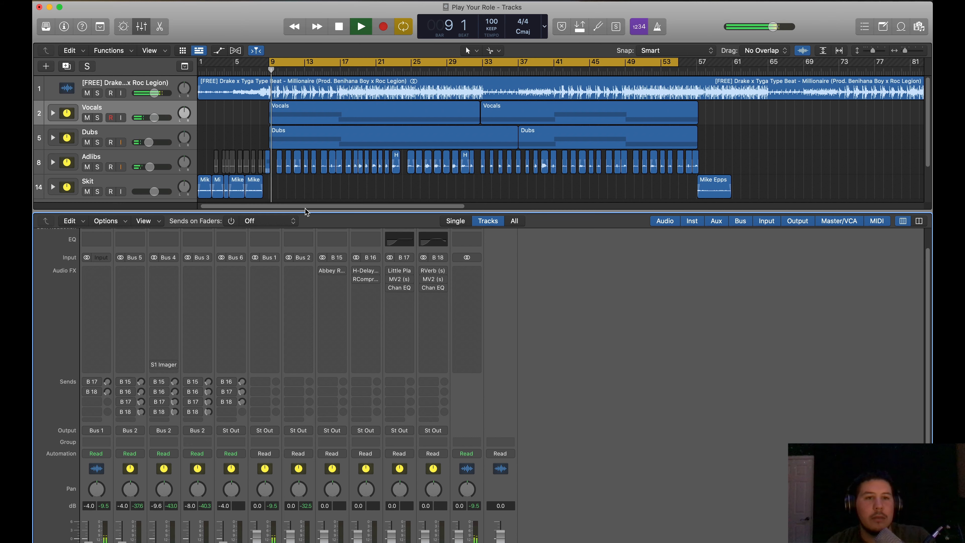
{"action": "left_click", "coordinate": [88, 168]}
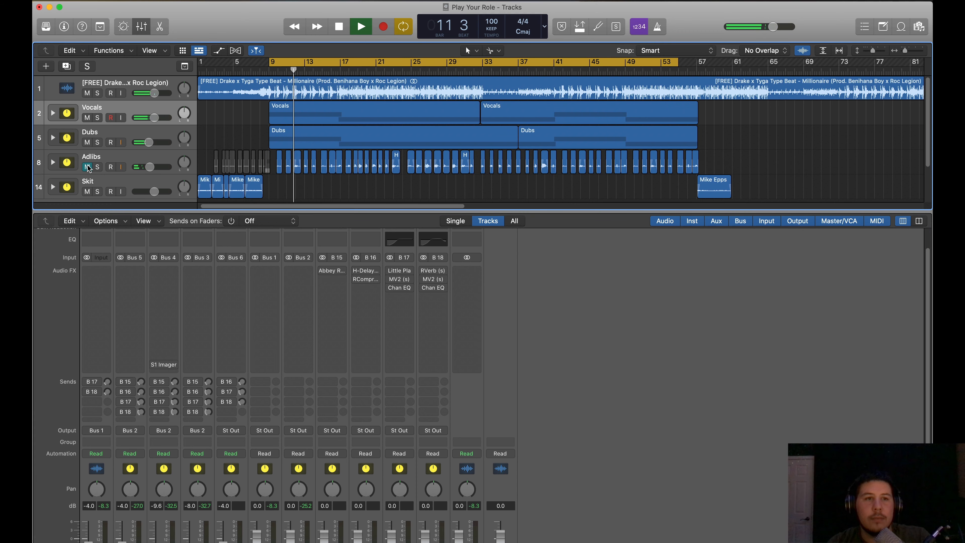
{"action": "left_click", "coordinate": [88, 167]}
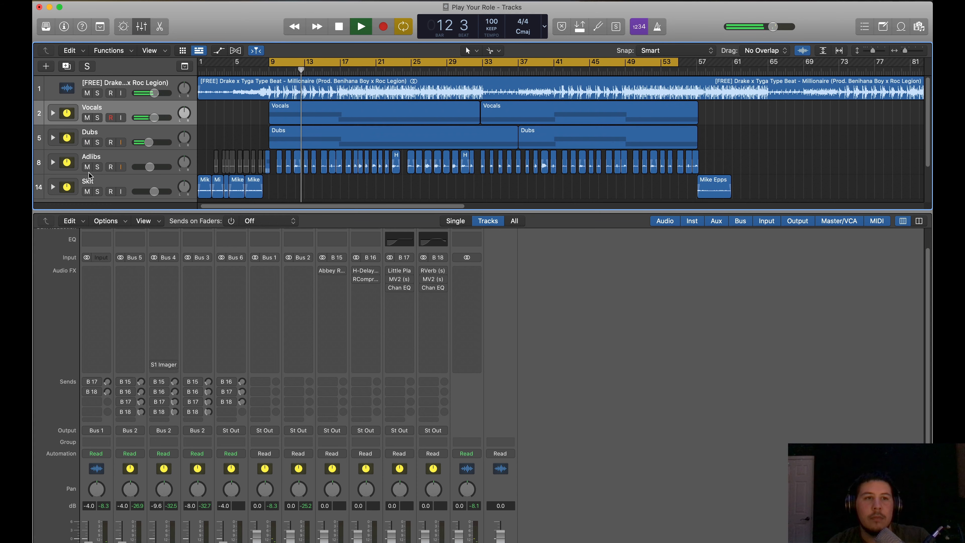
{"action": "key", "text": "space"}
Enlarge the tracks area above the mixer and collapse the Vocals and Dubs track stacks
{"action": "scroll", "coordinate": [137, 382], "scroll_direction": "up", "scroll_amount": 2}
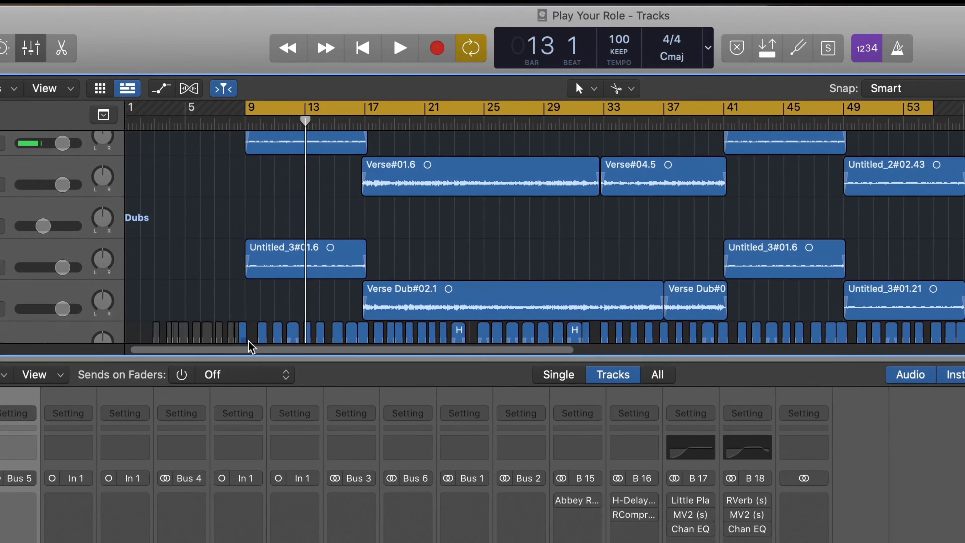
{"action": "left_click_drag", "start_coordinate": [240, 356], "coordinate": [236, 521]}
{"action": "scroll", "coordinate": [186, 320], "scroll_direction": "up", "scroll_amount": 3}
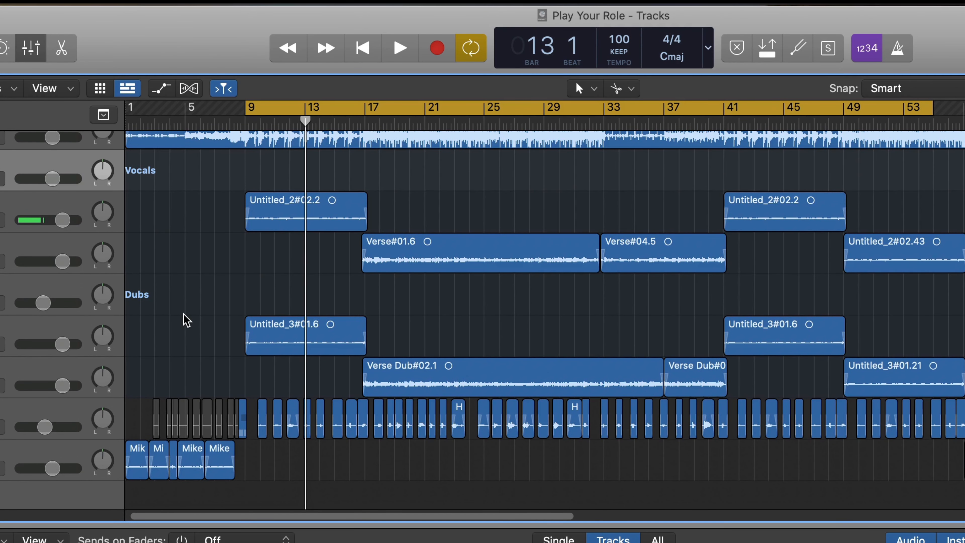
{"action": "left_click", "coordinate": [1, 170]}
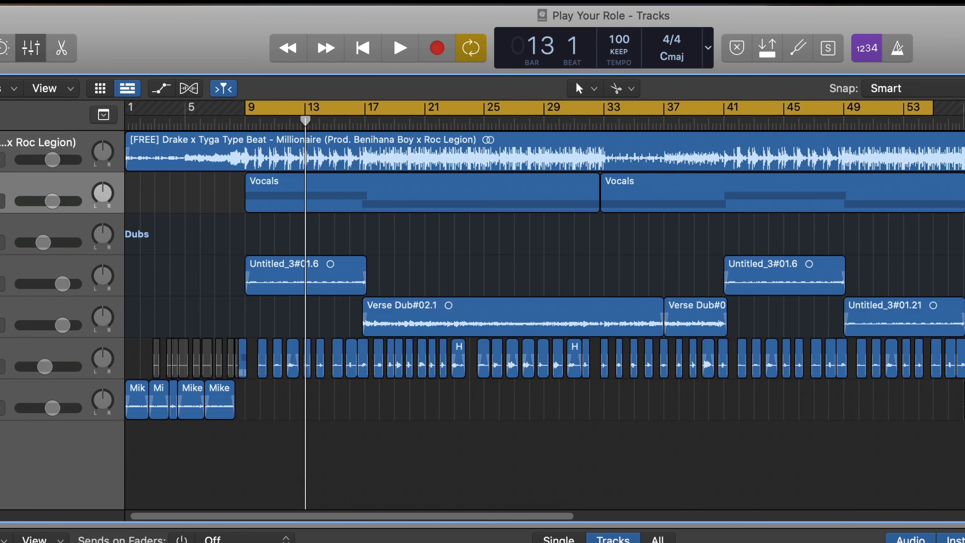
{"action": "left_click", "coordinate": [36, 235]}
Compare playback from bar 9 with the Dubs stack unmuted and muted, leaving Dubs muted
{"action": "left_click", "coordinate": [91, 245]}
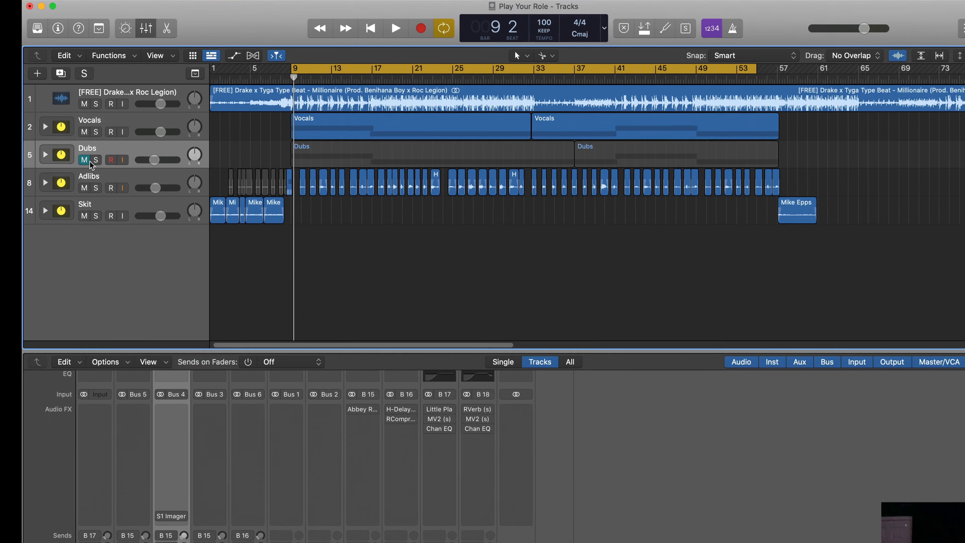
{"action": "left_click", "coordinate": [87, 143]}
{"action": "key", "text": "space"}
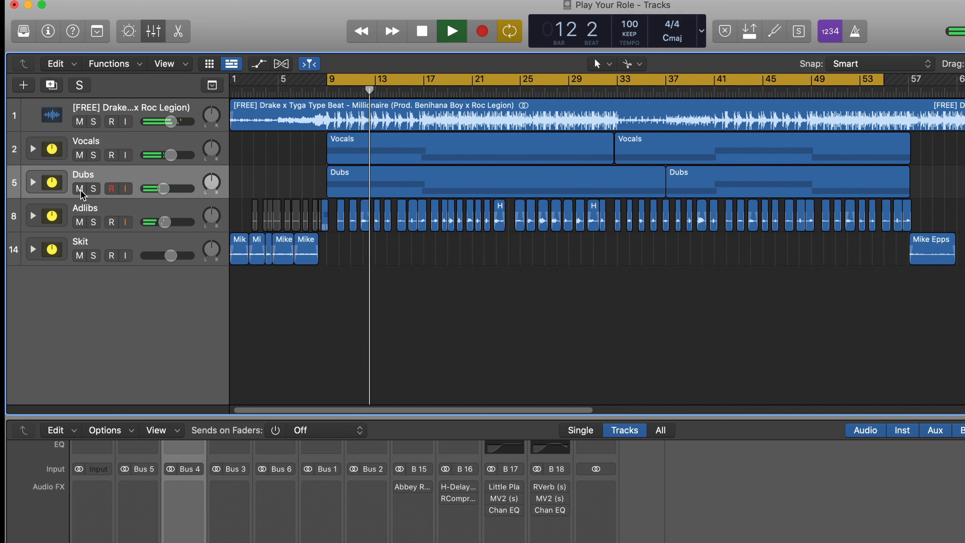
{"action": "key", "text": "space"}
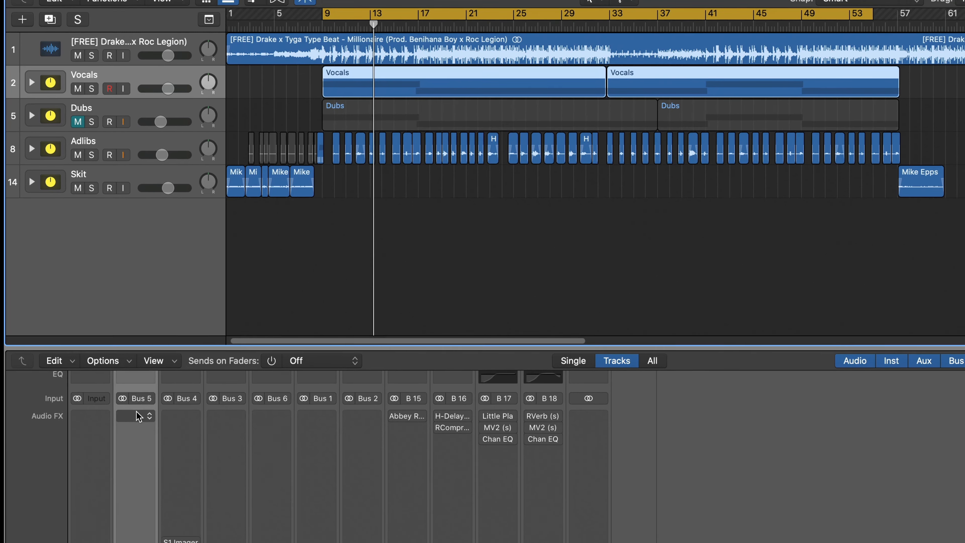
Insert the W.A.Production Outlaw plug-in as stereo in the first audio effect slot of the Vocals channel
{"action": "left_click", "coordinate": [136, 412]}
{"action": "mouse_move", "coordinate": [144, 470]}
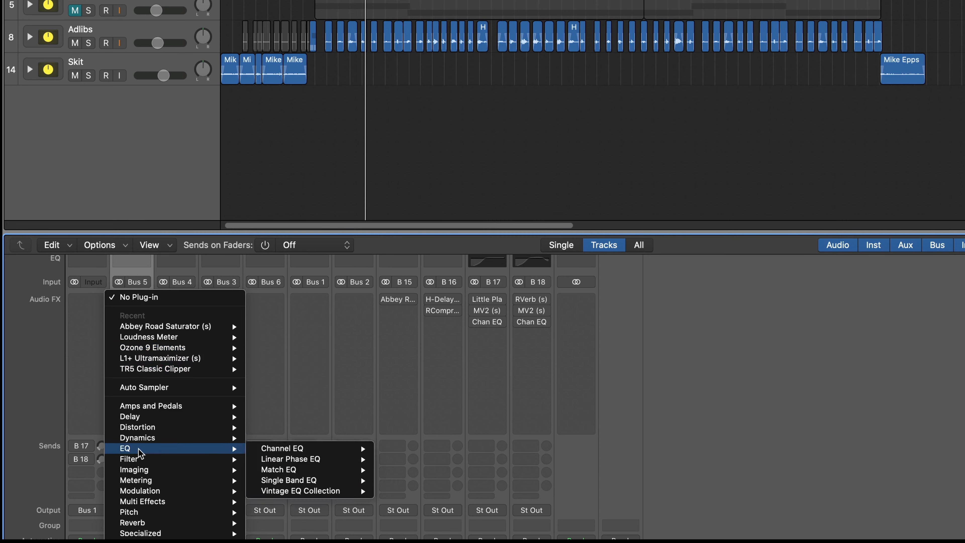
{"action": "scroll", "coordinate": [141, 453], "scroll_direction": "down", "scroll_amount": 2}
{"action": "mouse_move", "coordinate": [166, 429]}
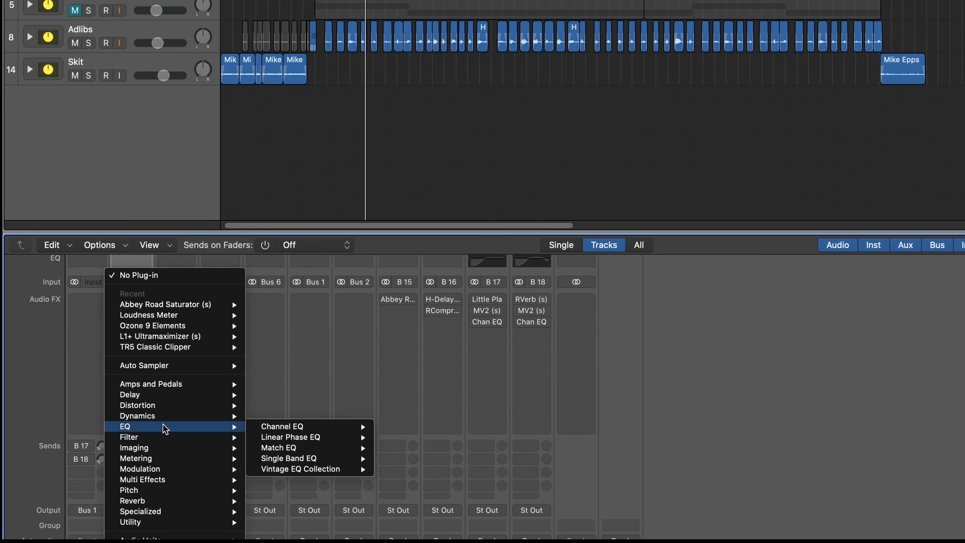
{"action": "mouse_move", "coordinate": [167, 537]}
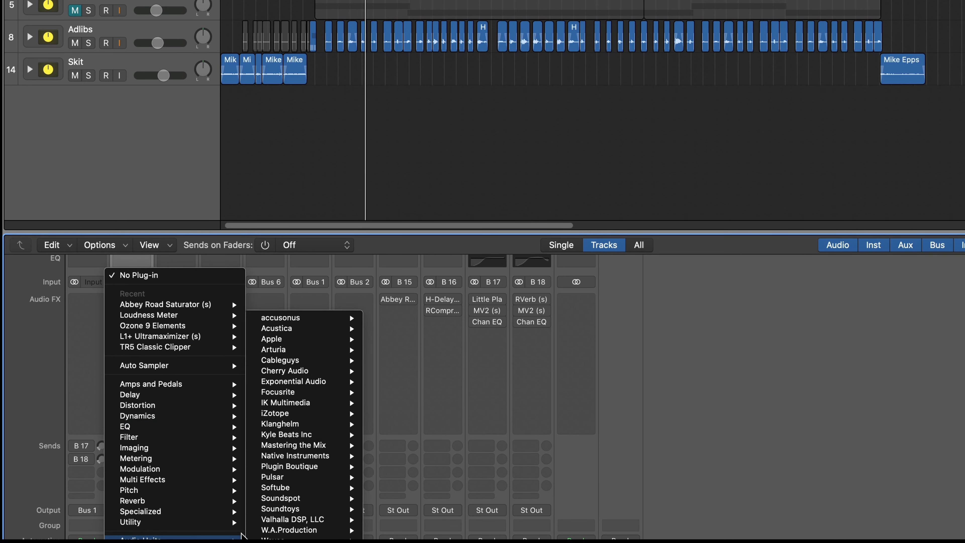
{"action": "mouse_move", "coordinate": [317, 521]}
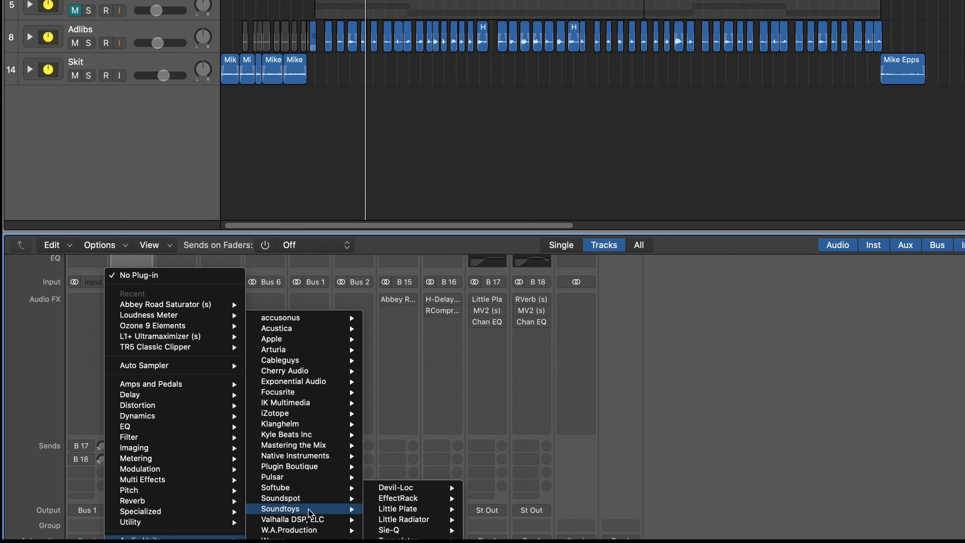
{"action": "mouse_move", "coordinate": [408, 530]}
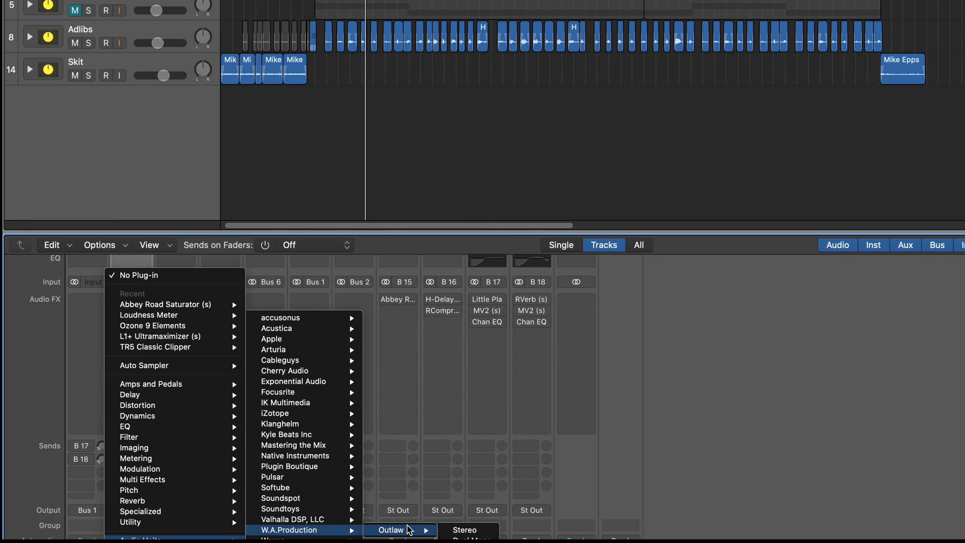
{"action": "left_click", "coordinate": [445, 531]}
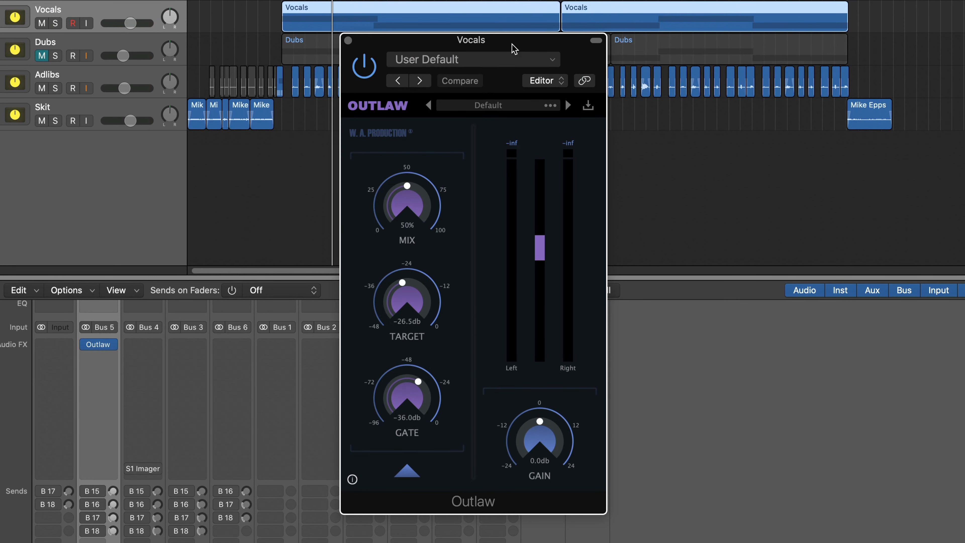
Play the vocals through Outlaw at its default settings and mute the Adlibs stack
{"action": "left_click_drag", "start_coordinate": [512, 44], "coordinate": [515, 42]}
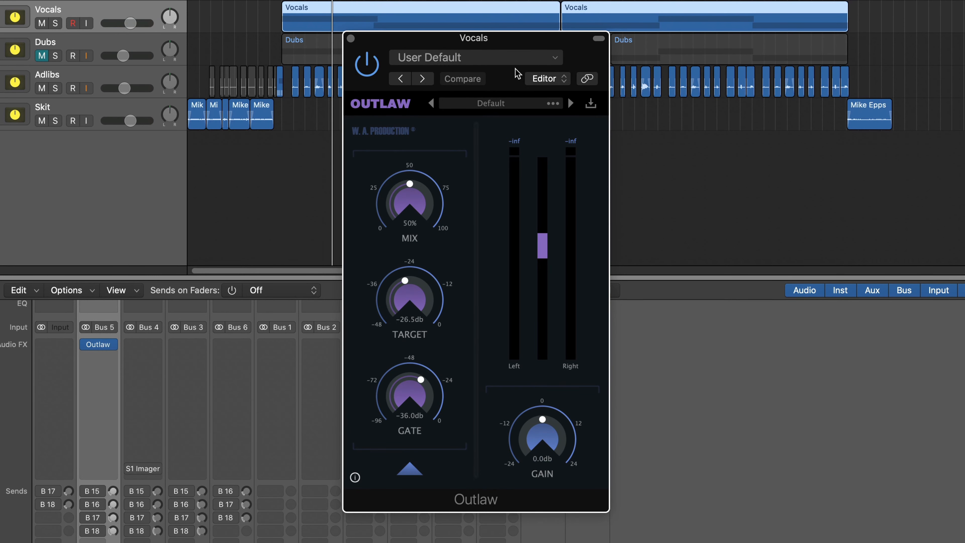
{"action": "key", "text": "space"}
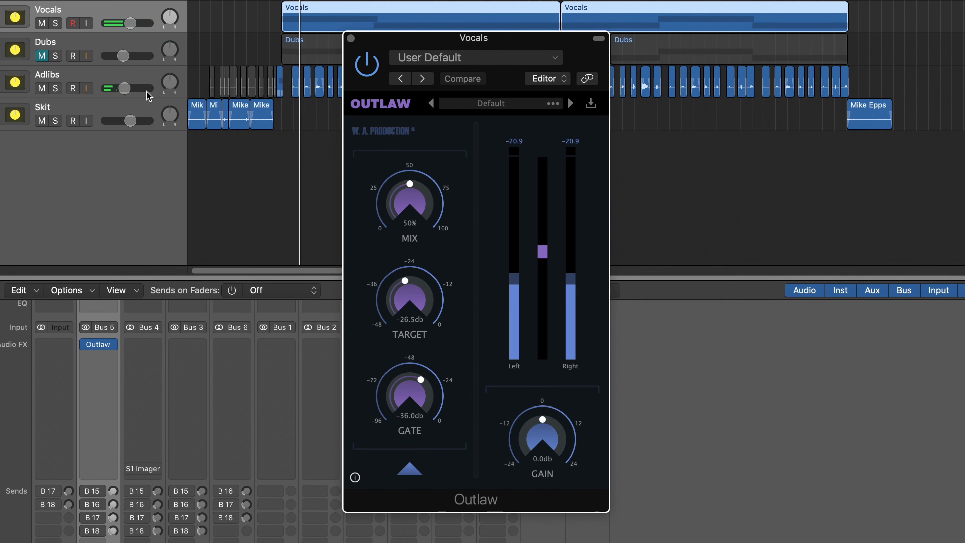
{"action": "left_click", "coordinate": [41, 88]}
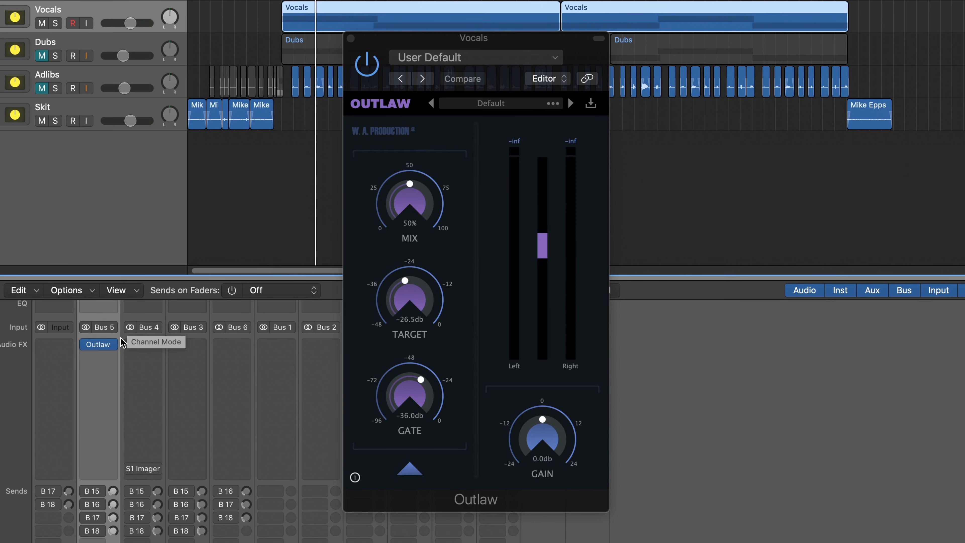
Insert the Waves RVox (s) plug-in below Outlaw on the Vocals channel
{"action": "left_click", "coordinate": [99, 354]}
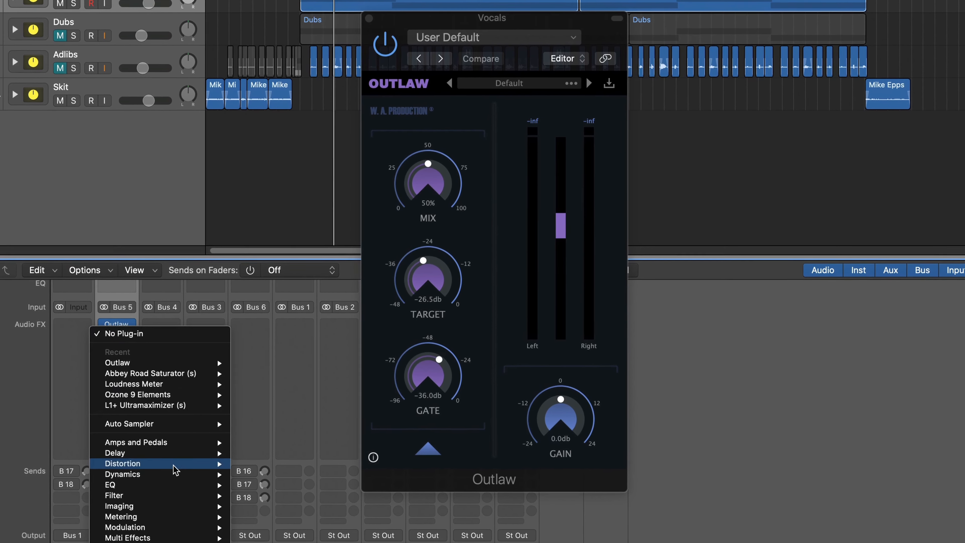
{"action": "mouse_move", "coordinate": [161, 483]}
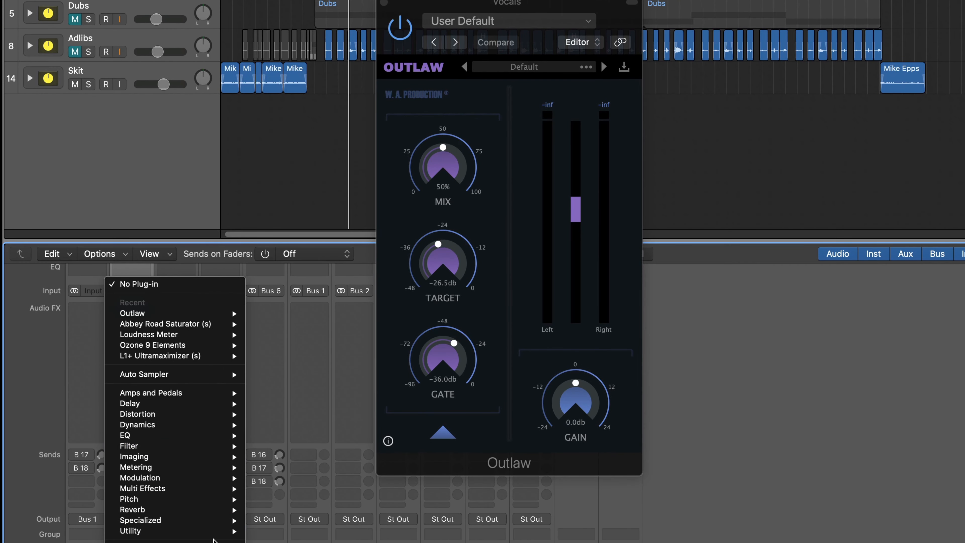
{"action": "mouse_move", "coordinate": [216, 542]}
{"action": "mouse_move", "coordinate": [281, 542]}
{"action": "mouse_move", "coordinate": [384, 533]}
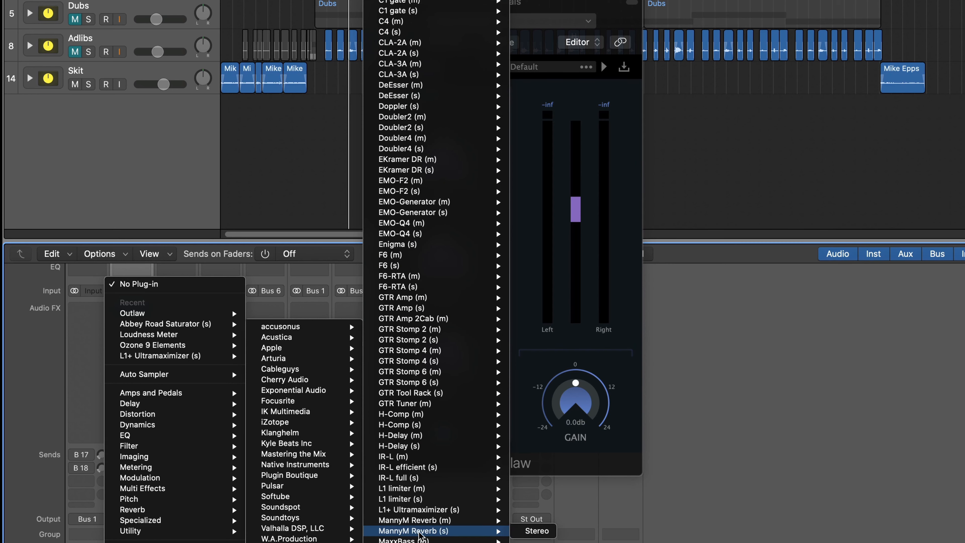
{"action": "scroll", "coordinate": [423, 426], "scroll_direction": "down", "scroll_amount": 10}
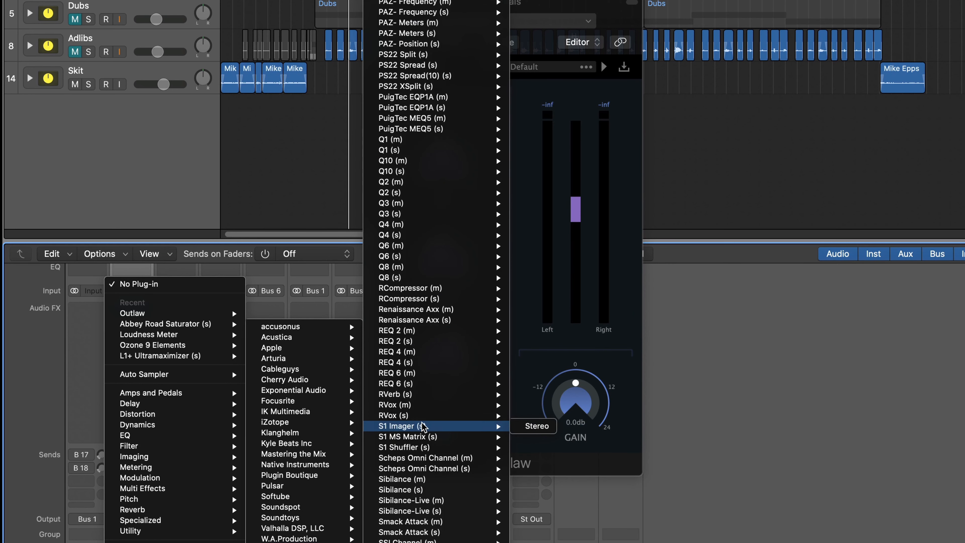
{"action": "scroll", "coordinate": [423, 426], "scroll_direction": "down", "scroll_amount": 2}
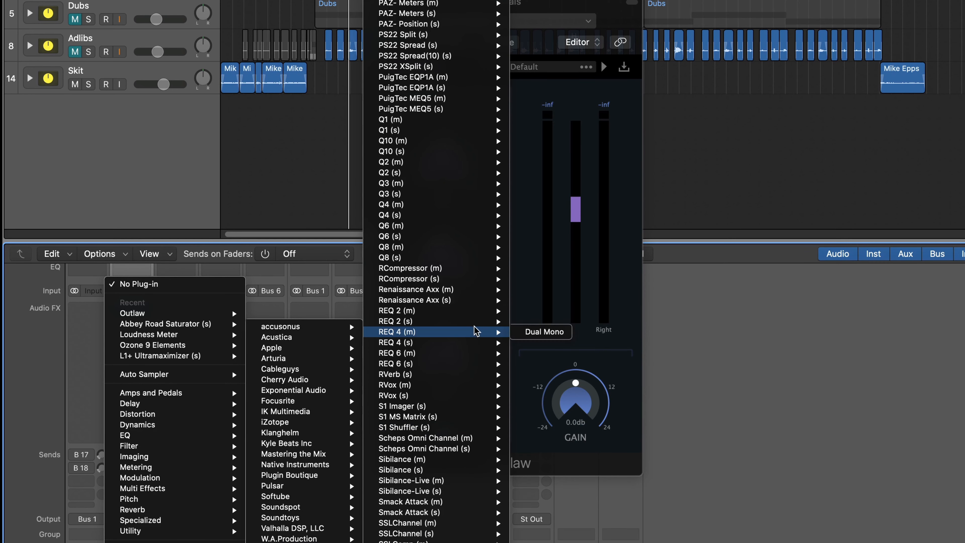
{"action": "mouse_move", "coordinate": [497, 396]}
{"action": "left_click", "coordinate": [536, 395]}
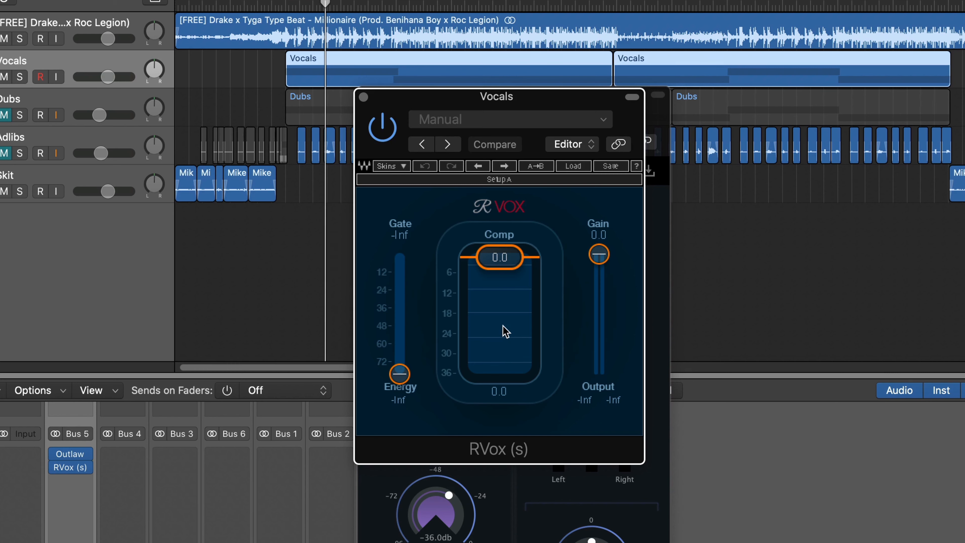
Set the RVox compression to -3.5 while the song plays
{"action": "key", "text": "space"}
{"action": "scroll", "coordinate": [505, 330], "scroll_direction": "down", "scroll_amount": 15}
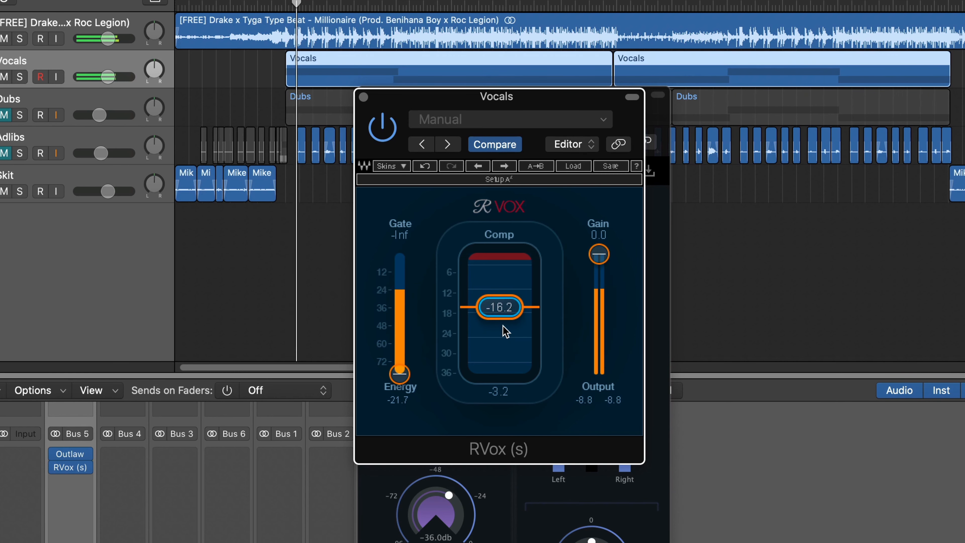
{"action": "scroll", "coordinate": [506, 331], "scroll_direction": "up", "scroll_amount": 9}
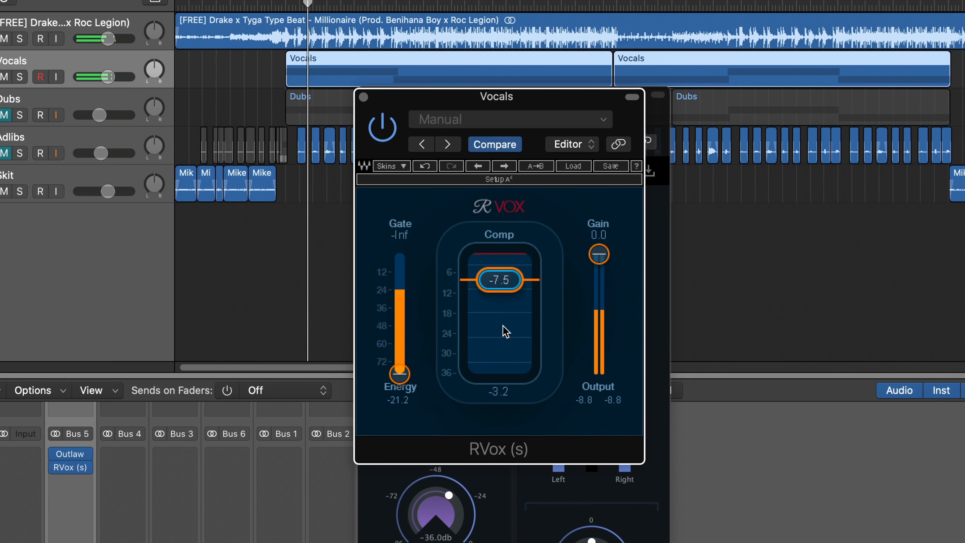
{"action": "scroll", "coordinate": [506, 331], "scroll_direction": "up", "scroll_amount": 4}
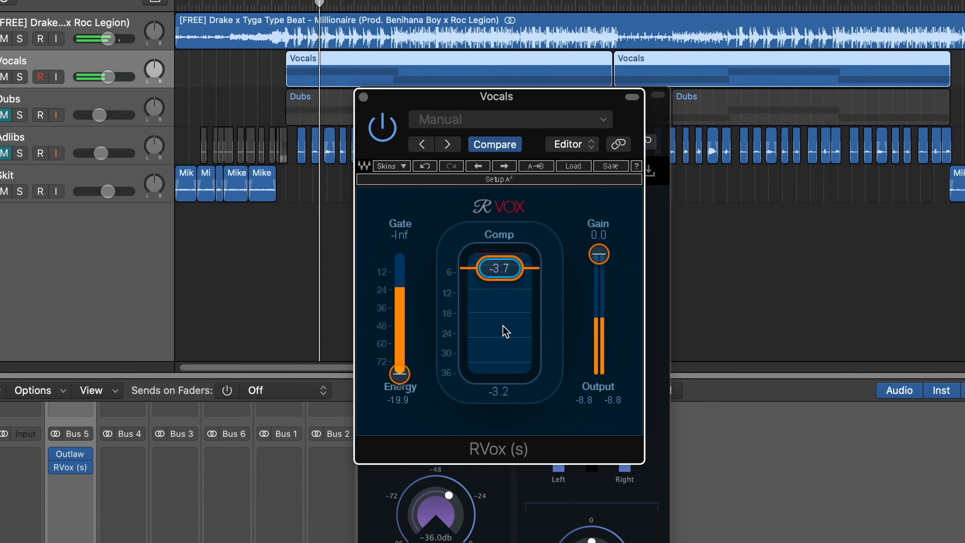
{"action": "scroll", "coordinate": [505, 330], "scroll_direction": "up", "scroll_amount": 1}
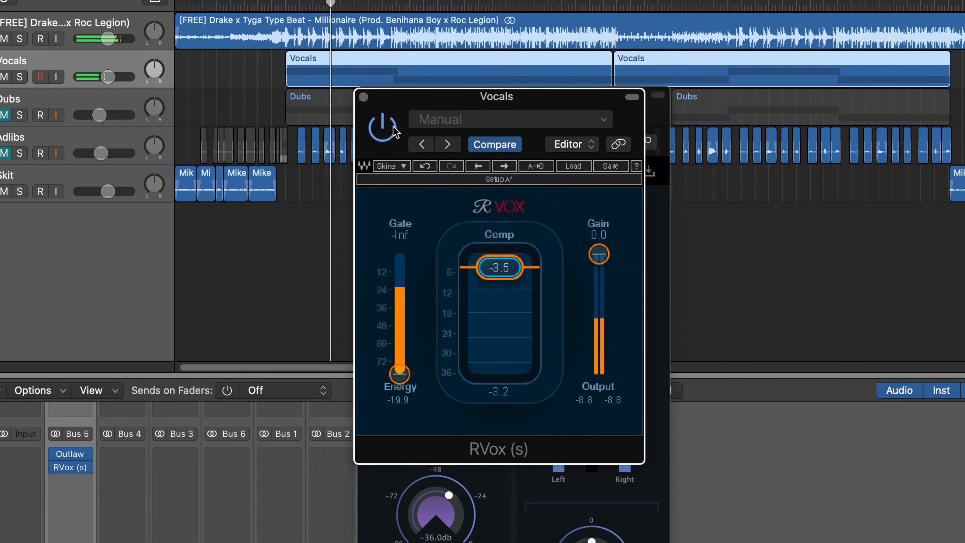
Close the open plug-in windows and insert DeEsser 2 as stereo below RVox on the Vocals channel
{"action": "left_click", "coordinate": [364, 97]}
{"action": "left_click", "coordinate": [366, 95]}
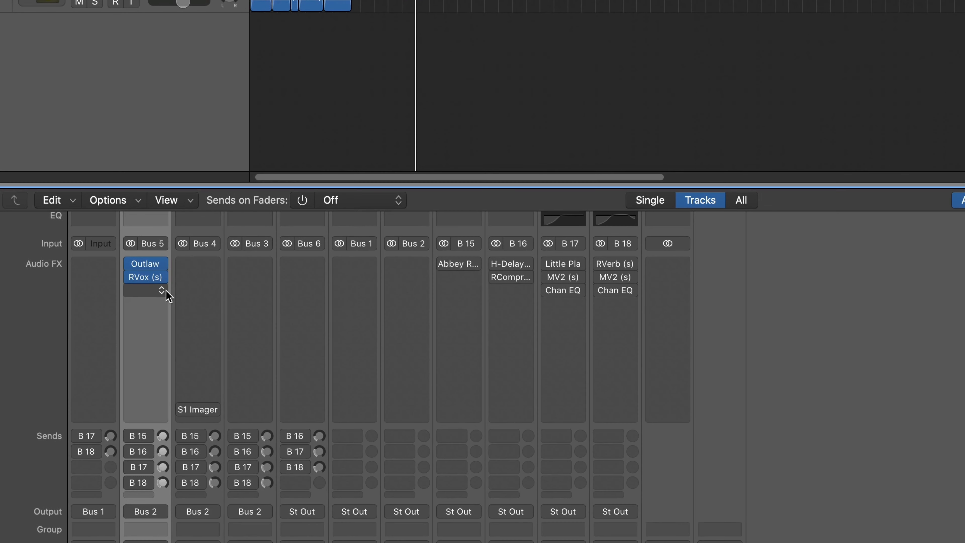
{"action": "left_click", "coordinate": [167, 295]}
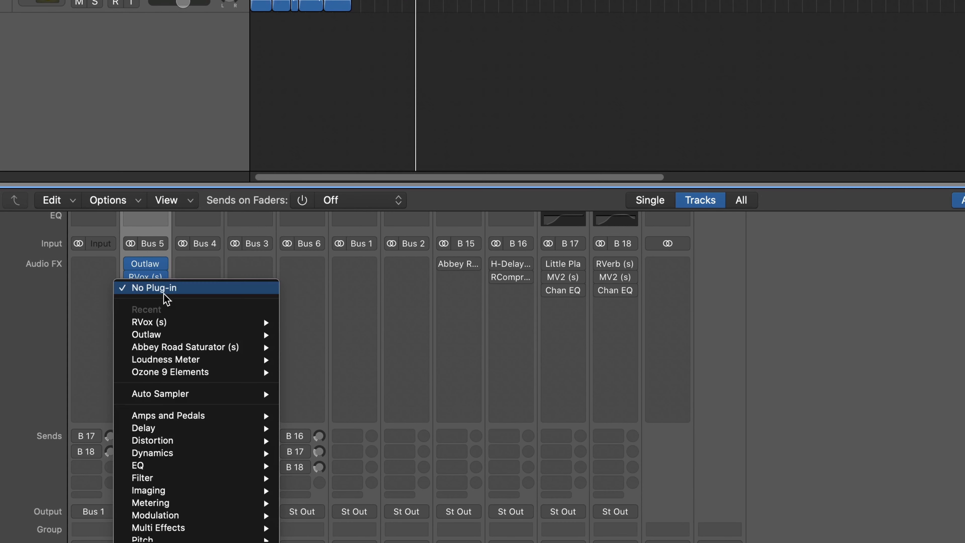
{"action": "mouse_move", "coordinate": [197, 541]}
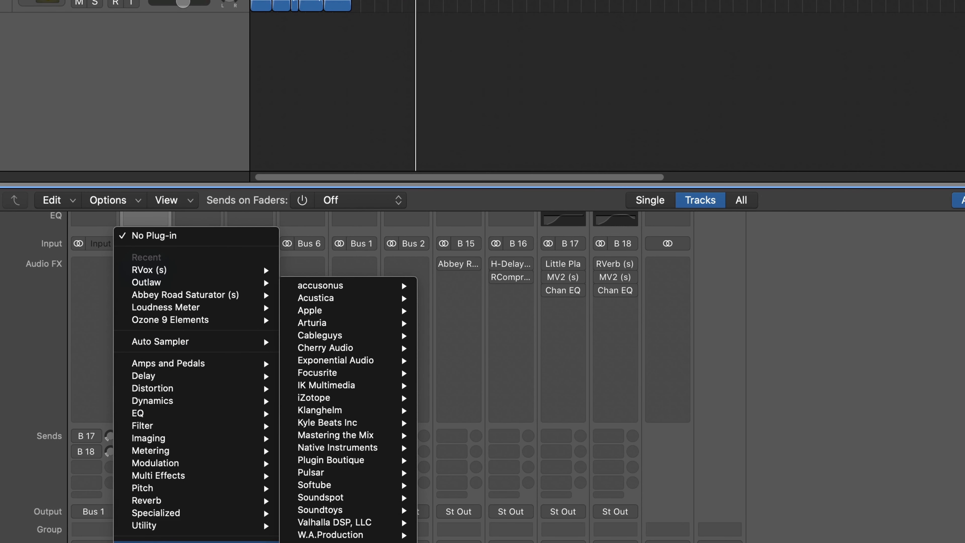
{"action": "mouse_move", "coordinate": [190, 403]}
{"action": "mouse_move", "coordinate": [344, 425]}
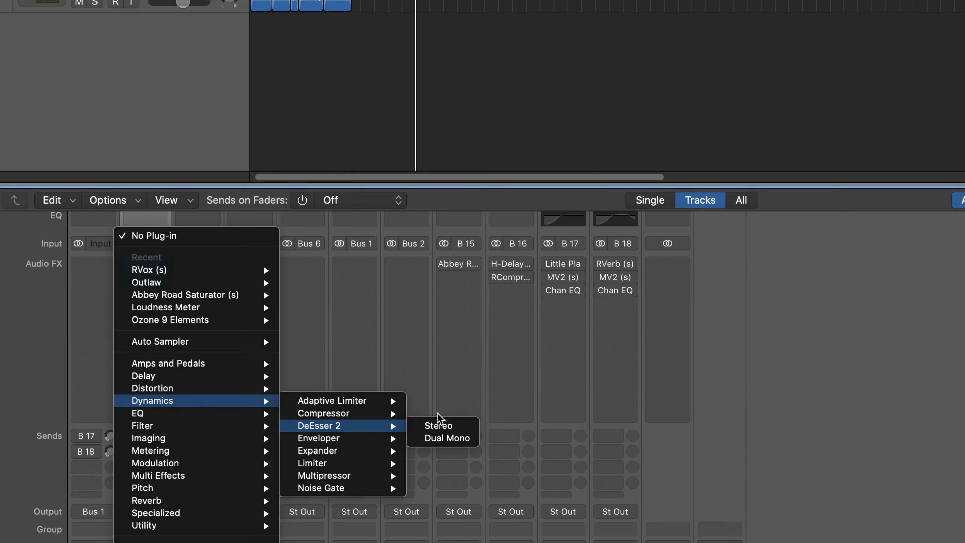
{"action": "left_click", "coordinate": [437, 426]}
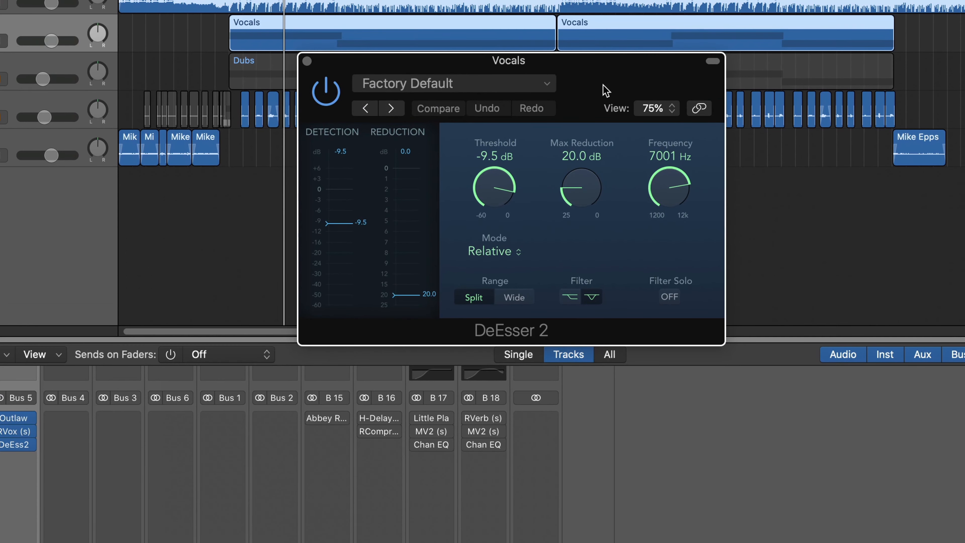
Load the Male Vocal - Split Band preset in DeEsser 2
{"action": "left_click_drag", "start_coordinate": [606, 90], "coordinate": [541, 188]}
{"action": "left_click", "coordinate": [440, 176]}
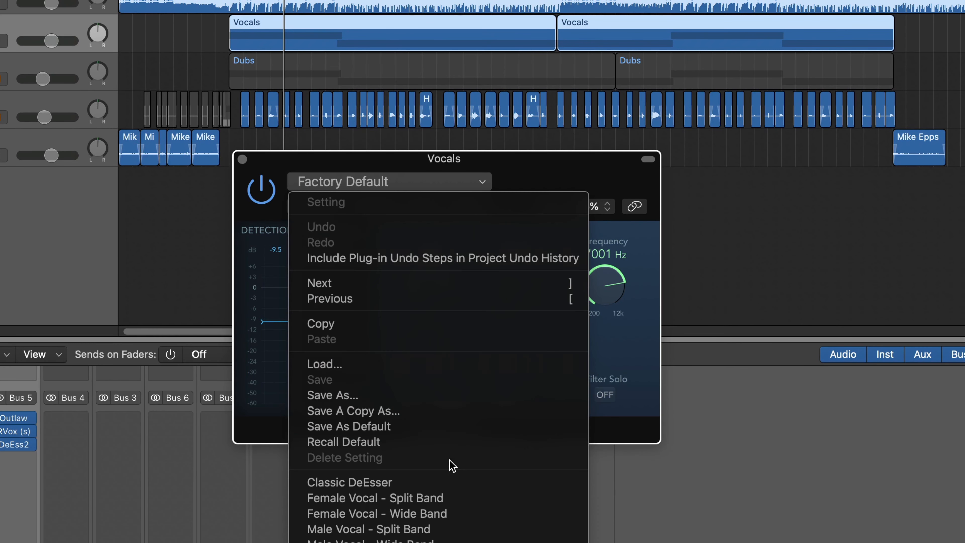
{"action": "left_click", "coordinate": [471, 529]}
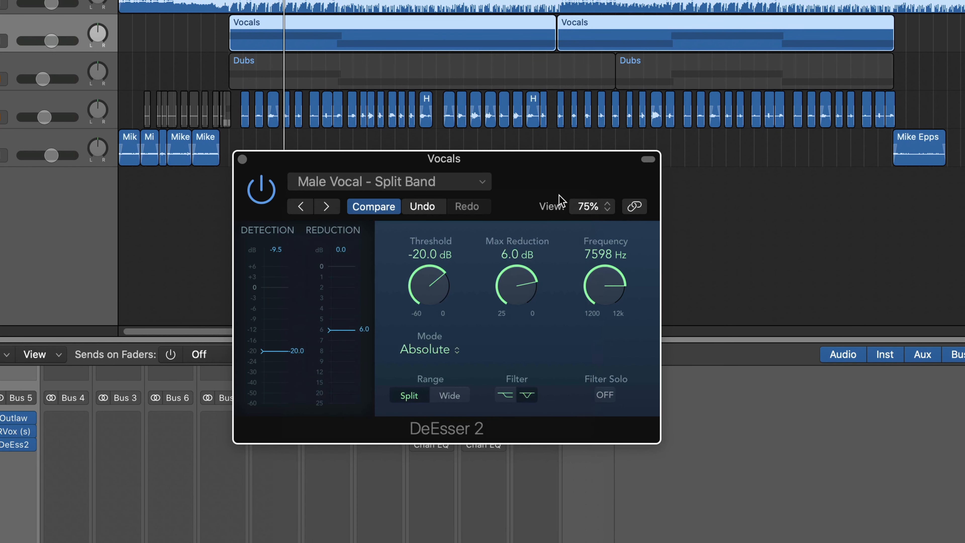
Set the DeEsser 2 threshold to -31.3 dB and max reduction to 4.6 dB during playback, and close the plug-in
{"action": "key", "text": "space"}
{"action": "left_click_drag", "start_coordinate": [559, 192], "coordinate": [559, 269]}
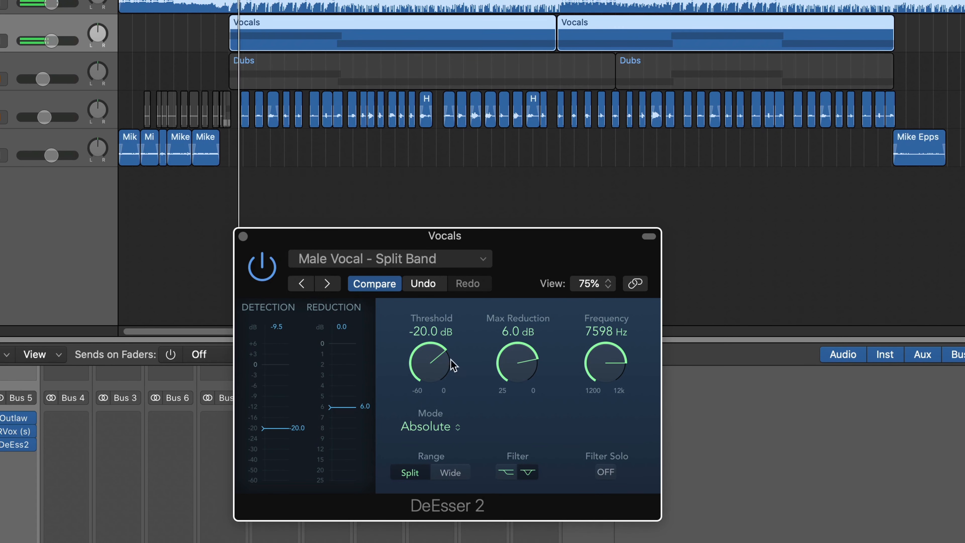
{"action": "mouse_move", "coordinate": [437, 360]}
{"action": "left_mouse_down"}
{"action": "mouse_move", "coordinate": [424, 438]}
{"action": "mouse_move", "coordinate": [433, 407]}
{"action": "left_mouse_up"}
{"action": "left_click_drag", "start_coordinate": [431, 353], "coordinate": [432, 354]}
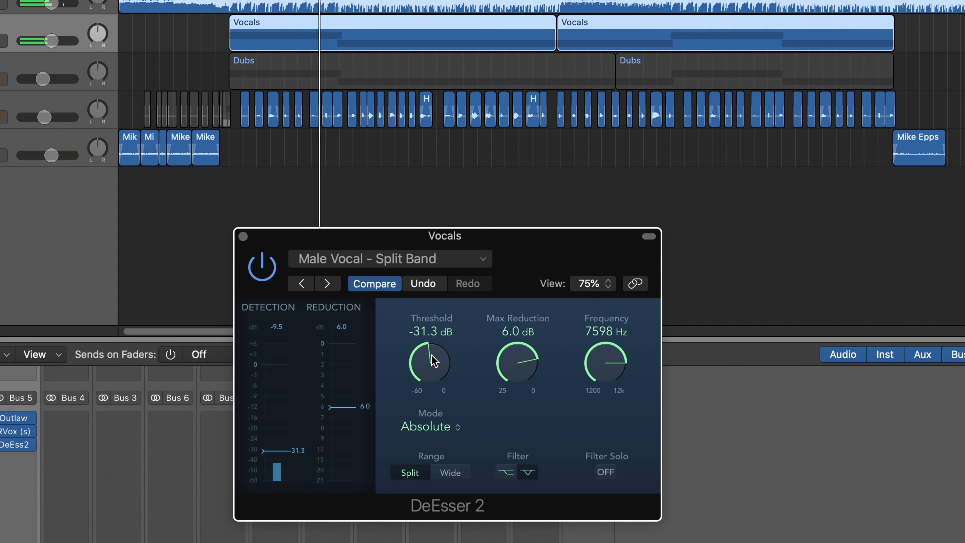
{"action": "mouse_move", "coordinate": [528, 384]}
{"action": "left_mouse_down"}
{"action": "mouse_move", "coordinate": [519, 388]}
{"action": "mouse_move", "coordinate": [525, 368]}
{"action": "left_mouse_up"}
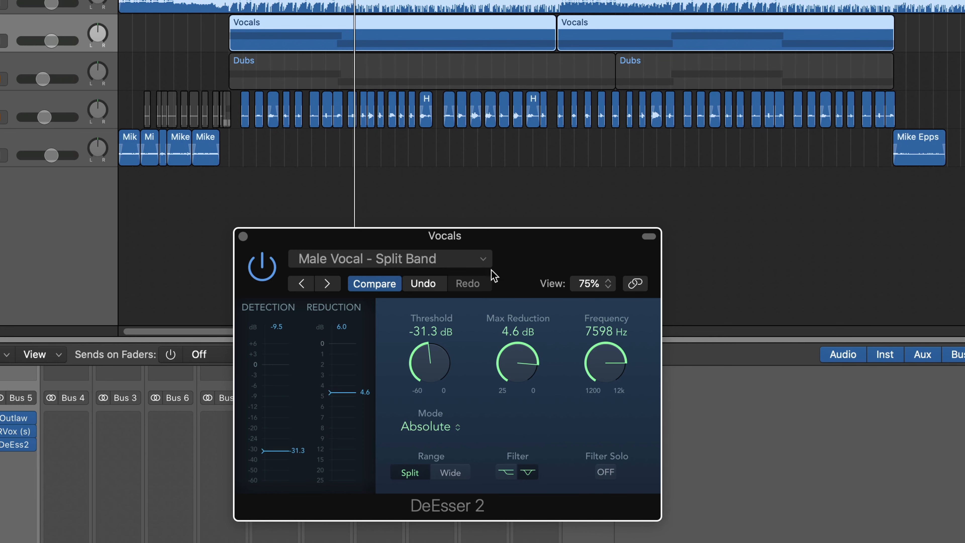
{"action": "left_click", "coordinate": [244, 236]}
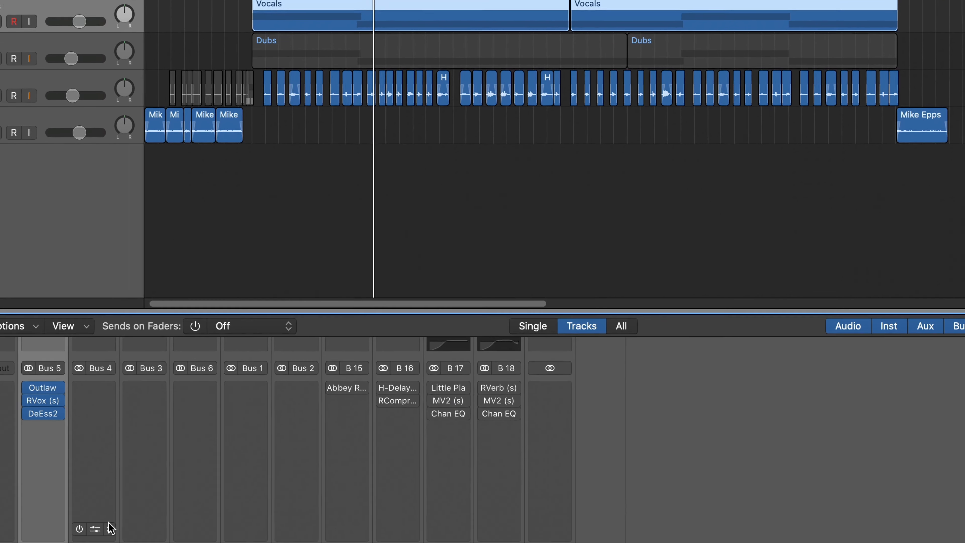
Insert Channel EQ as stereo below DeEsser 2 on the Vocals channel
{"action": "left_click", "coordinate": [27, 458]}
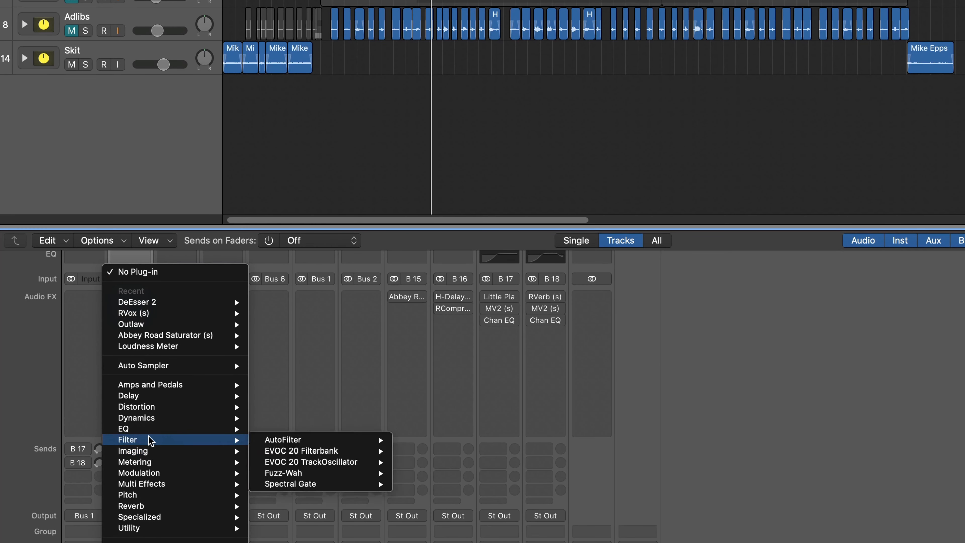
{"action": "mouse_move", "coordinate": [228, 428]}
{"action": "mouse_move", "coordinate": [364, 431]}
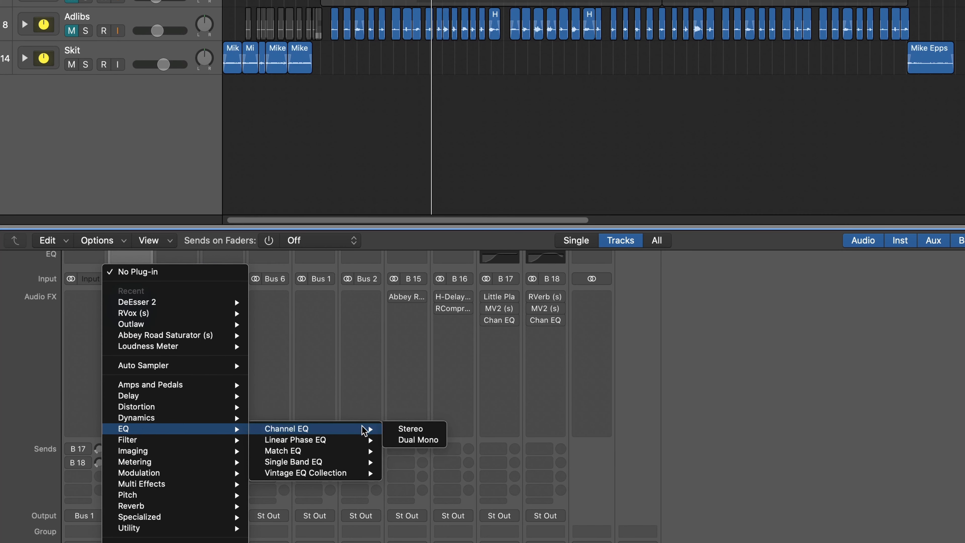
{"action": "left_click", "coordinate": [407, 429]}
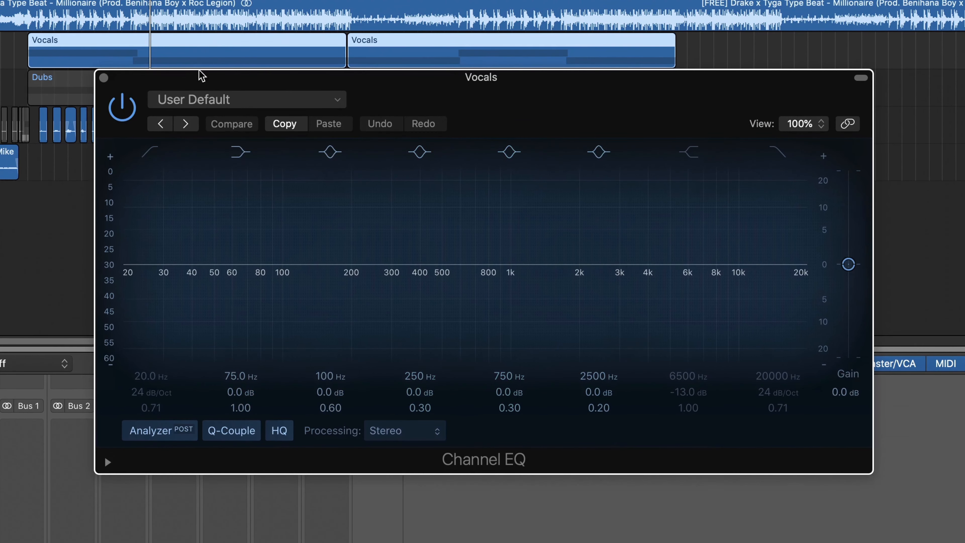
Enable the Channel EQ low-cut band and set it to 110 Hz at 12 dB/Oct while the song plays
{"action": "left_click_drag", "start_coordinate": [207, 76], "coordinate": [149, 83]}
{"action": "left_click", "coordinate": [157, 160]}
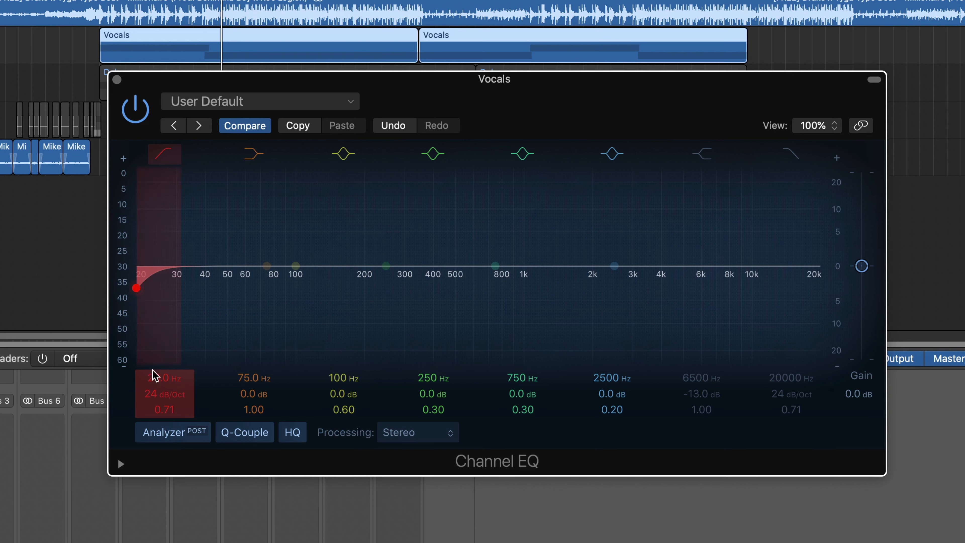
{"action": "key", "text": "space"}
{"action": "left_click_drag", "start_coordinate": [152, 396], "coordinate": [172, 401]}
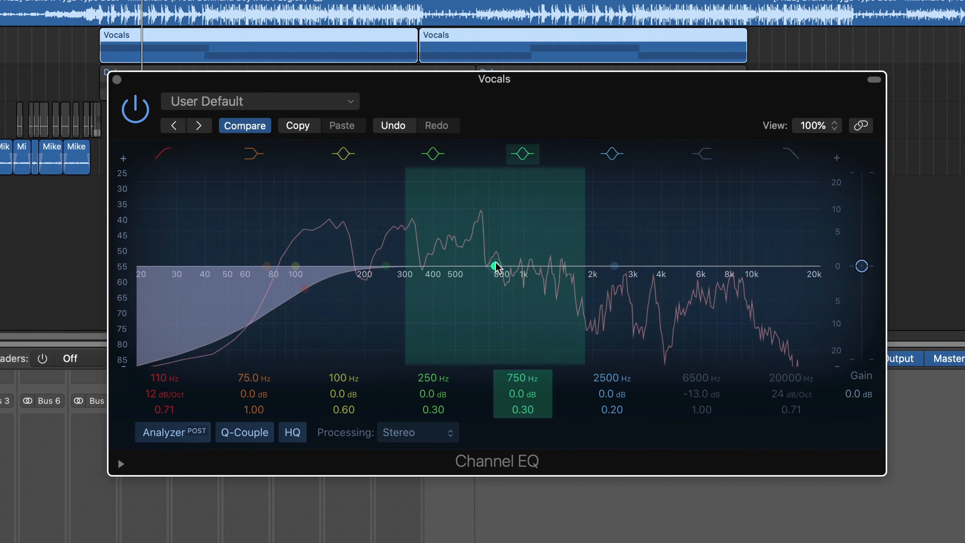
Cut the 750 Hz band by 1.7 dB at 378 Hz with Q 0.83, and add a +2.1 dB high shelf at 5300 Hz
{"action": "left_click_drag", "start_coordinate": [495, 266], "coordinate": [459, 197]}
{"action": "mouse_move", "coordinate": [529, 410]}
{"action": "left_mouse_down"}
{"action": "mouse_move", "coordinate": [526, 381]}
{"action": "mouse_move", "coordinate": [522, 417]}
{"action": "left_mouse_up"}
{"action": "left_click", "coordinate": [602, 358]}
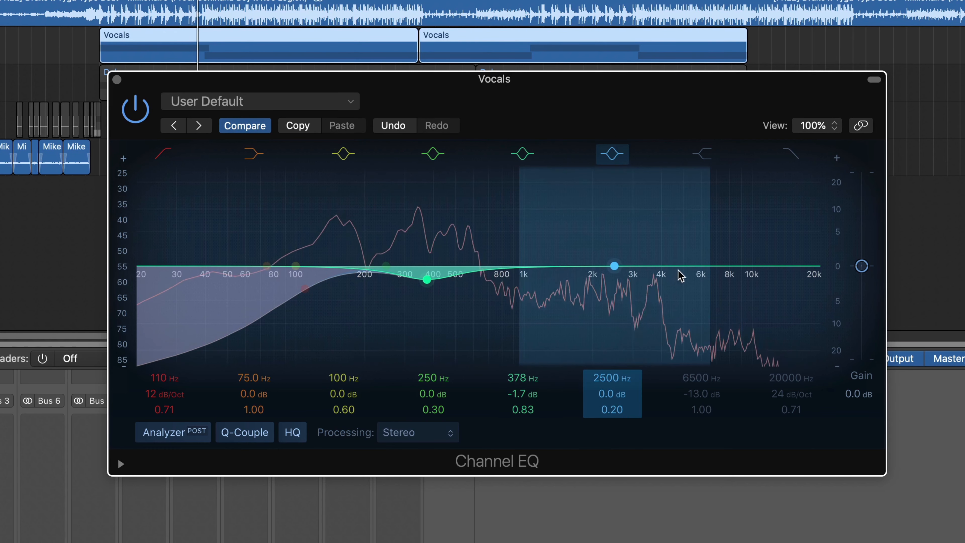
{"action": "left_click", "coordinate": [702, 153]}
{"action": "left_click_drag", "start_coordinate": [750, 302], "coordinate": [729, 245]}
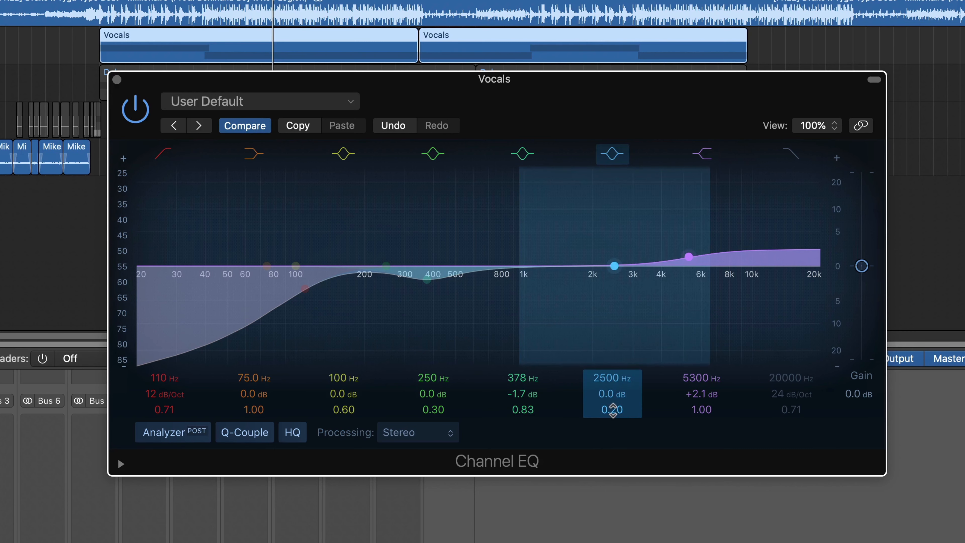
Sweep a narrow boost with the 2500 Hz band, set it to -2.2 dB at 2700 Hz with Q 7.00, and compare against the bypassed EQ
{"action": "left_click_drag", "start_coordinate": [613, 416], "coordinate": [625, 388]}
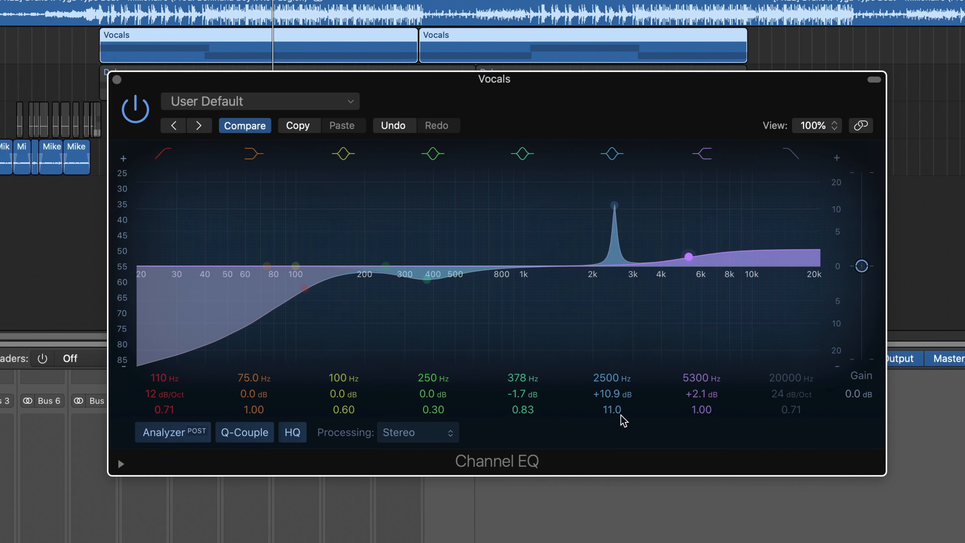
{"action": "left_click_drag", "start_coordinate": [622, 415], "coordinate": [629, 385]}
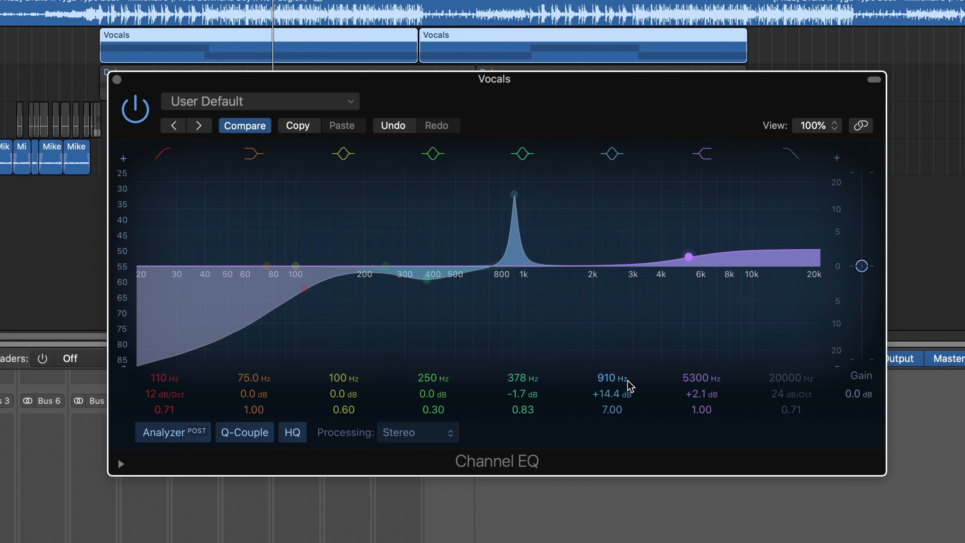
{"action": "key", "text": "space"}
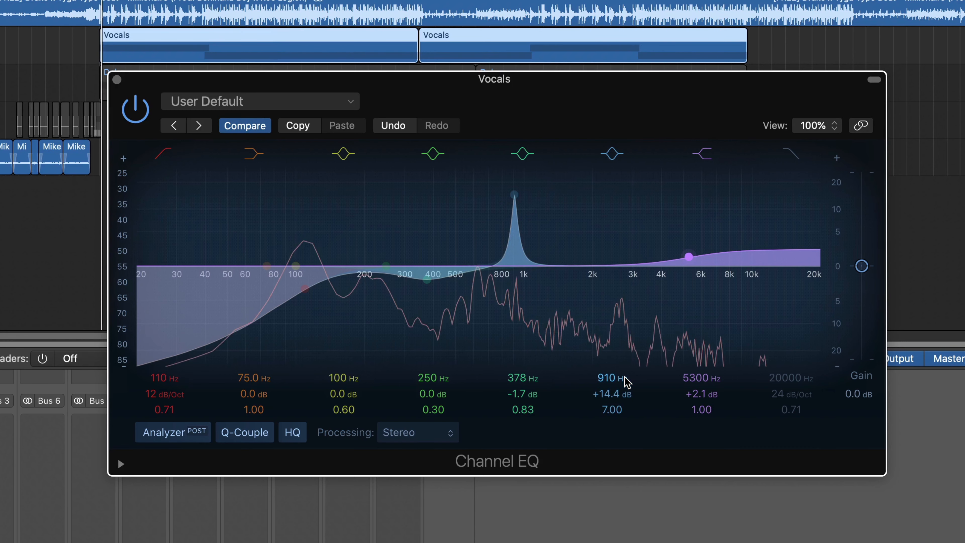
{"action": "left_click_drag", "start_coordinate": [627, 380], "coordinate": [622, 395]}
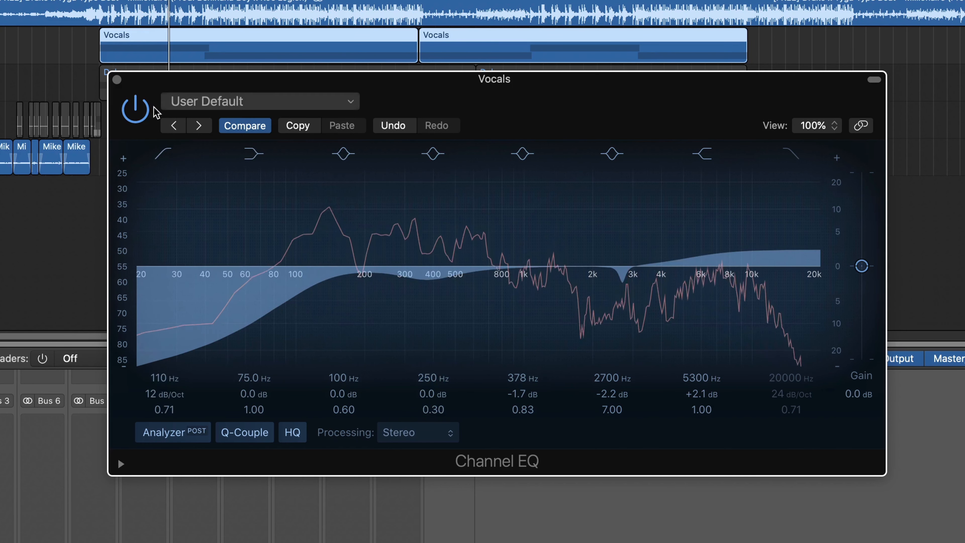
{"action": "left_click", "coordinate": [135, 111]}
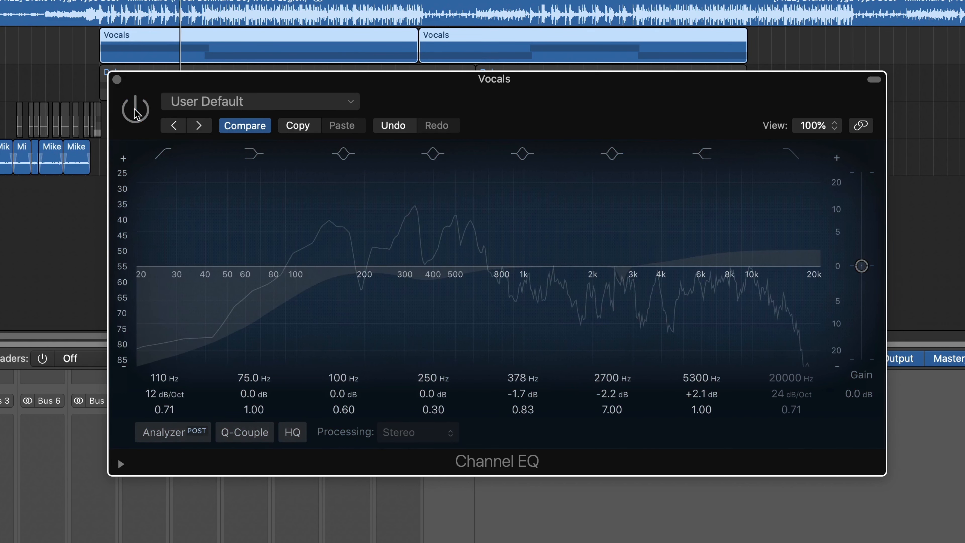
{"action": "left_click", "coordinate": [135, 110]}
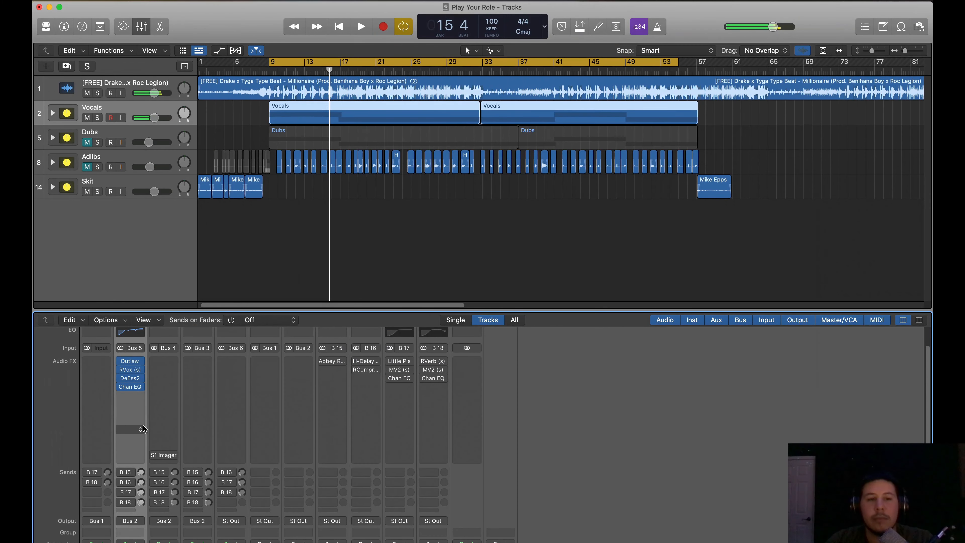
Insert the Waves PuigTec EQP1A (s) plug-in below Channel EQ on the Vocals channel
{"action": "left_click", "coordinate": [142, 397]}
{"action": "mouse_move", "coordinate": [164, 541]}
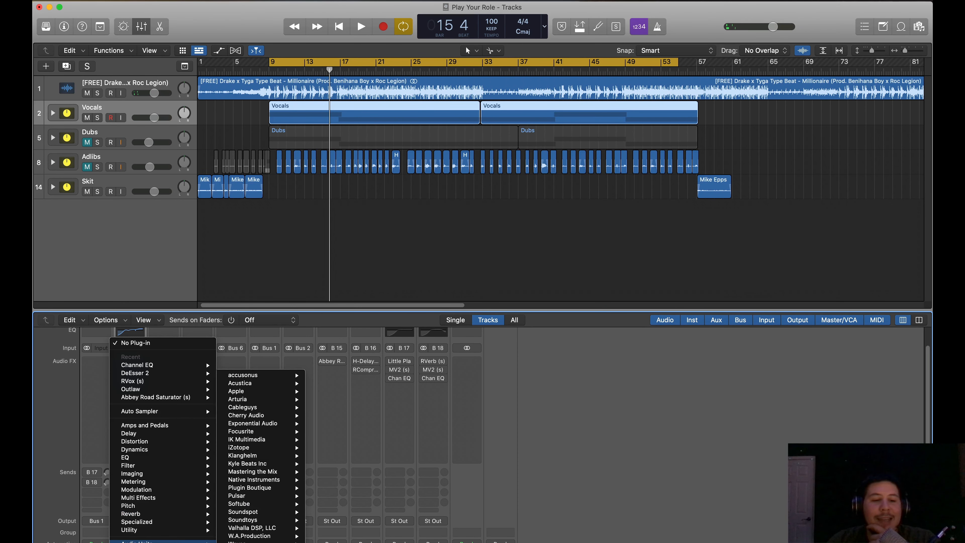
{"action": "mouse_move", "coordinate": [247, 541]}
{"action": "mouse_move", "coordinate": [384, 445]}
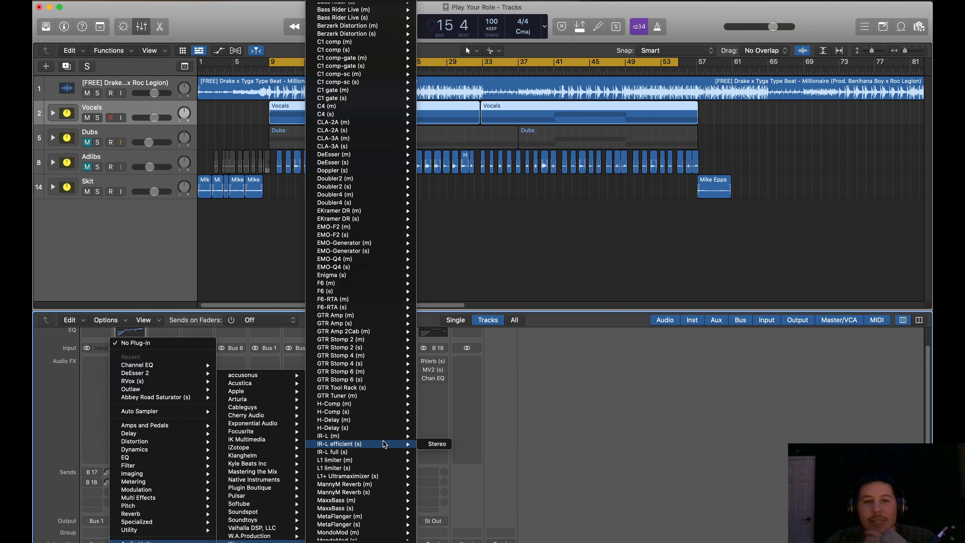
{"action": "mouse_move", "coordinate": [382, 423]}
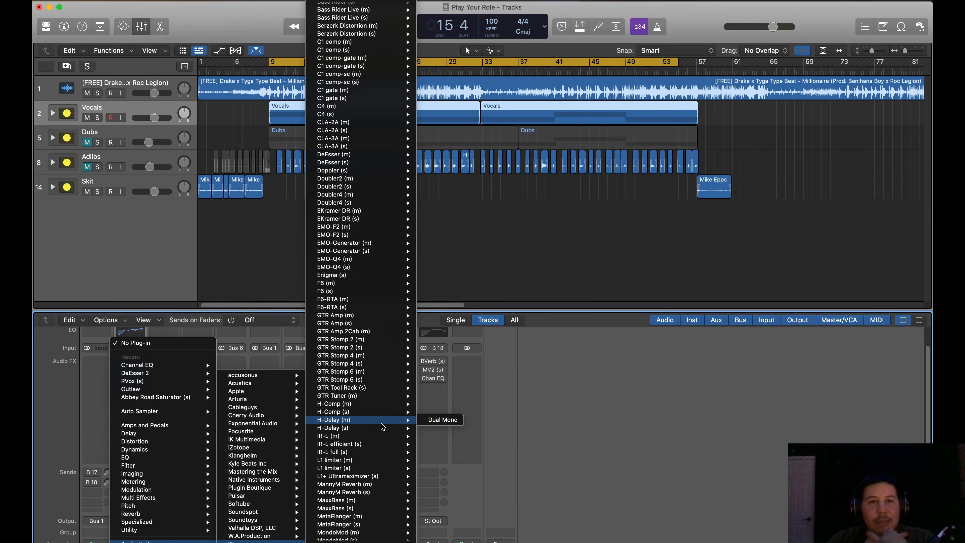
{"action": "scroll", "coordinate": [383, 426], "scroll_direction": "down", "scroll_amount": 10}
{"action": "left_click", "coordinate": [438, 405]}
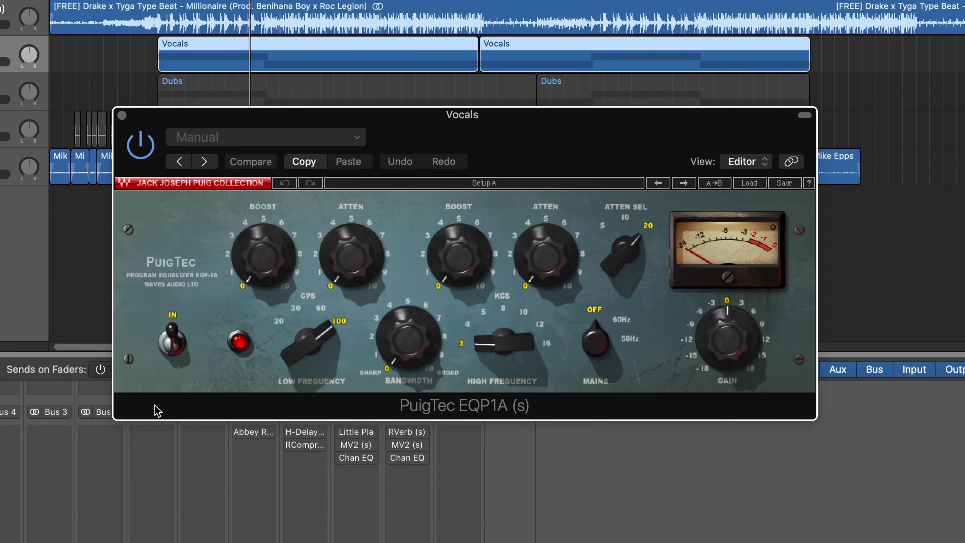
Set the PuigTec low-frequency boost to 2.0 and the high frequency to 12 KCS during playback
{"action": "left_click_drag", "start_coordinate": [271, 281], "coordinate": [271, 281]}
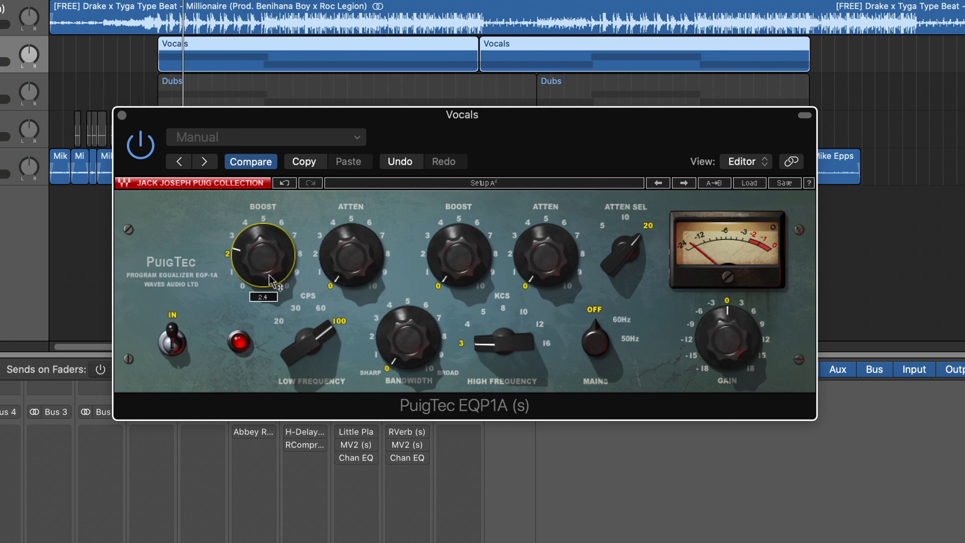
{"action": "left_click", "coordinate": [539, 326]}
{"action": "left_click_drag", "start_coordinate": [265, 260], "coordinate": [265, 263]}
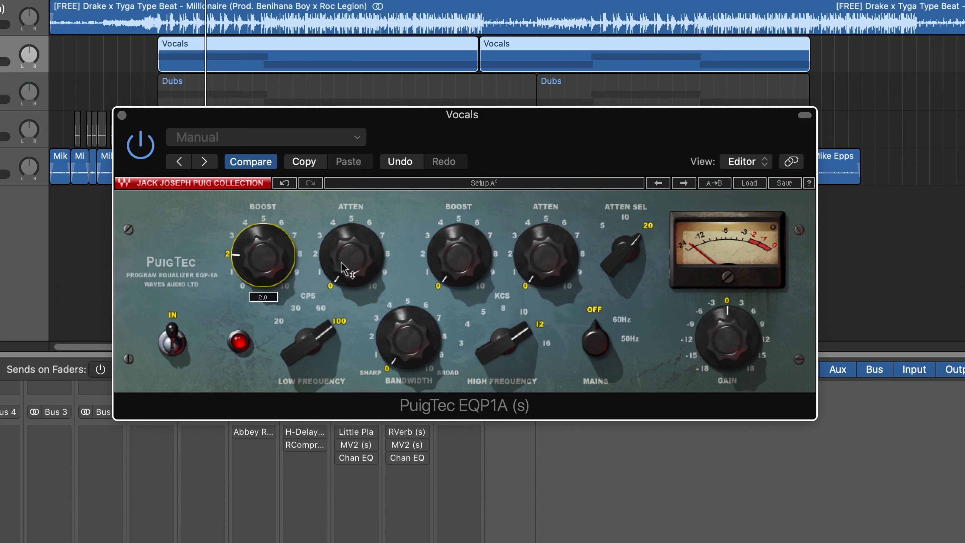
Set the PuigTec high-frequency boost to about 4 and its attenuation to about 2, and close the plug-in
{"action": "left_click_drag", "start_coordinate": [473, 280], "coordinate": [475, 266]}
{"action": "scroll", "coordinate": [475, 267], "scroll_direction": "up", "scroll_amount": 5}
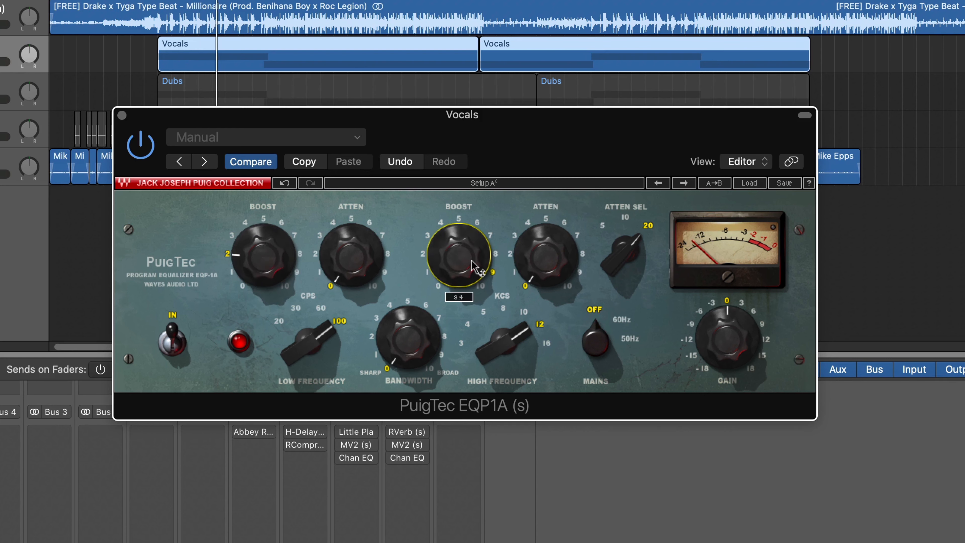
{"action": "scroll", "coordinate": [475, 267], "scroll_direction": "down", "scroll_amount": 5}
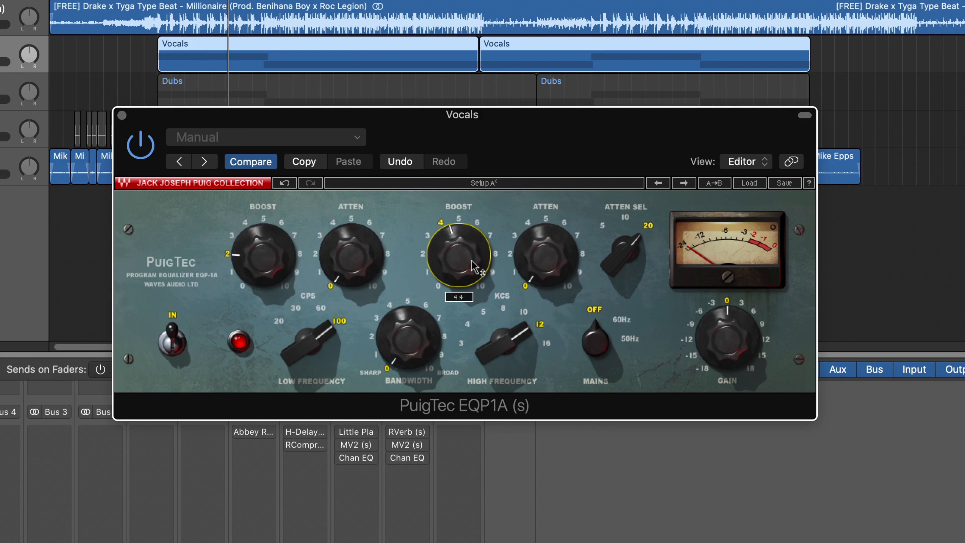
{"action": "scroll", "coordinate": [545, 272], "scroll_direction": "up", "scroll_amount": 1}
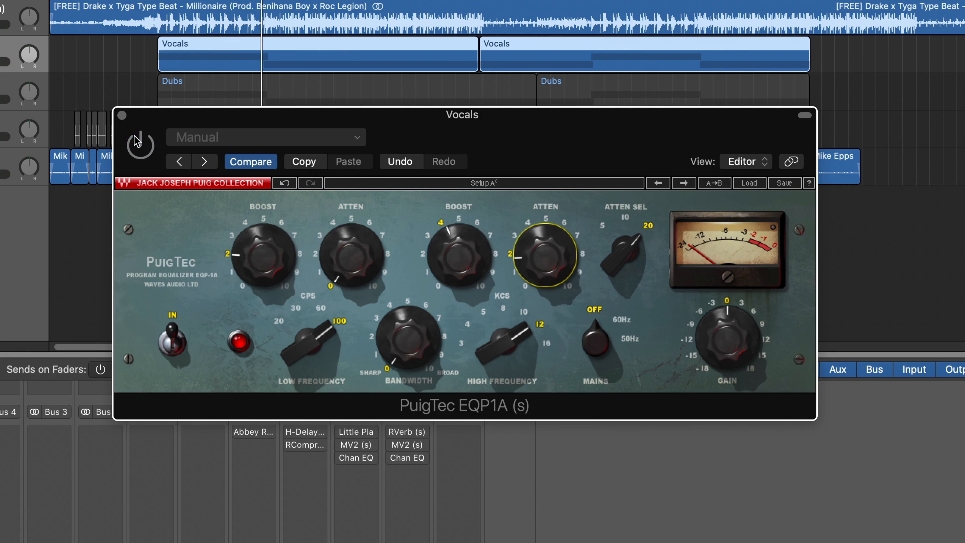
{"action": "left_click_drag", "start_coordinate": [557, 119], "coordinate": [553, 130]}
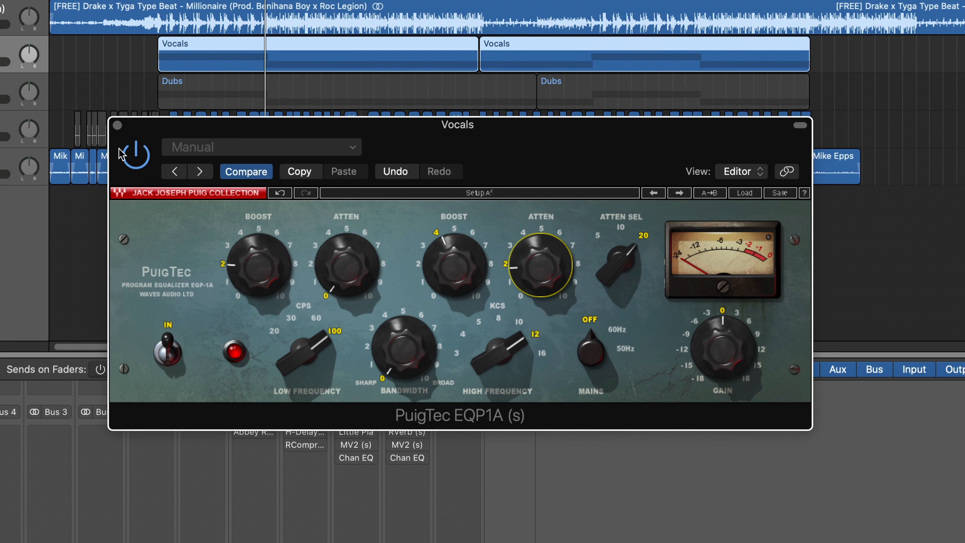
{"action": "left_click", "coordinate": [117, 126]}
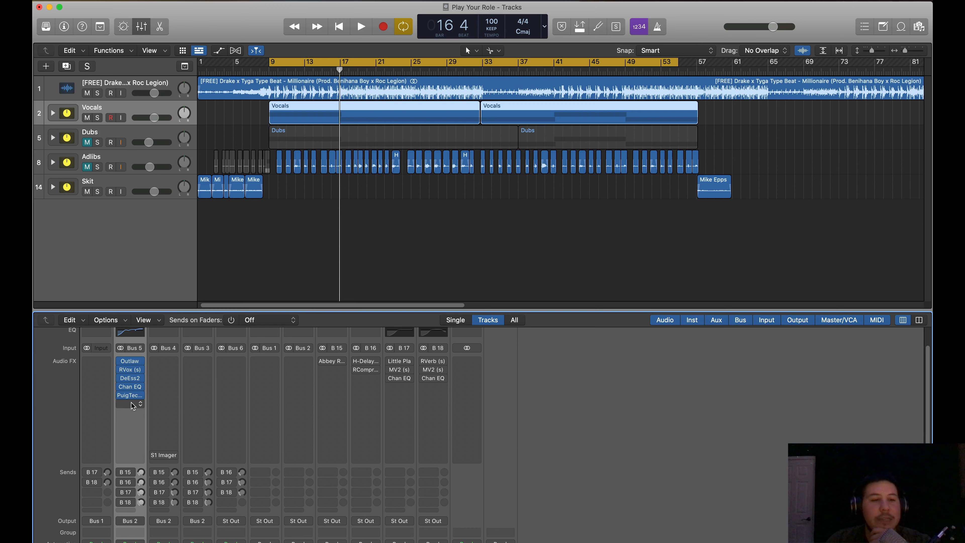
Insert the Soundtoys Sie-Q plug-in below PuigTec on the Vocals channel
{"action": "left_click", "coordinate": [132, 404]}
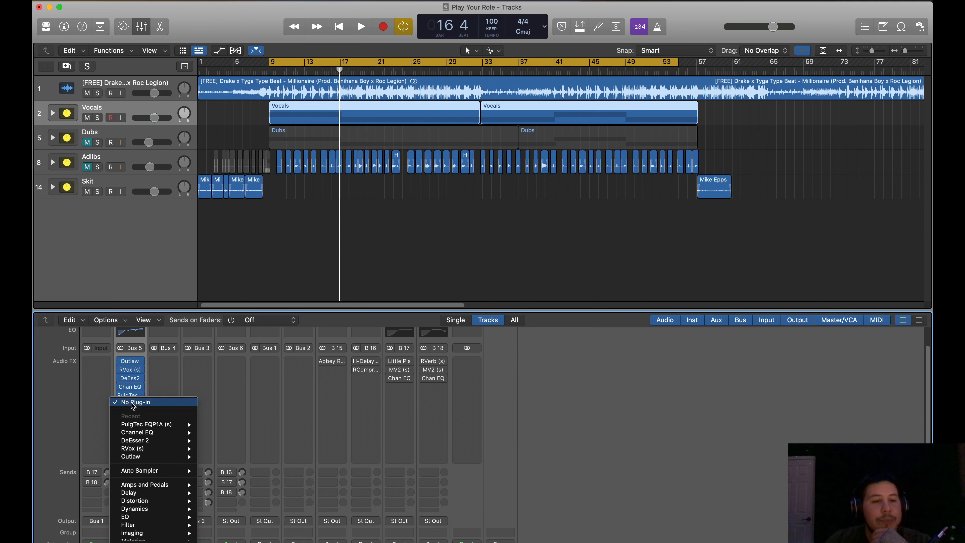
{"action": "mouse_move", "coordinate": [145, 542]}
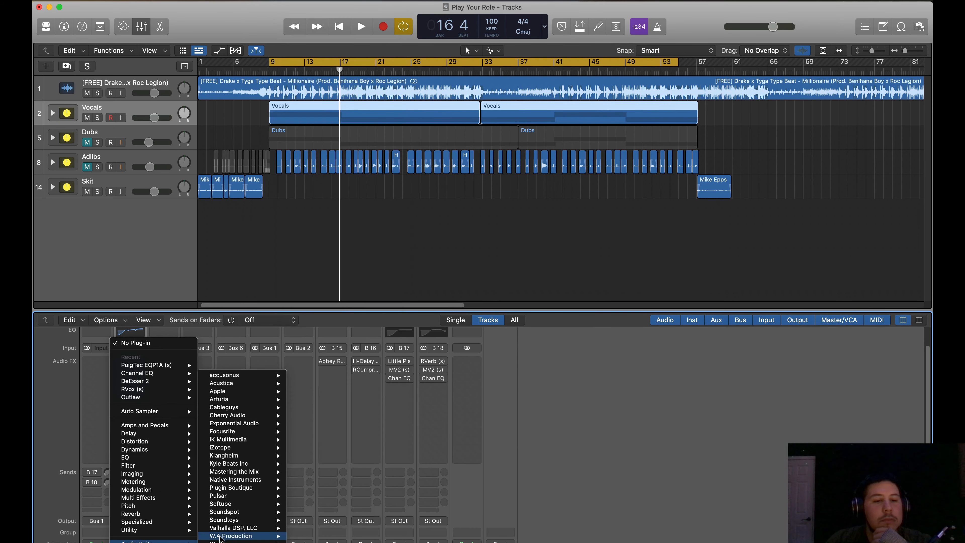
{"action": "mouse_move", "coordinate": [234, 520]}
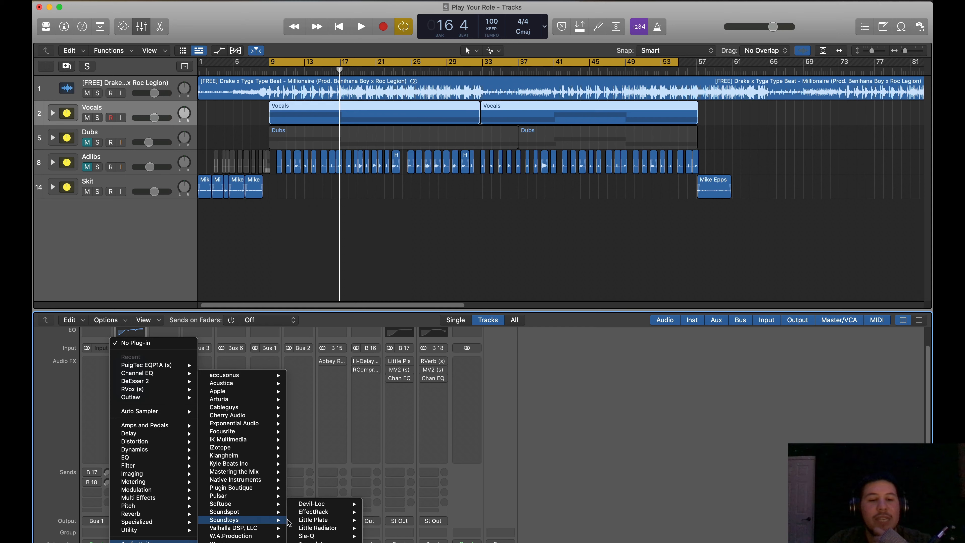
{"action": "mouse_move", "coordinate": [323, 535]}
{"action": "left_click", "coordinate": [377, 536]}
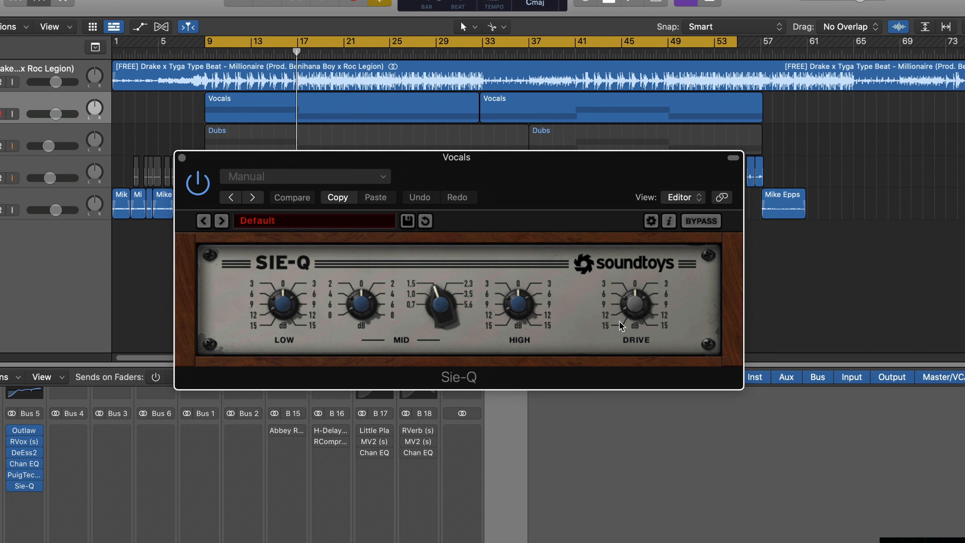
Boost the Sie-Q high band slightly and adjust its drive during playback, and close the plug-in
{"action": "key", "text": "space"}
{"action": "mouse_move", "coordinate": [517, 303]}
{"action": "left_mouse_down"}
{"action": "mouse_move", "coordinate": [529, 260]}
{"action": "mouse_move", "coordinate": [533, 310]}
{"action": "left_mouse_up"}
{"action": "left_click_drag", "start_coordinate": [629, 310], "coordinate": [649, 323]}
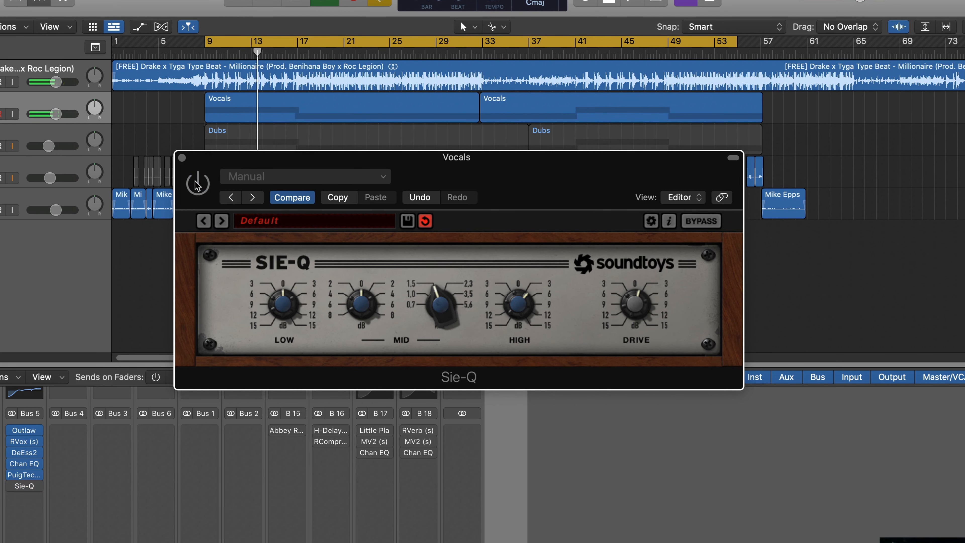
{"action": "left_click", "coordinate": [182, 158]}
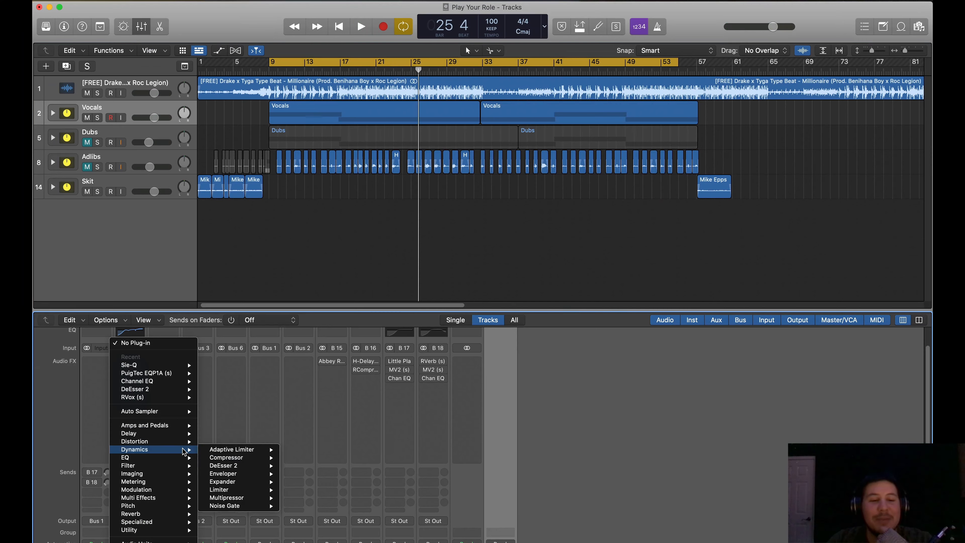
Insert the Dynamics Compressor below Sie-Q on the Vocals channel and reposition its window
{"action": "mouse_move", "coordinate": [228, 457]}
{"action": "left_click", "coordinate": [297, 458]}
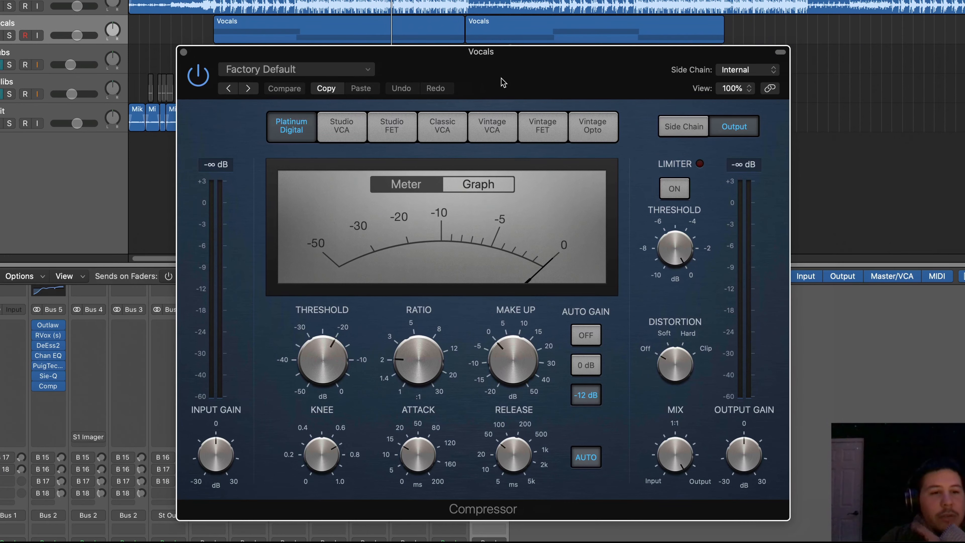
{"action": "left_click_drag", "start_coordinate": [503, 83], "coordinate": [476, 76]}
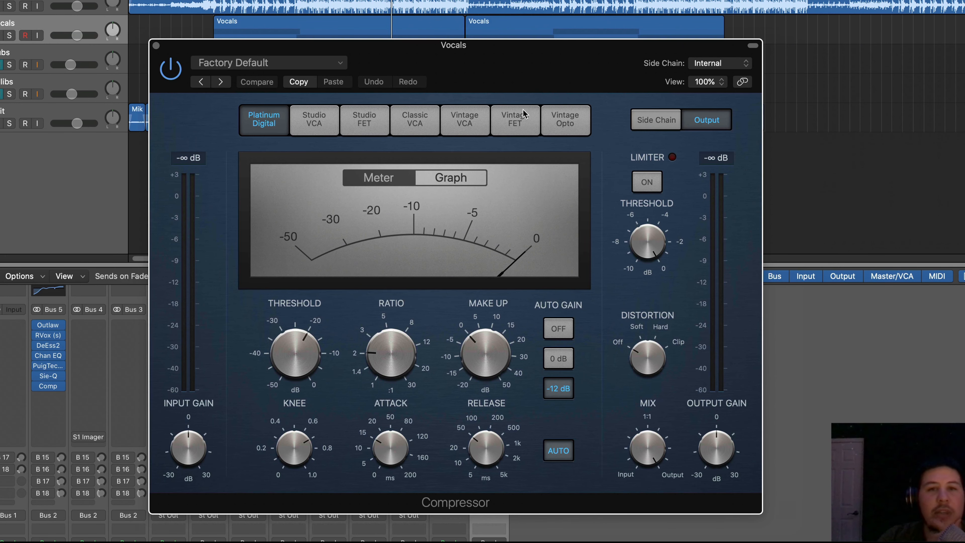
Set the Compressor to Vintage Opto with auto gain off and distortion on Soft
{"action": "left_click", "coordinate": [587, 128]}
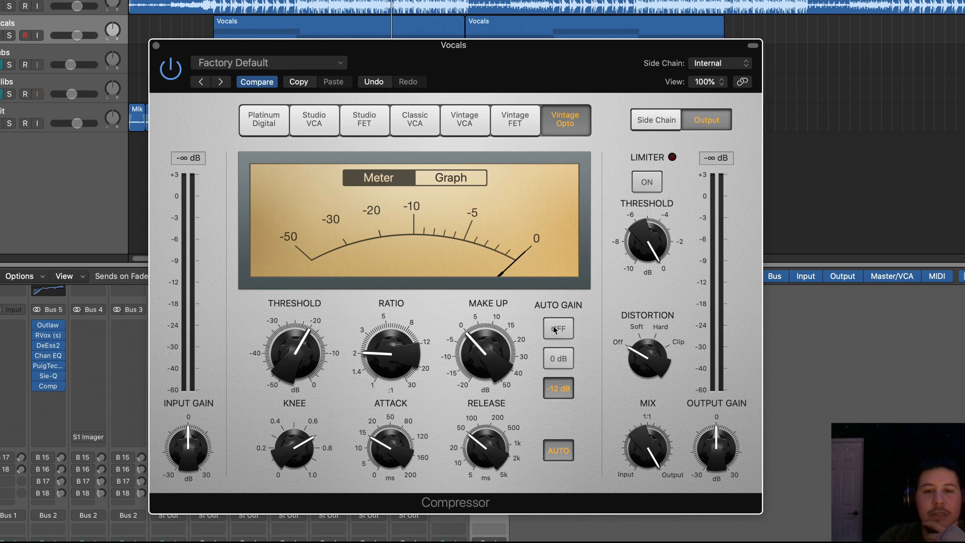
{"action": "left_click", "coordinate": [554, 330]}
{"action": "left_click_drag", "start_coordinate": [641, 361], "coordinate": [639, 350]}
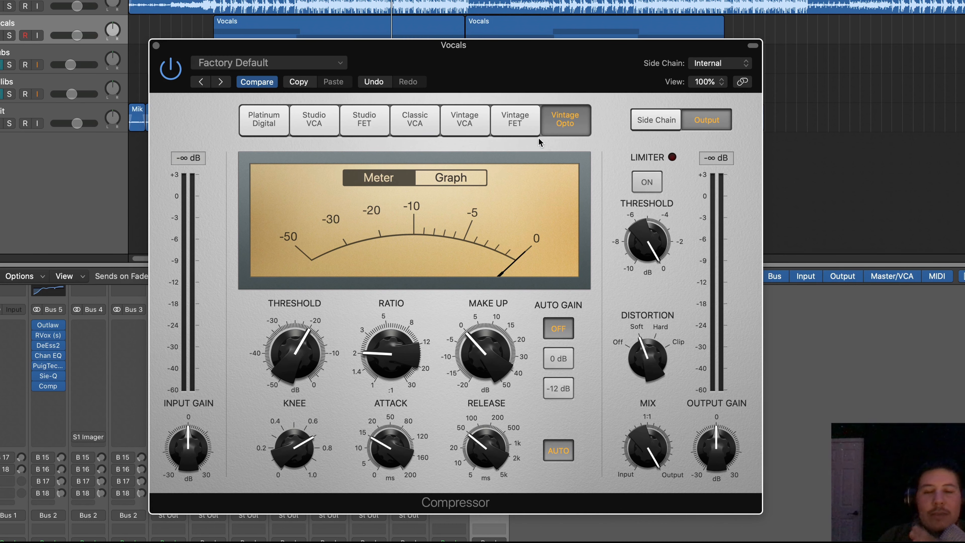
Look through the Compressor's other circuit types, including Vintage FET, Studio VCA and Studio FET, and return to Vintage Opto
{"action": "left_click", "coordinate": [515, 124]}
{"action": "left_click", "coordinate": [395, 125]}
{"action": "left_click", "coordinate": [319, 129]}
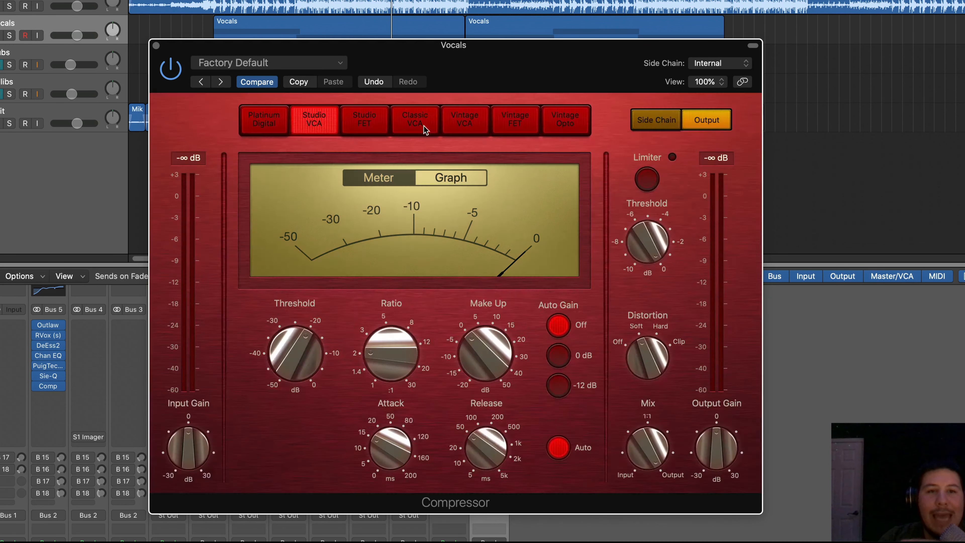
{"action": "left_click", "coordinate": [264, 119]}
{"action": "left_click", "coordinate": [570, 124]}
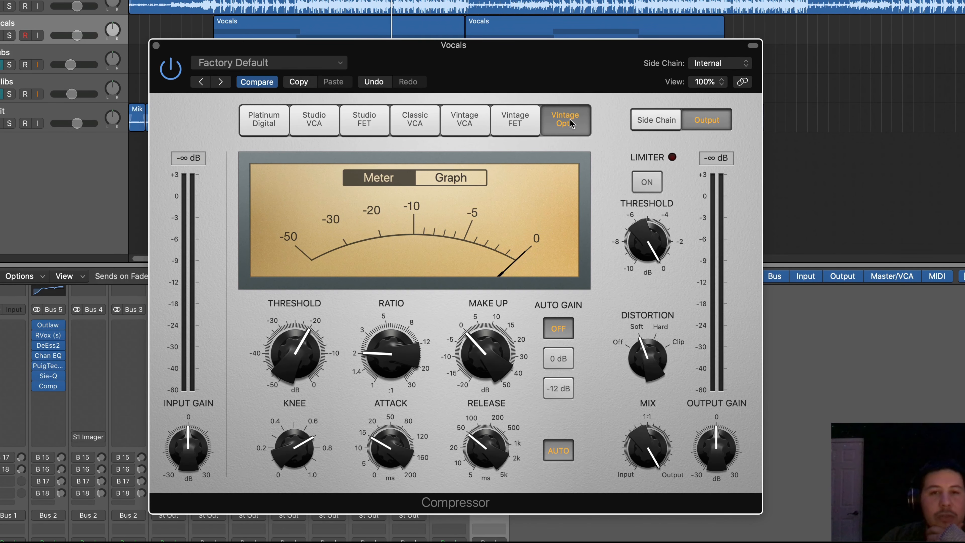
{"action": "left_click_drag", "start_coordinate": [552, 64], "coordinate": [545, 72]}
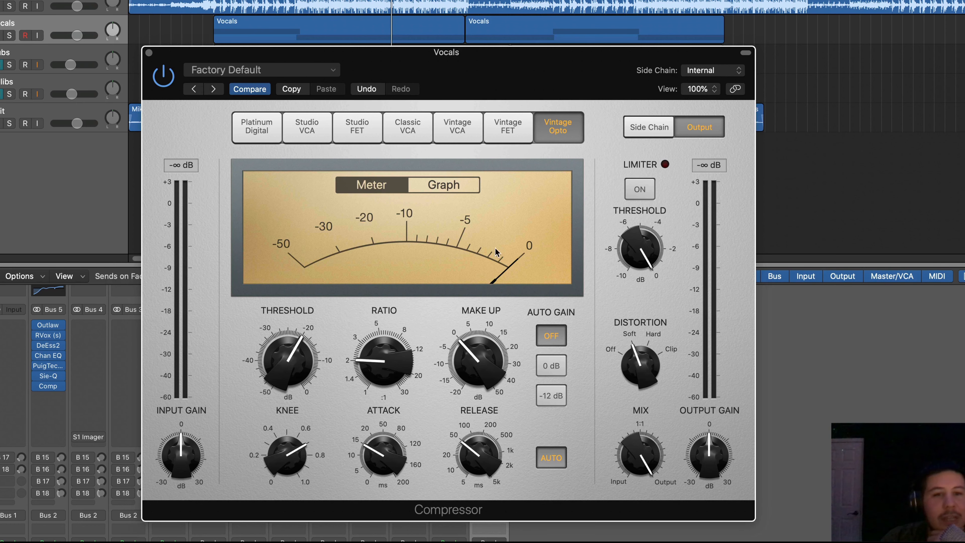
{"action": "left_click", "coordinate": [490, 126]}
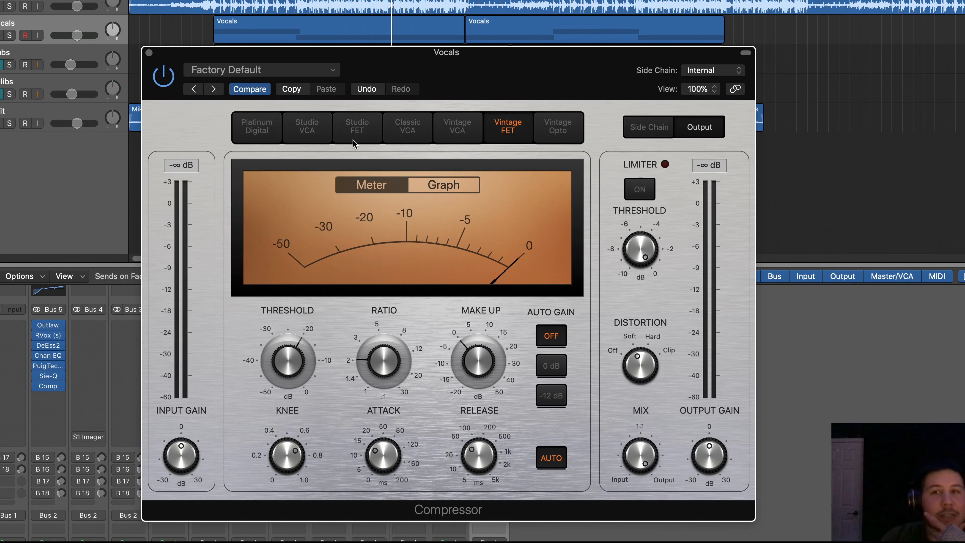
{"action": "left_click", "coordinate": [315, 141]}
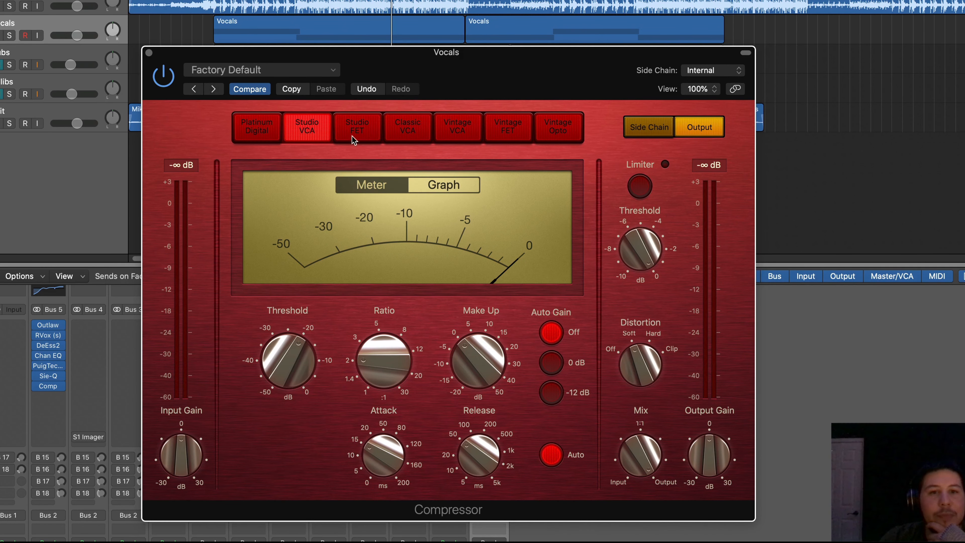
{"action": "left_click", "coordinate": [364, 135]}
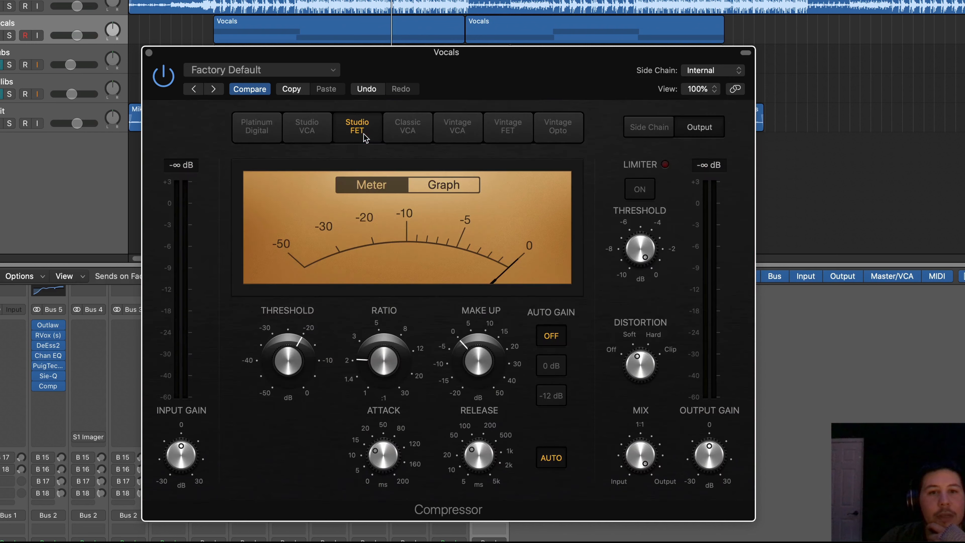
{"action": "left_click", "coordinate": [581, 123]}
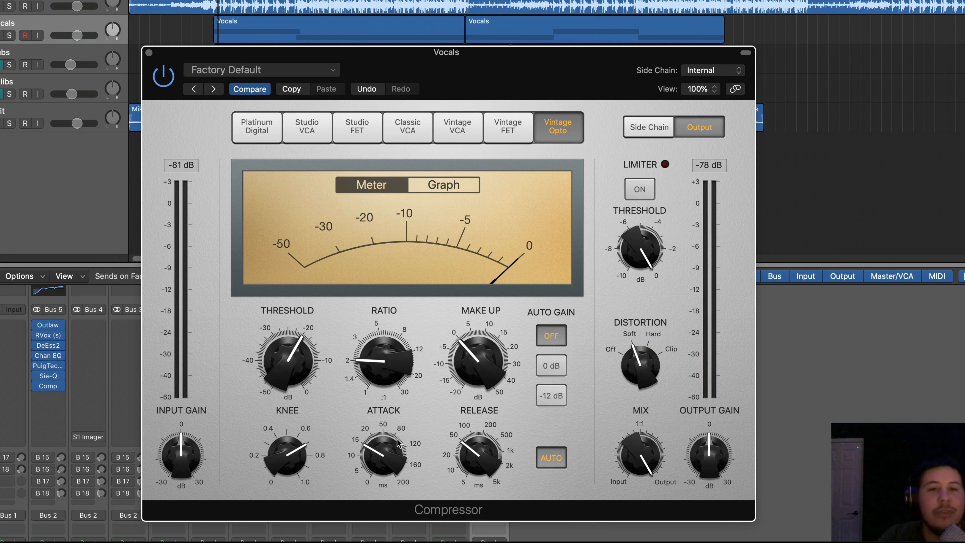
Audition the Compressor's circuit types during playback, trying thresholds of -37.5 dB on Vintage Opto, -30.0 dB on Vintage FET and -8.5 dB on Studio FET
{"action": "left_click_drag", "start_coordinate": [287, 362], "coordinate": [286, 407]}
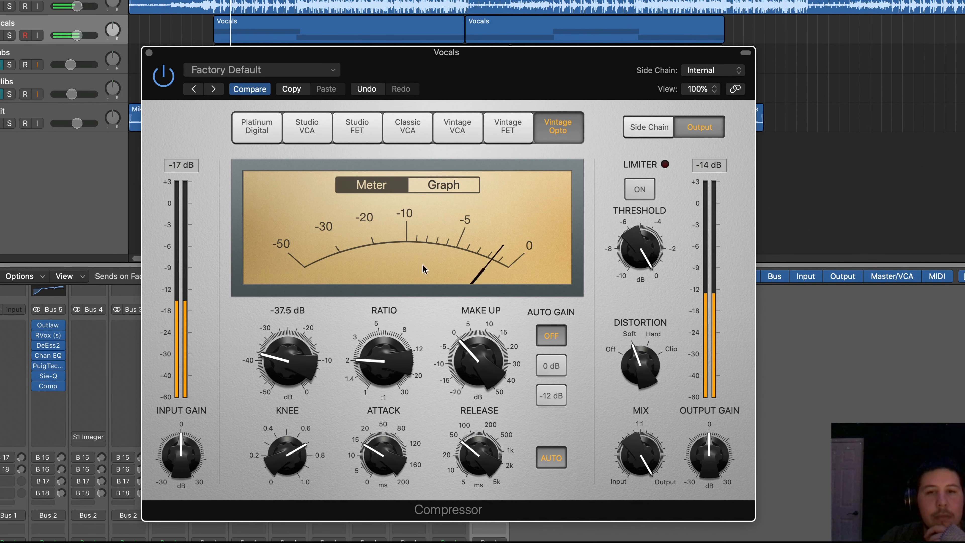
{"action": "left_click", "coordinate": [507, 130]}
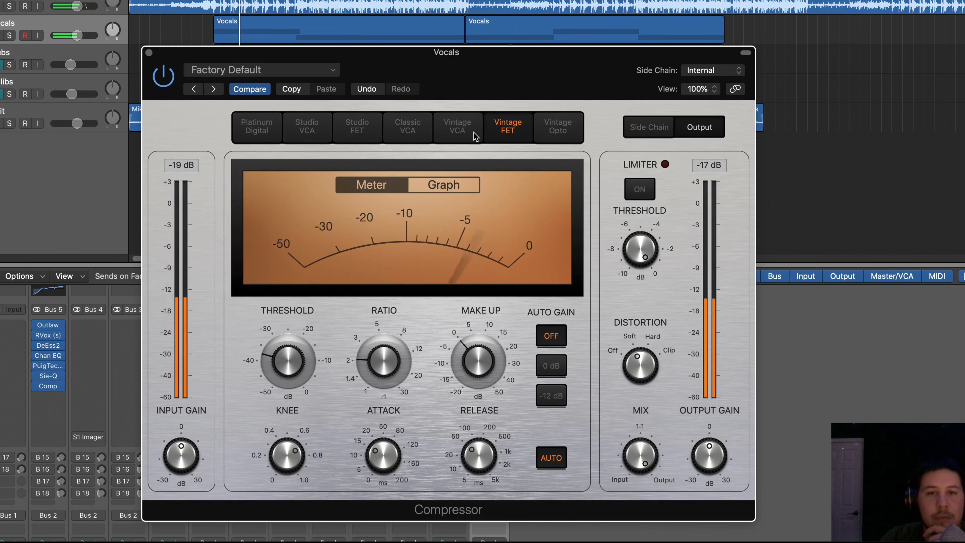
{"action": "left_click_drag", "start_coordinate": [266, 367], "coordinate": [266, 346]}
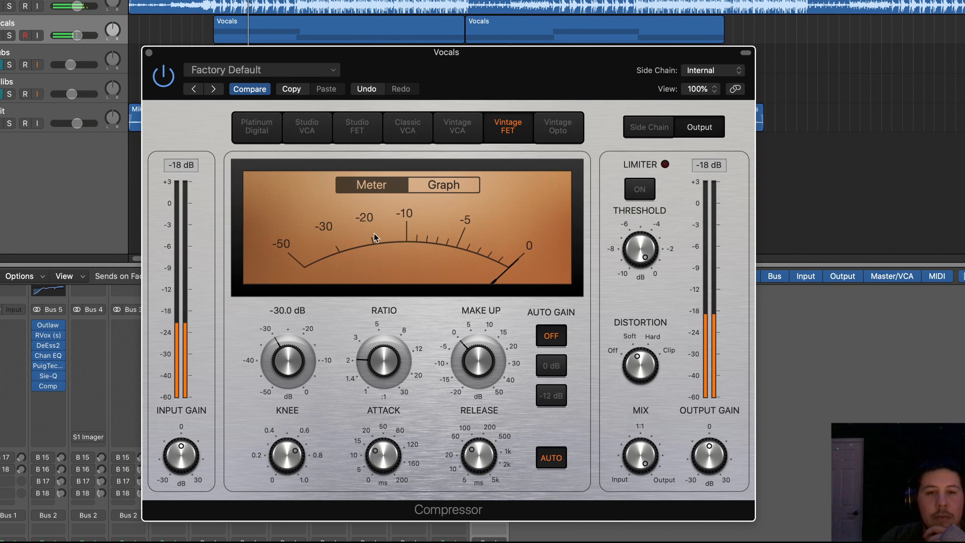
{"action": "left_click", "coordinate": [456, 129]}
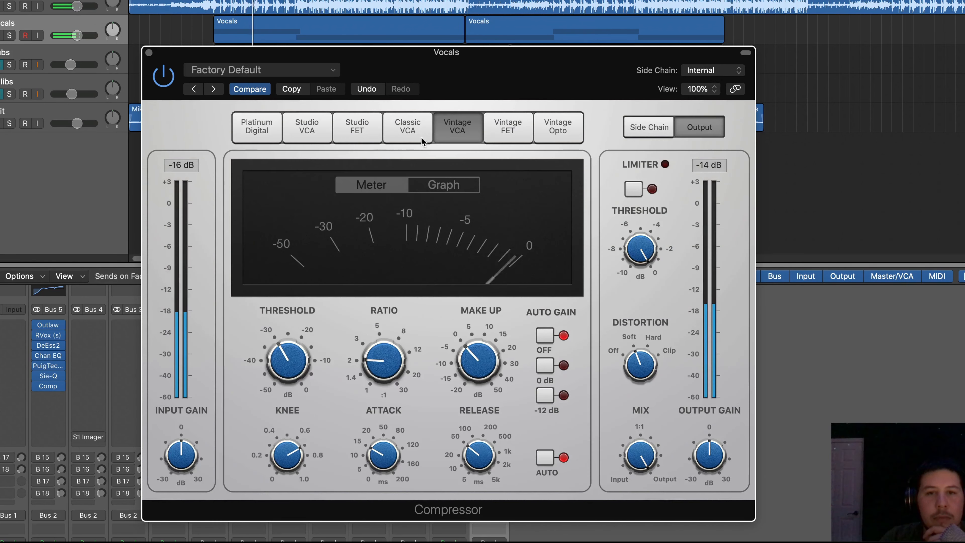
{"action": "left_click", "coordinate": [399, 140]}
{"action": "left_click", "coordinate": [360, 137]}
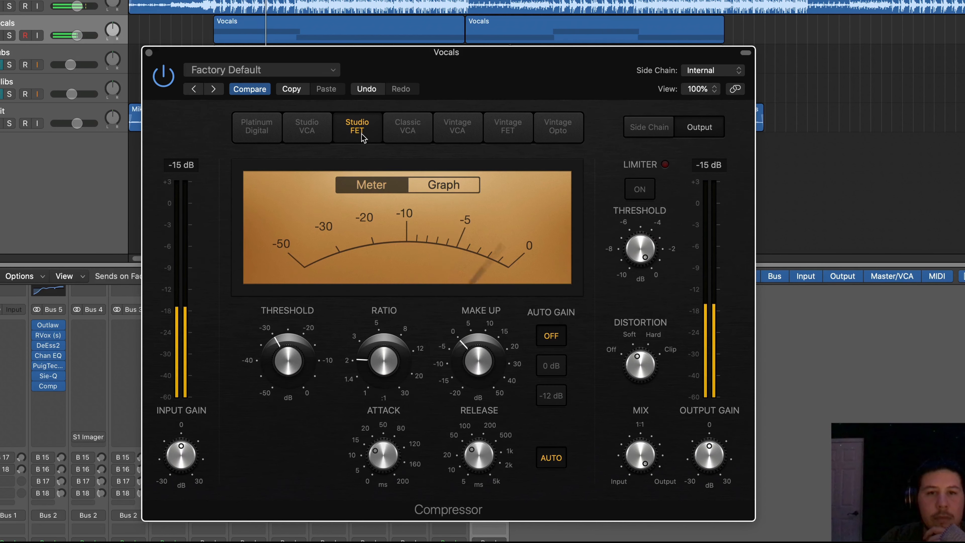
{"action": "left_click_drag", "start_coordinate": [287, 359], "coordinate": [288, 281]}
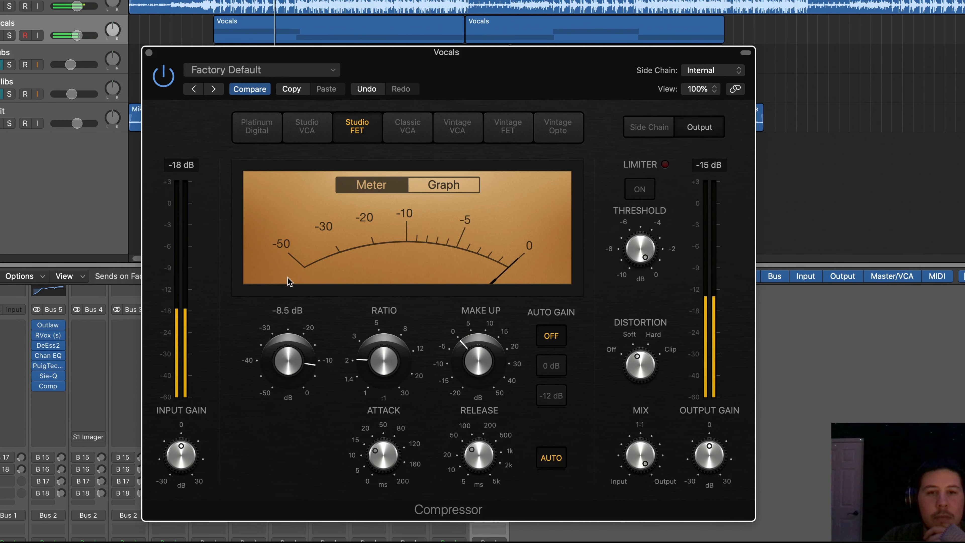
{"action": "left_click", "coordinate": [292, 138]}
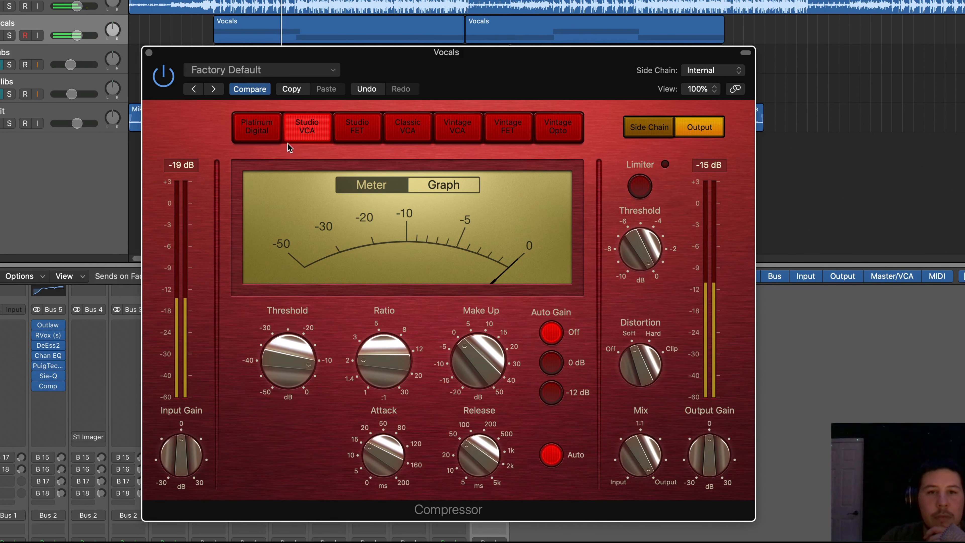
{"action": "left_click", "coordinate": [258, 133]}
{"action": "left_click", "coordinate": [508, 129]}
Select Vintage Opto, lower the threshold to about -35 dB, and close the Compressor
{"action": "left_click", "coordinate": [557, 129]}
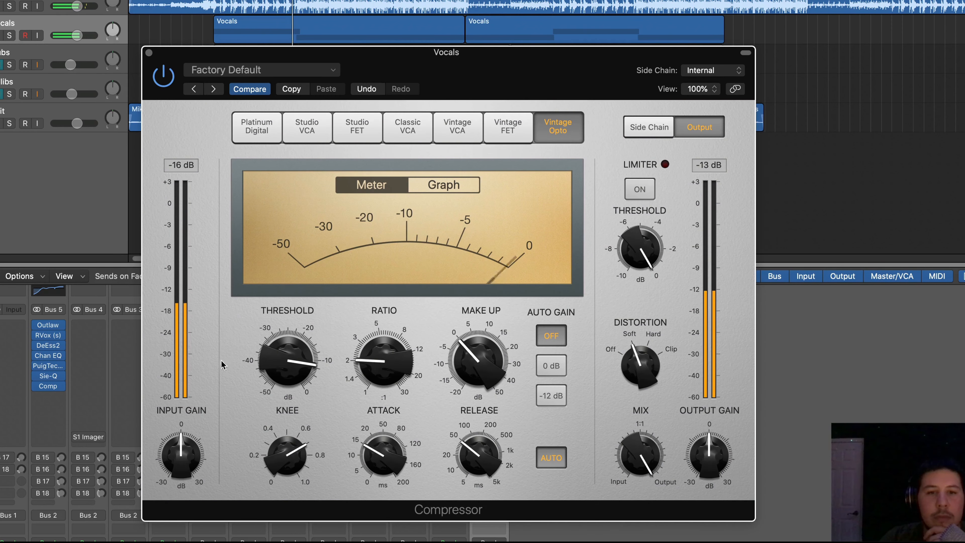
{"action": "left_click_drag", "start_coordinate": [288, 361], "coordinate": [291, 445]}
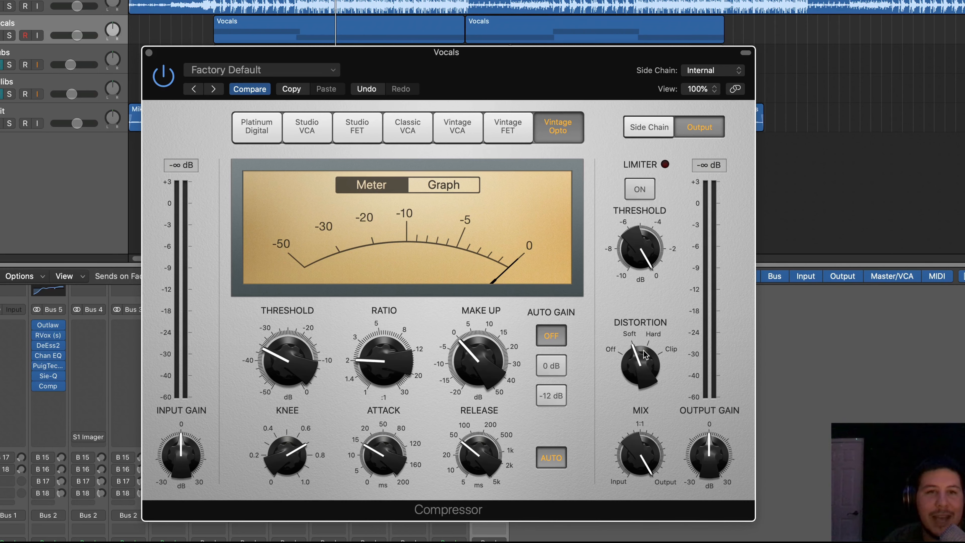
{"action": "left_click", "coordinate": [149, 52]}
Insert the Waves CLA-2A (s) below the Compressor on the Vocals channel and load its Full Reset factory preset
{"action": "left_click", "coordinate": [47, 396]}
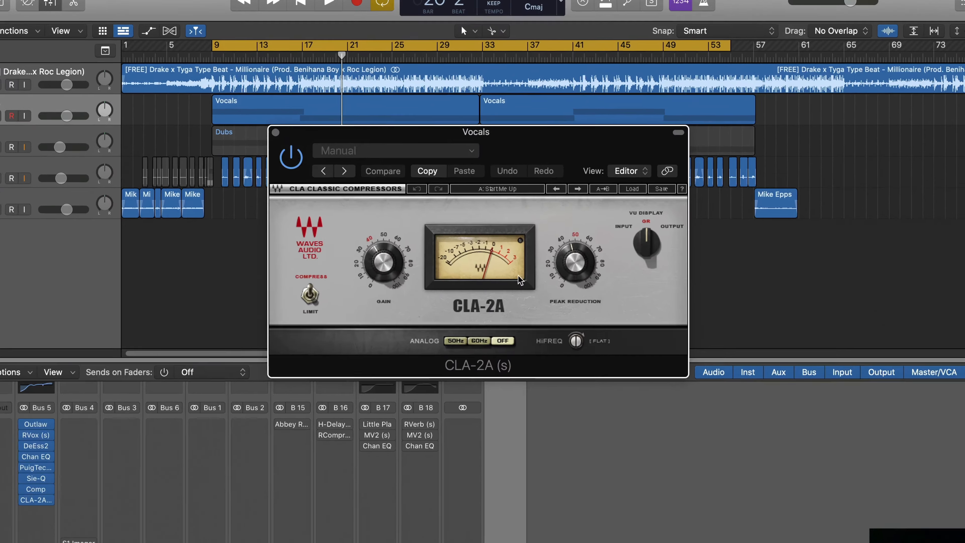
{"action": "left_click", "coordinate": [428, 150]}
{"action": "mouse_move", "coordinate": [526, 403]}
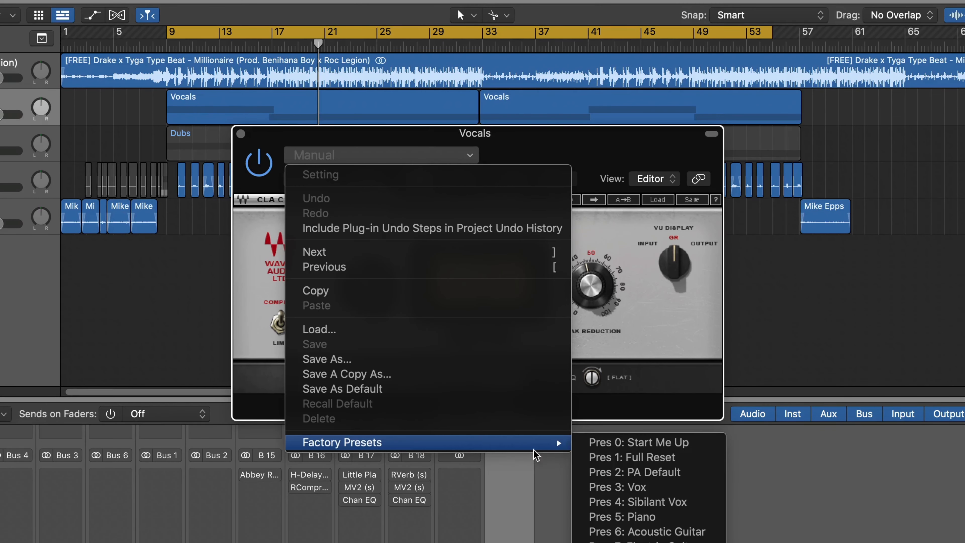
{"action": "left_click", "coordinate": [676, 460]}
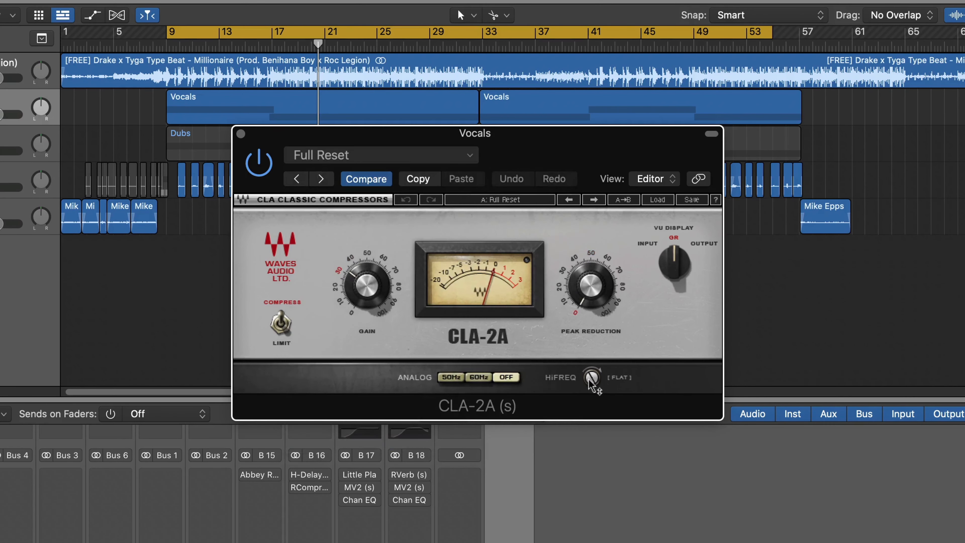
Adjust the CLA-2A's HiFreq control and raise Peak Reduction to about 46.7 while playing back the vocals
{"action": "left_click_drag", "start_coordinate": [591, 378], "coordinate": [592, 377]}
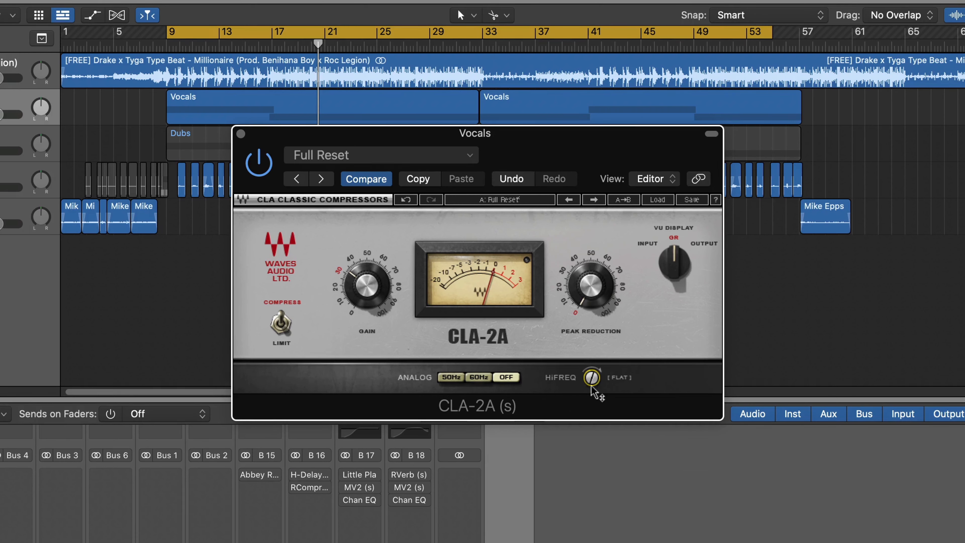
{"action": "left_click_drag", "start_coordinate": [591, 387], "coordinate": [594, 380]}
{"action": "left_click_drag", "start_coordinate": [596, 279], "coordinate": [596, 278]}
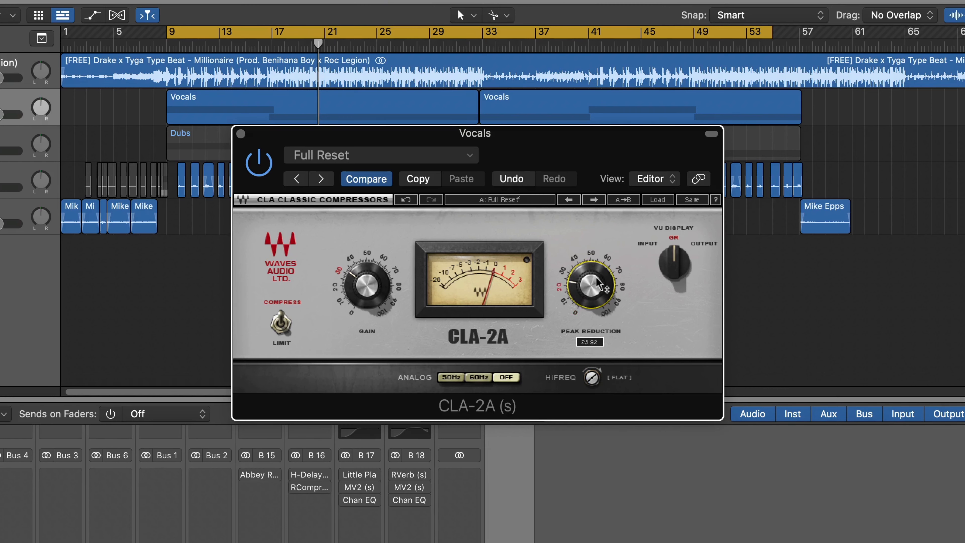
{"action": "scroll", "coordinate": [596, 277], "scroll_direction": "up", "scroll_amount": 10}
{"action": "key", "text": "space"}
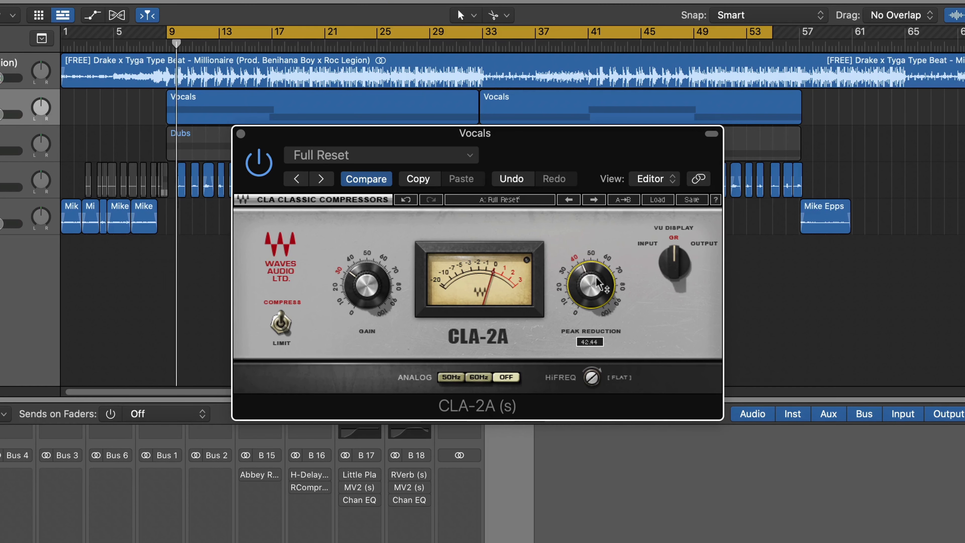
{"action": "scroll", "coordinate": [597, 280], "scroll_direction": "up", "scroll_amount": 3}
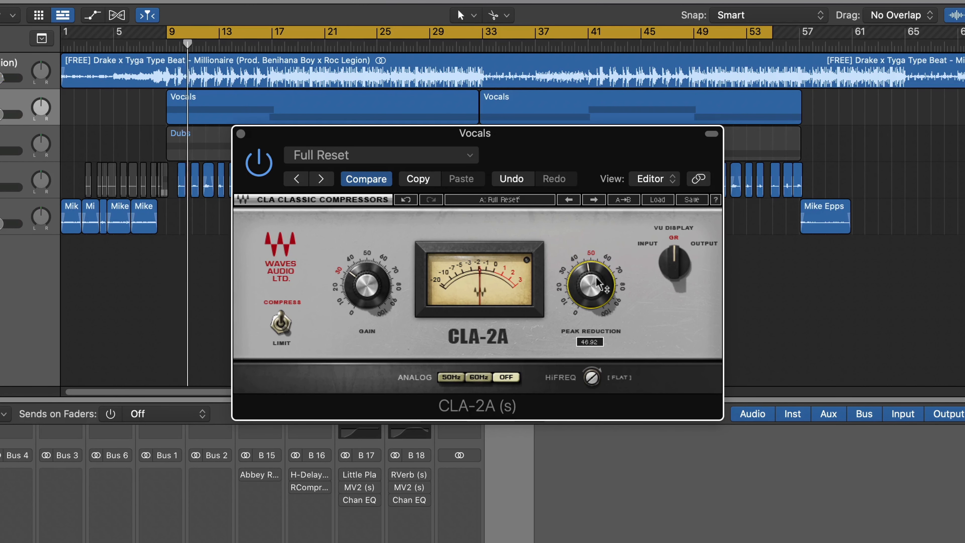
{"action": "scroll", "coordinate": [597, 277], "scroll_direction": "down", "scroll_amount": 1}
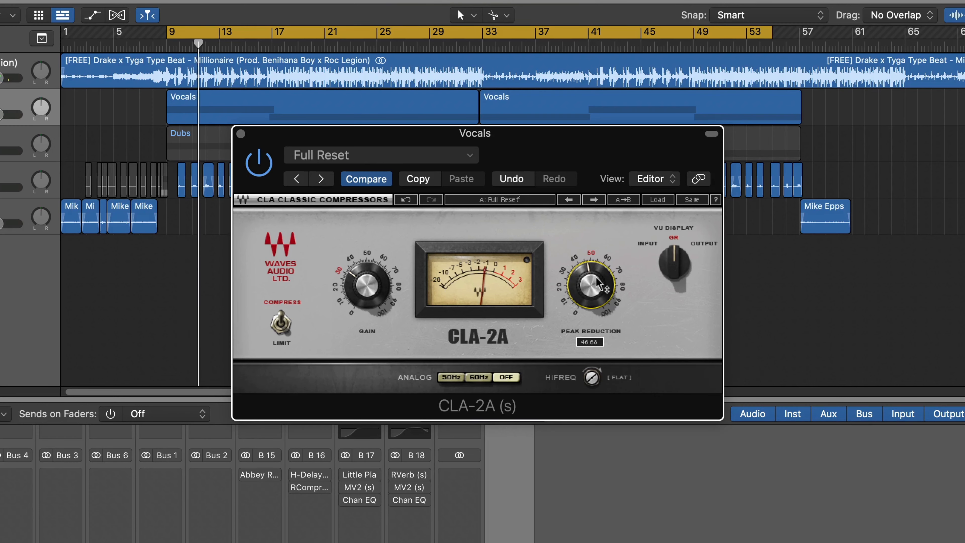
Compare the vocals with the CLA-2A bypassed and enabled, and close the plug-in
{"action": "left_click", "coordinate": [268, 168]}
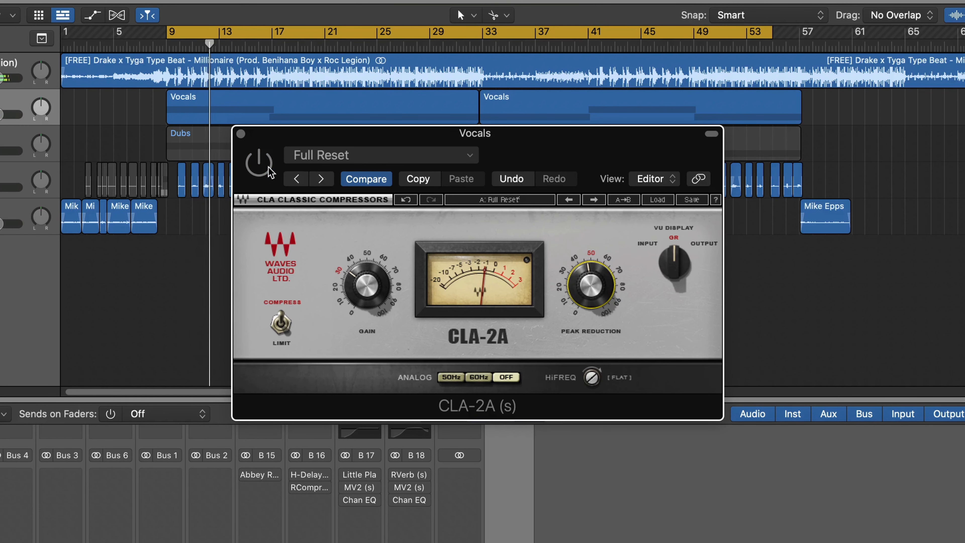
{"action": "left_click", "coordinate": [267, 166]}
{"action": "left_click", "coordinate": [241, 134]}
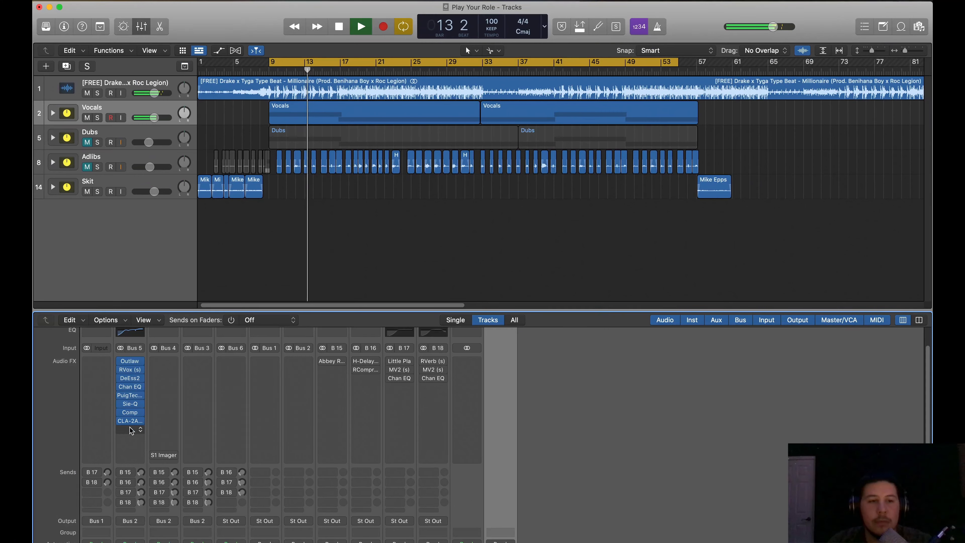
Insert the Pulsar Smasher below the CLA-2A on the Vocals channel
{"action": "left_click", "coordinate": [103, 458]}
{"action": "mouse_move", "coordinate": [114, 542]}
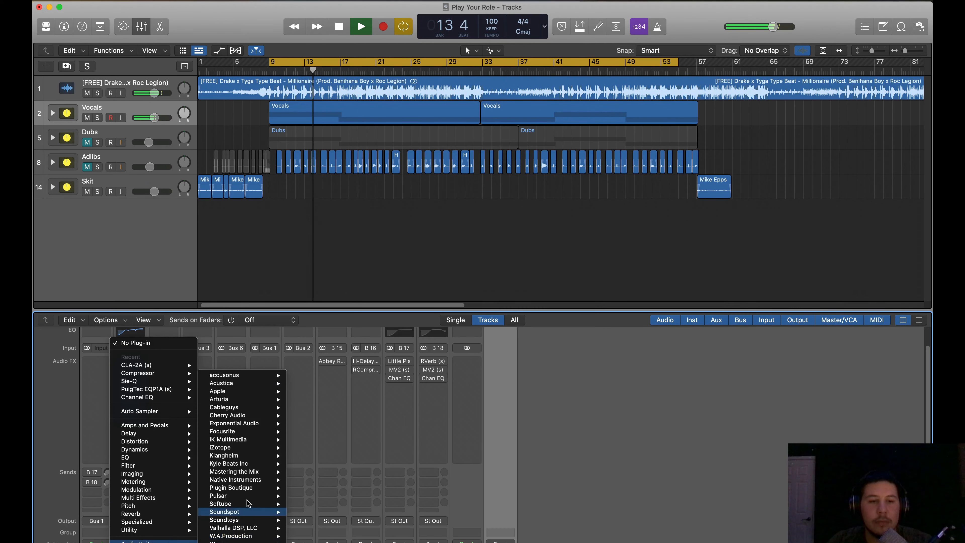
{"action": "mouse_move", "coordinate": [257, 499]}
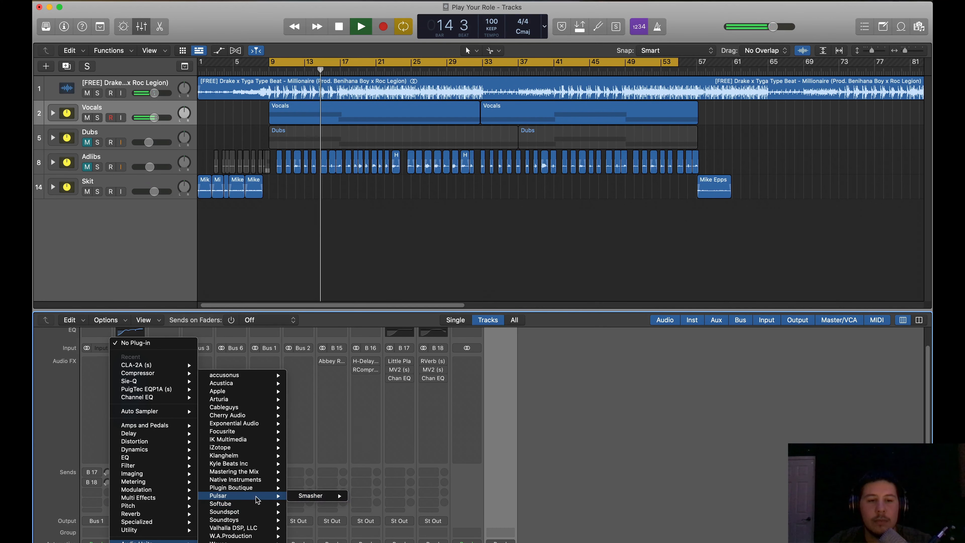
{"action": "left_click", "coordinate": [438, 497]}
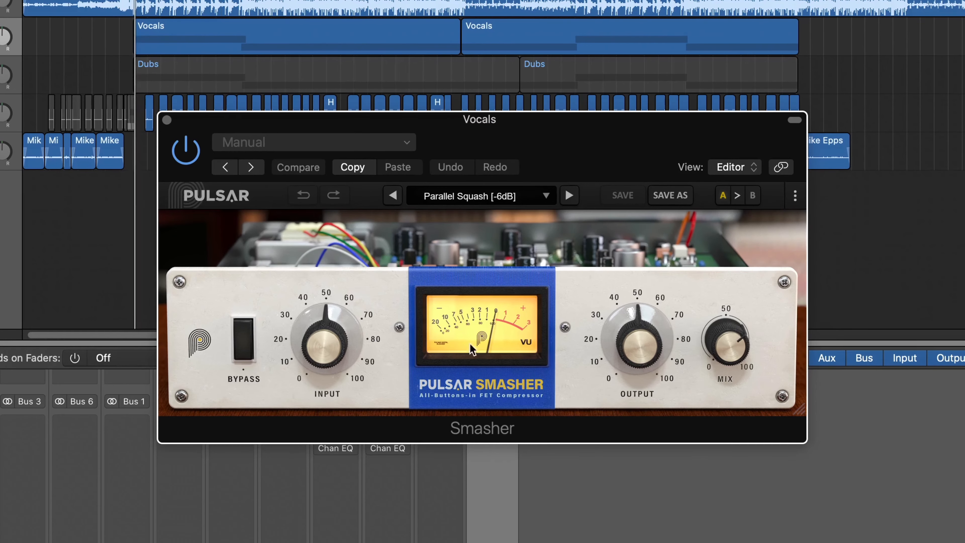
Set Smasher's input to -0.96 dB, output to 18.7 dB and mix to about 11% during playback
{"action": "left_click_drag", "start_coordinate": [324, 341], "coordinate": [344, 354]}
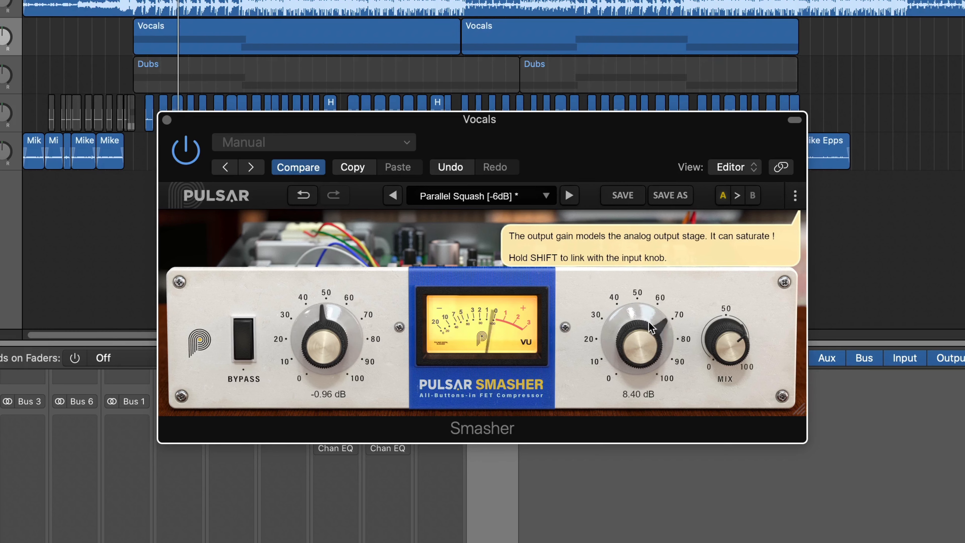
{"action": "left_click_drag", "start_coordinate": [649, 321], "coordinate": [653, 299]}
{"action": "left_click_drag", "start_coordinate": [733, 336], "coordinate": [739, 462]}
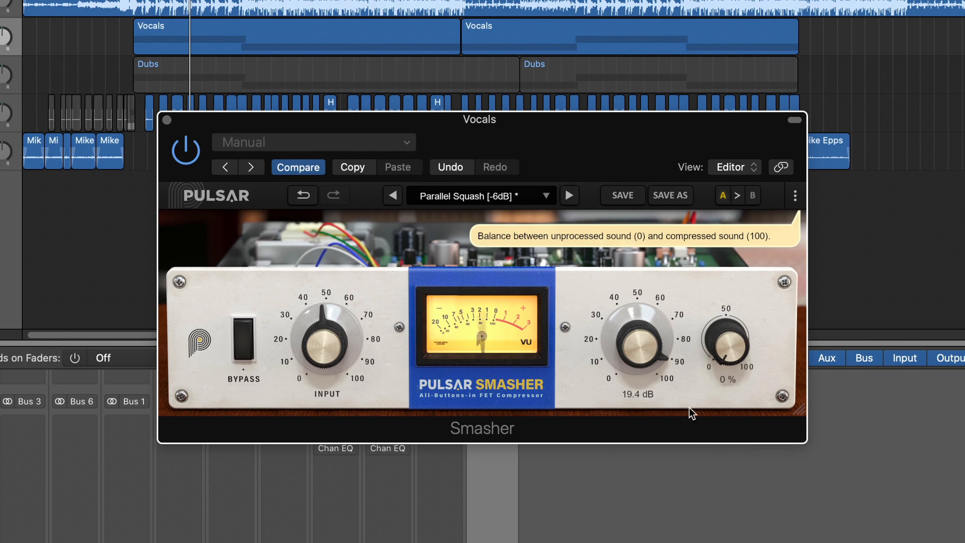
{"action": "left_click_drag", "start_coordinate": [638, 357], "coordinate": [638, 360]}
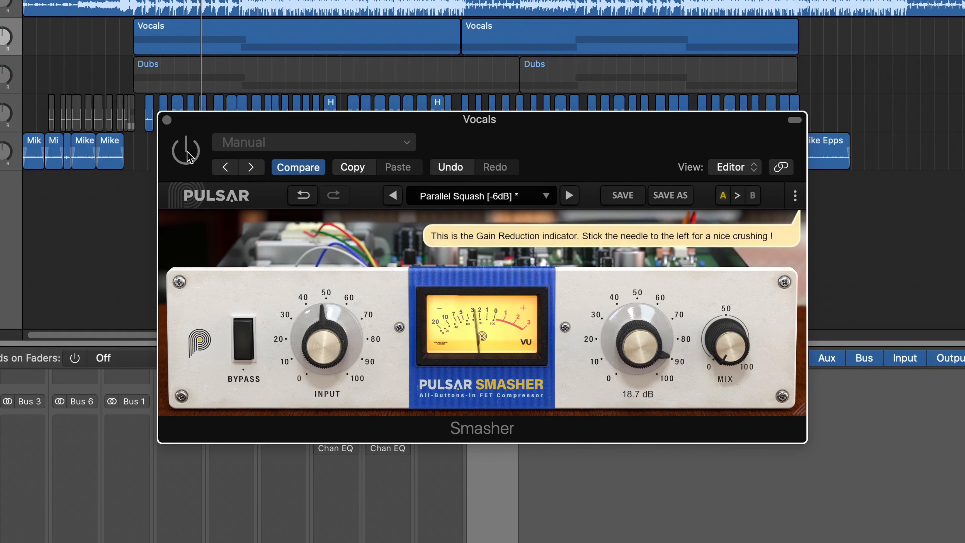
{"action": "mouse_move", "coordinate": [736, 332]}
{"action": "left_mouse_down"}
{"action": "mouse_move", "coordinate": [730, 306]}
{"action": "mouse_move", "coordinate": [730, 325]}
{"action": "left_mouse_up"}
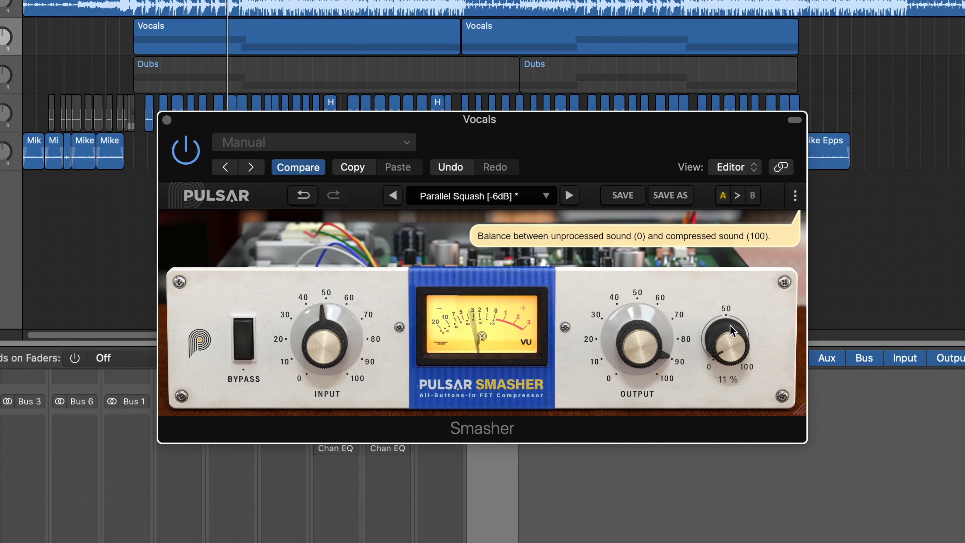
Compare the vocals with Smasher bypassed and enabled, lower its mix to 7%, and close the plug-in
{"action": "left_click", "coordinate": [188, 152]}
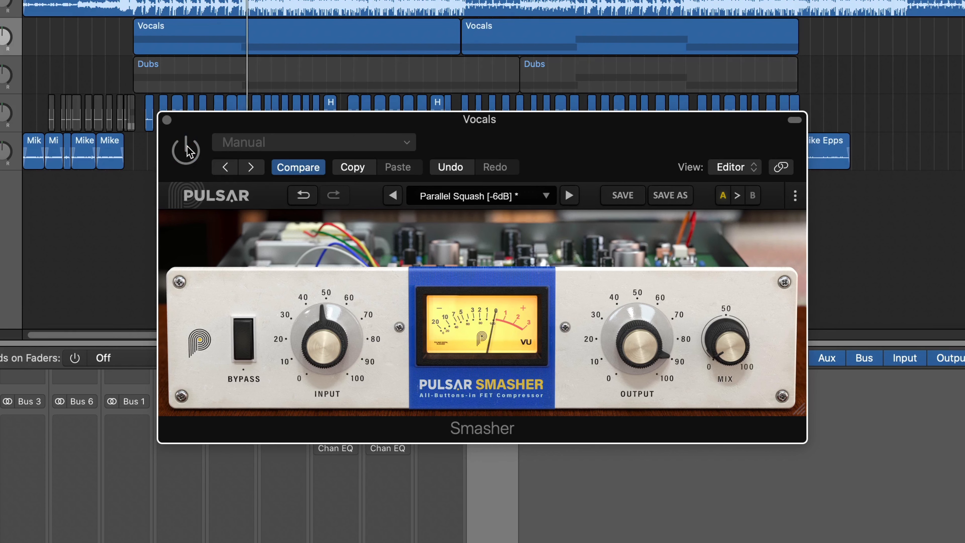
{"action": "left_click", "coordinate": [188, 152]}
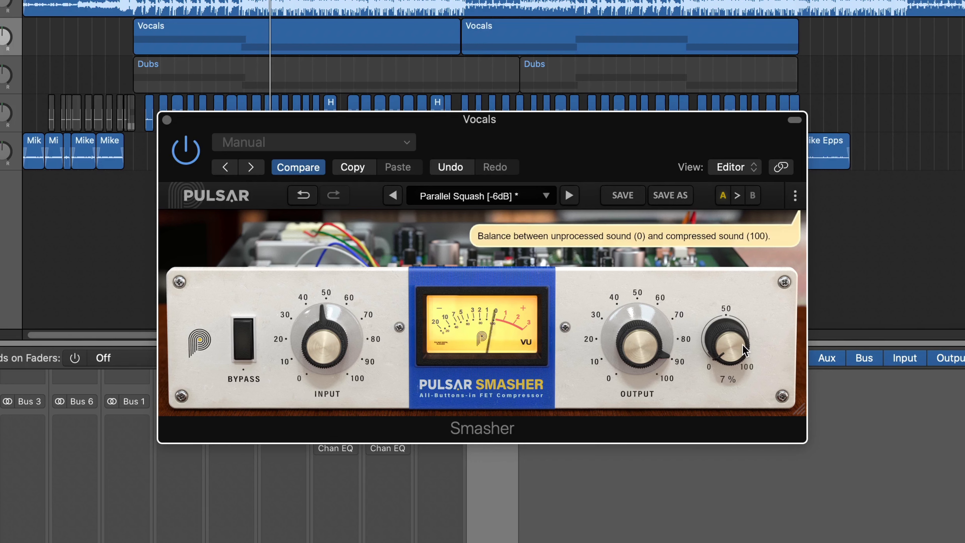
{"action": "left_click", "coordinate": [167, 119]}
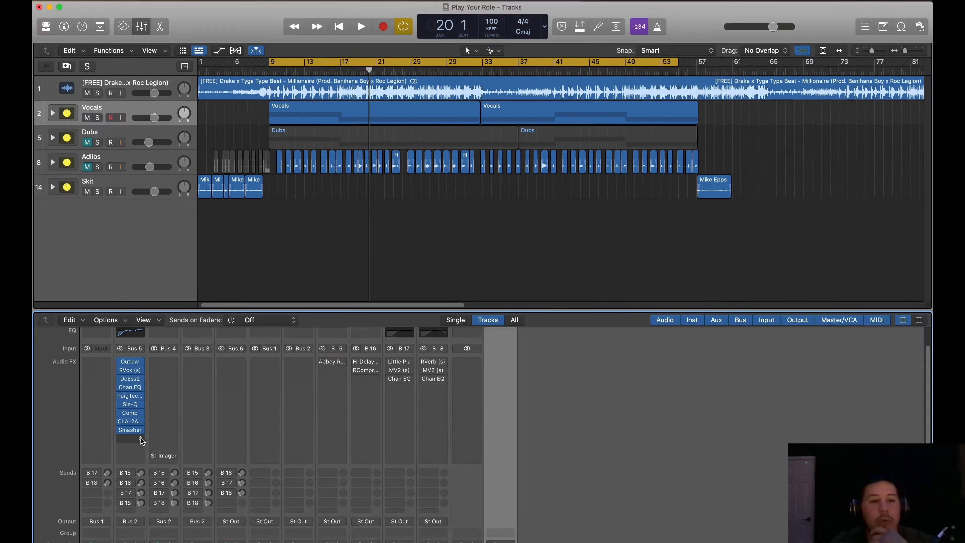
Insert the stereo Waves Tune Real-Time (s) below Smasher on the Vocals channel
{"action": "left_click", "coordinate": [141, 439]}
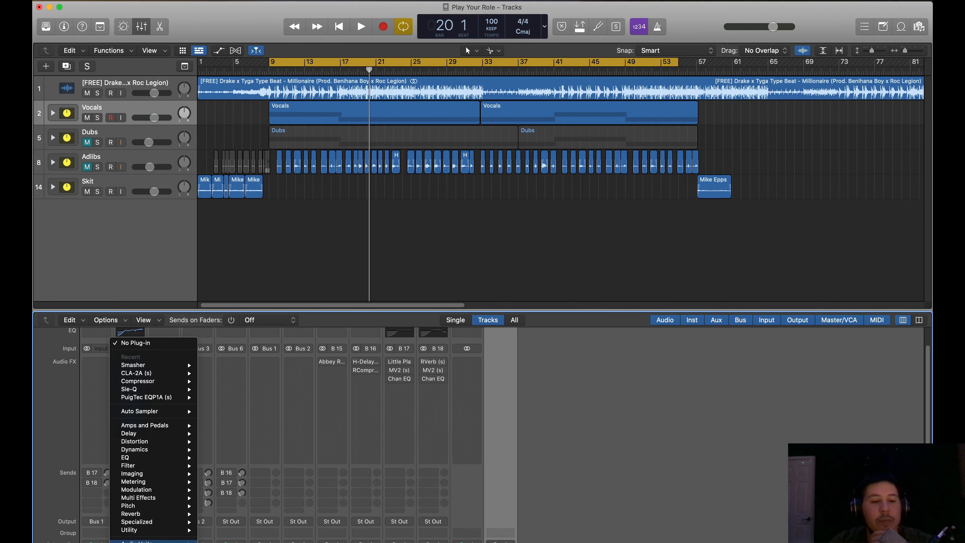
{"action": "mouse_move", "coordinate": [141, 542]}
{"action": "mouse_move", "coordinate": [228, 541]}
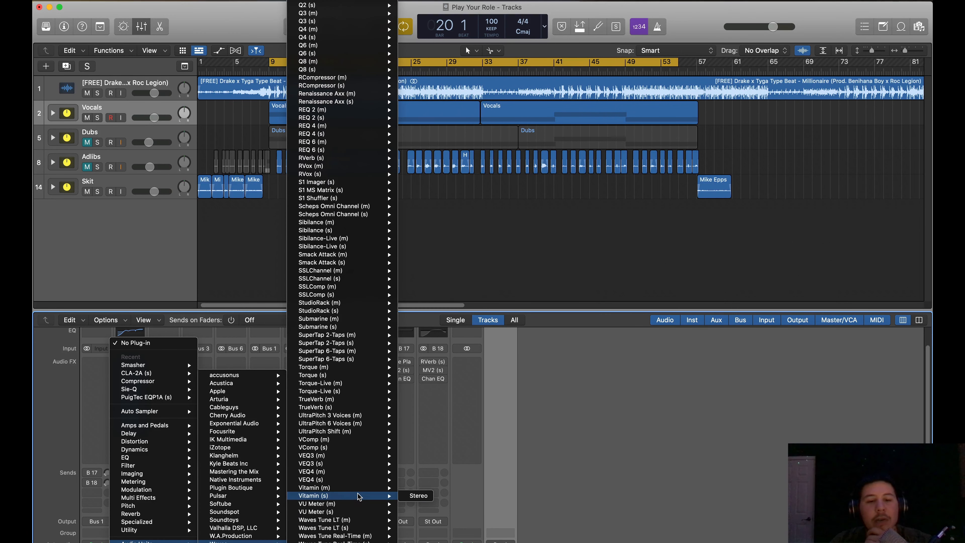
{"action": "mouse_move", "coordinate": [355, 530]}
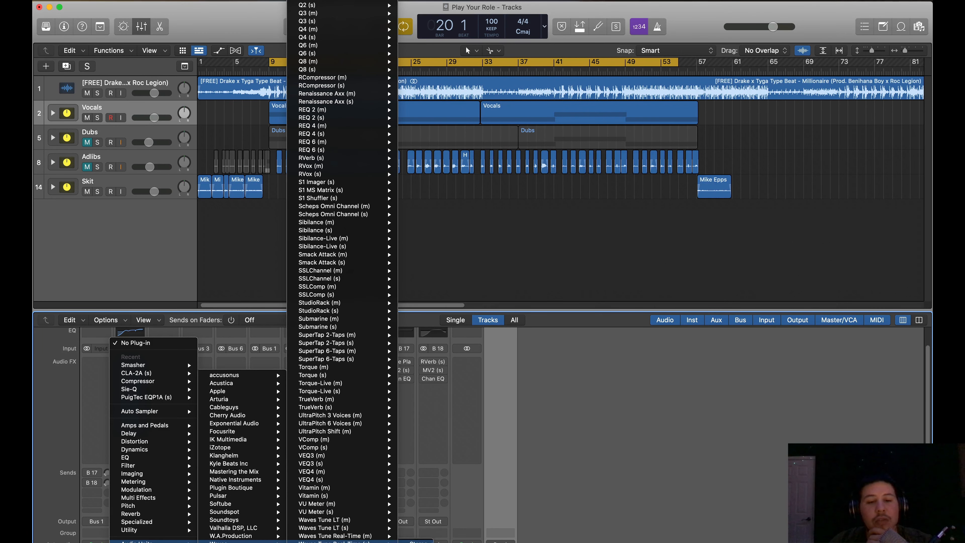
{"action": "left_click", "coordinate": [418, 542]}
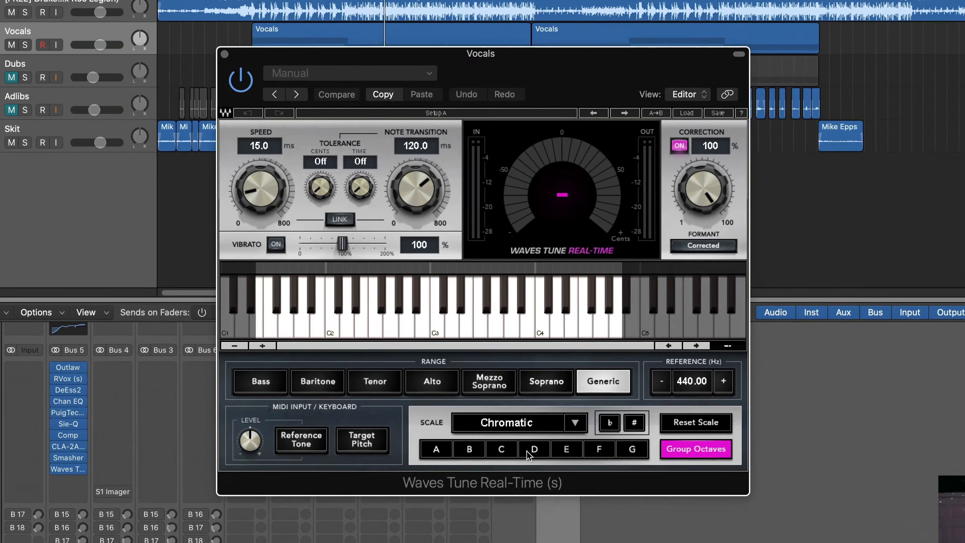
Set the Waves Tune Real-Time scale to C# Major
{"action": "left_click", "coordinate": [502, 450]}
{"action": "left_click", "coordinate": [634, 422]}
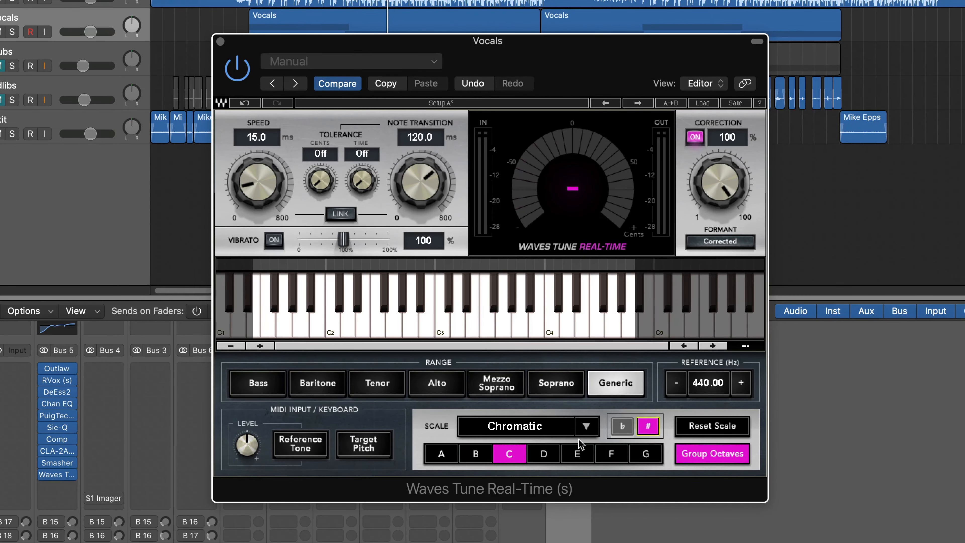
{"action": "left_click", "coordinate": [541, 431]}
Try Speed and Note Transition at 0.1 ms, and during playback raise them to 38.1 ms and 38.0 ms
{"action": "left_click_drag", "start_coordinate": [416, 180], "coordinate": [397, 188]}
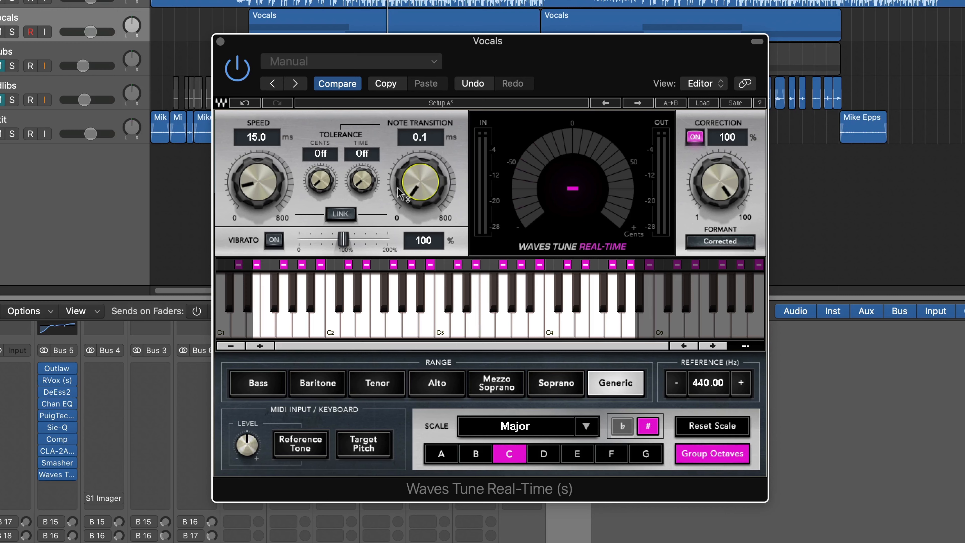
{"action": "left_click_drag", "start_coordinate": [275, 188], "coordinate": [274, 191]}
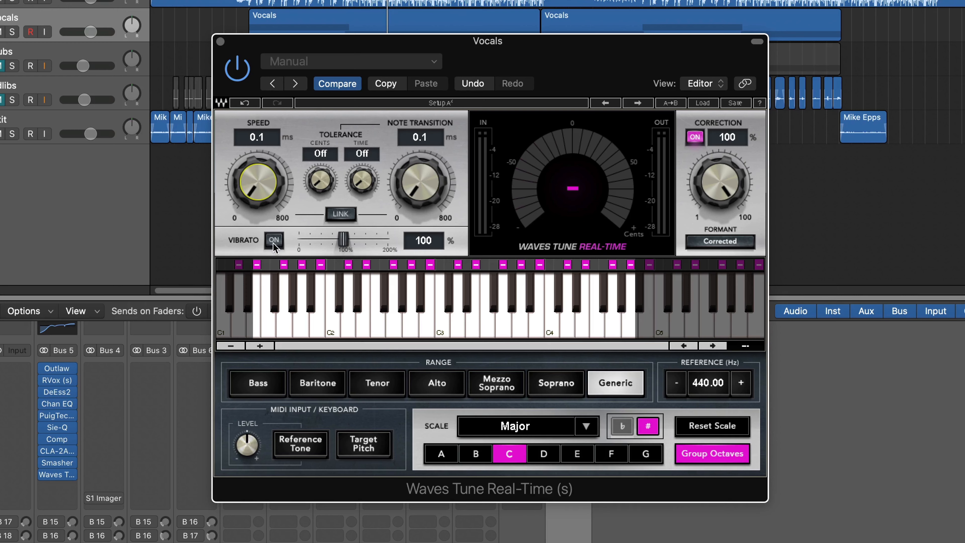
{"action": "key", "text": "space"}
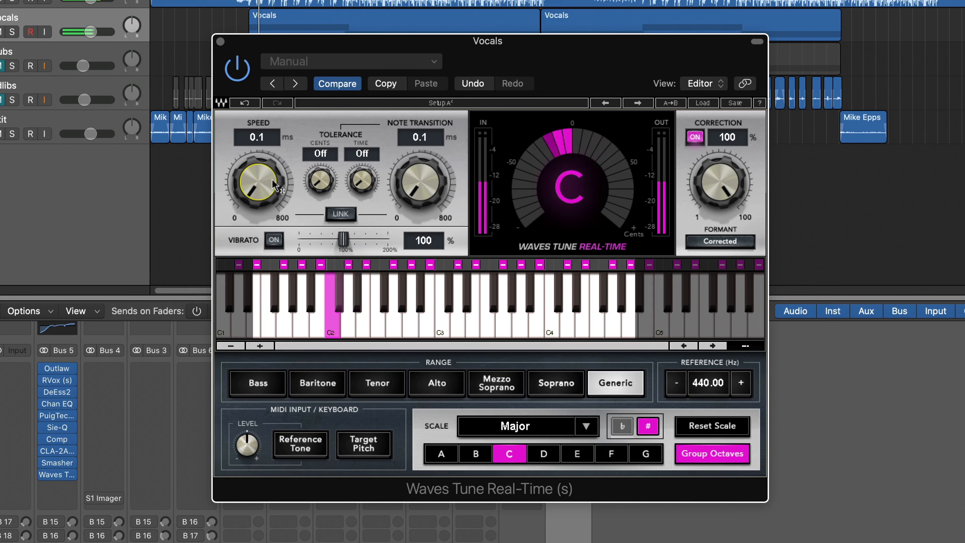
{"action": "left_click_drag", "start_coordinate": [259, 182], "coordinate": [258, 162]}
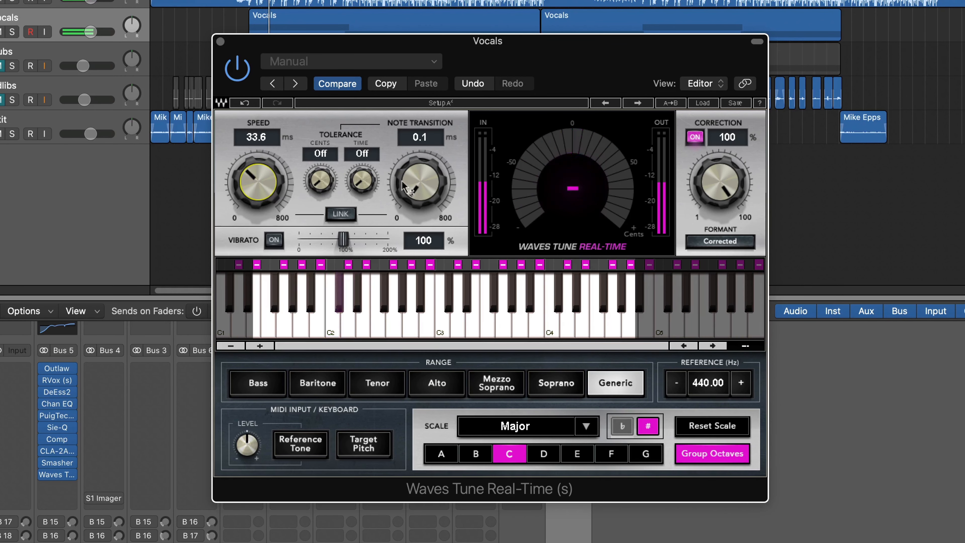
{"action": "left_click_drag", "start_coordinate": [425, 190], "coordinate": [424, 184]}
{"action": "left_click_drag", "start_coordinate": [273, 192], "coordinate": [274, 190]}
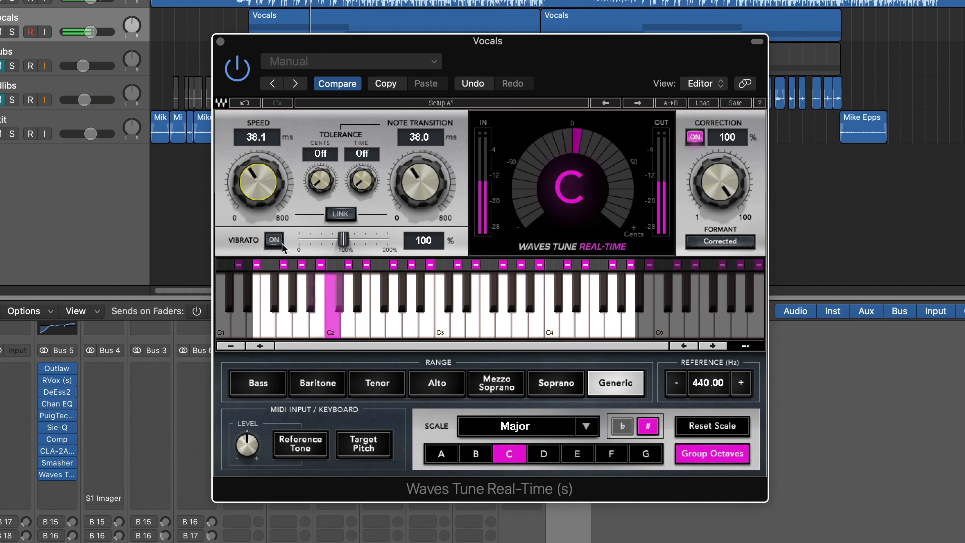
Turn on Vibrato at 109%, and set Note Transition to 41.1 ms, Speed to 40.3 ms and Correction to 90%
{"action": "left_click", "coordinate": [274, 240]}
{"action": "left_click_drag", "start_coordinate": [343, 240], "coordinate": [347, 240]}
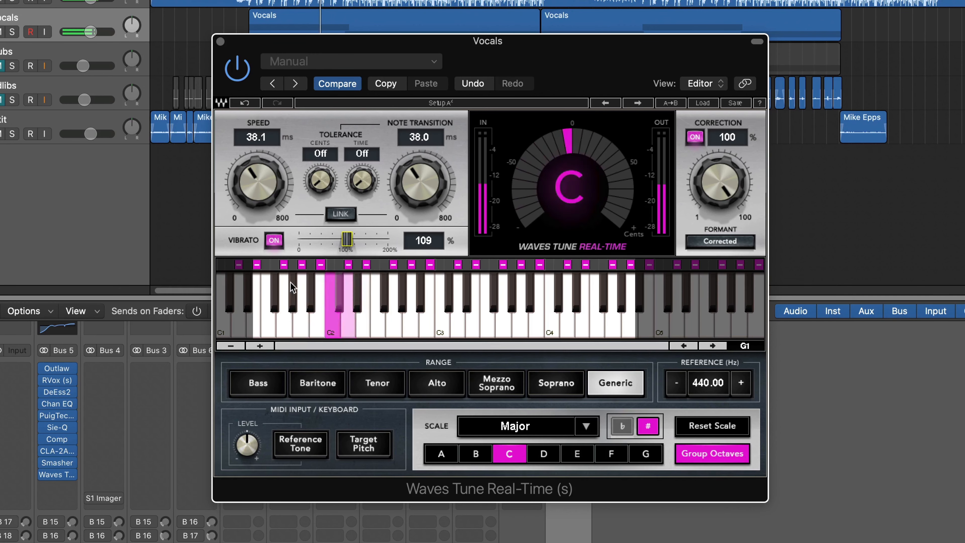
{"action": "left_click_drag", "start_coordinate": [425, 194], "coordinate": [425, 192]}
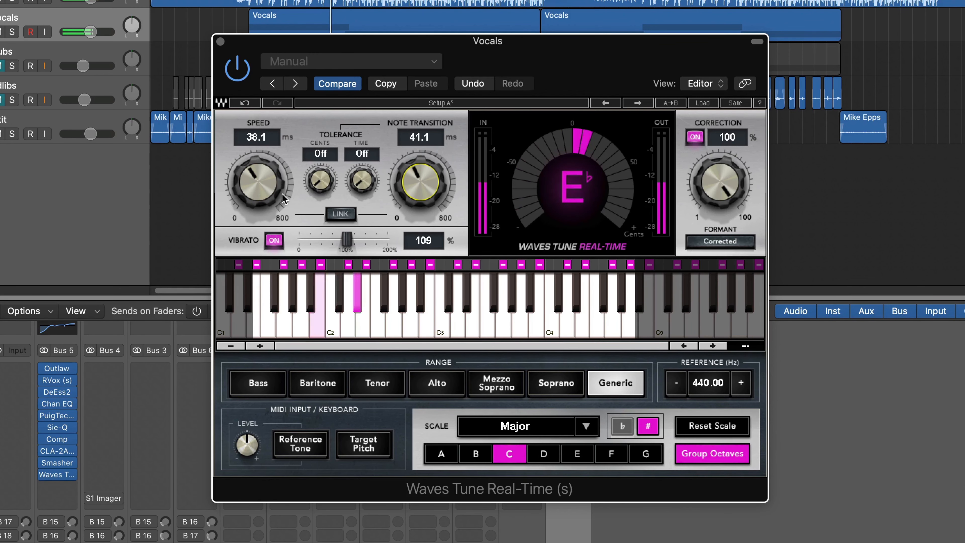
{"action": "left_click_drag", "start_coordinate": [280, 194], "coordinate": [280, 193]}
{"action": "left_click_drag", "start_coordinate": [718, 207], "coordinate": [719, 213]}
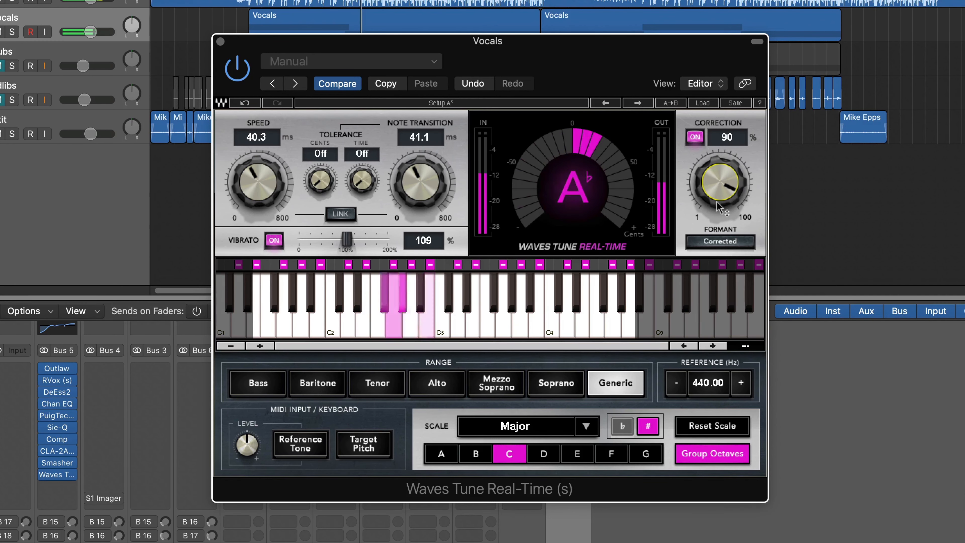
Fine-tune the pitch correction to a Speed of 29.6 ms and a Note Transition of 41.4 ms
{"action": "left_click_drag", "start_coordinate": [437, 190], "coordinate": [437, 187]}
{"action": "left_click_drag", "start_coordinate": [266, 198], "coordinate": [266, 202]}
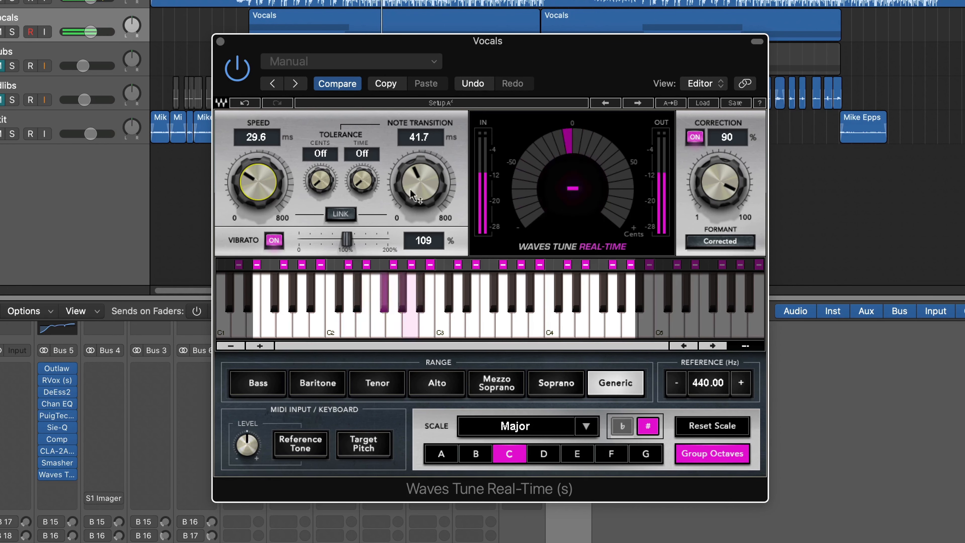
{"action": "left_click_drag", "start_coordinate": [433, 191], "coordinate": [431, 191]}
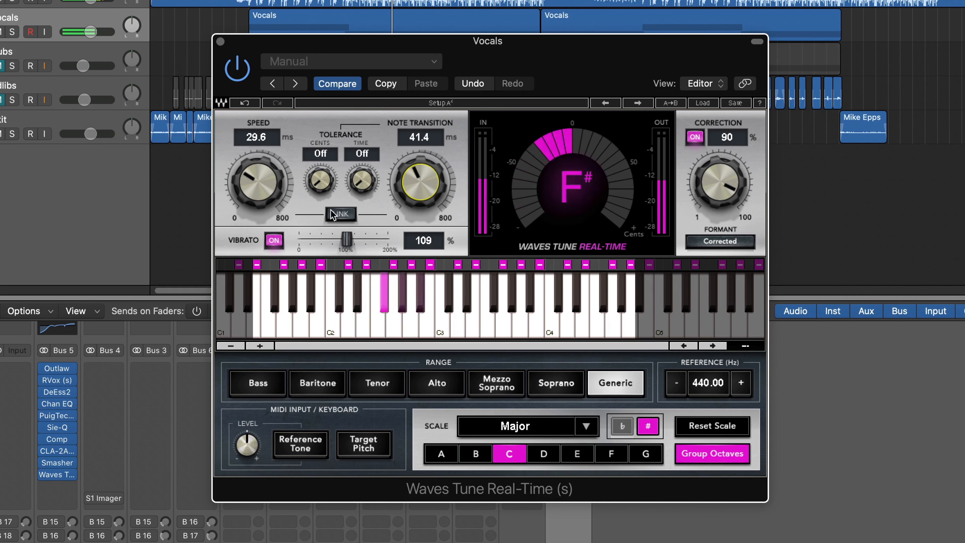
Compare the vocals with Waves Tune Real-Time bypassed and enabled, and close the plug-in
{"action": "left_click", "coordinate": [238, 73]}
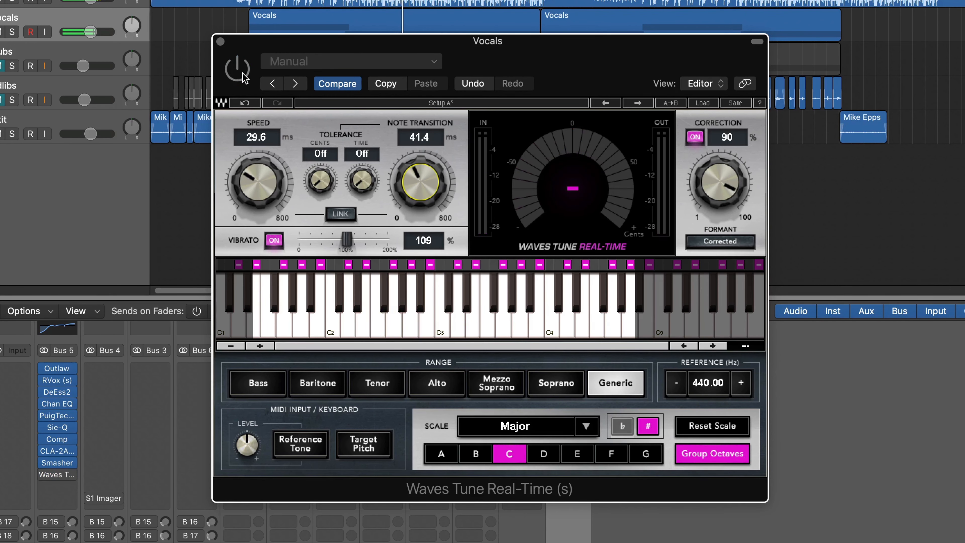
{"action": "left_click", "coordinate": [242, 74]}
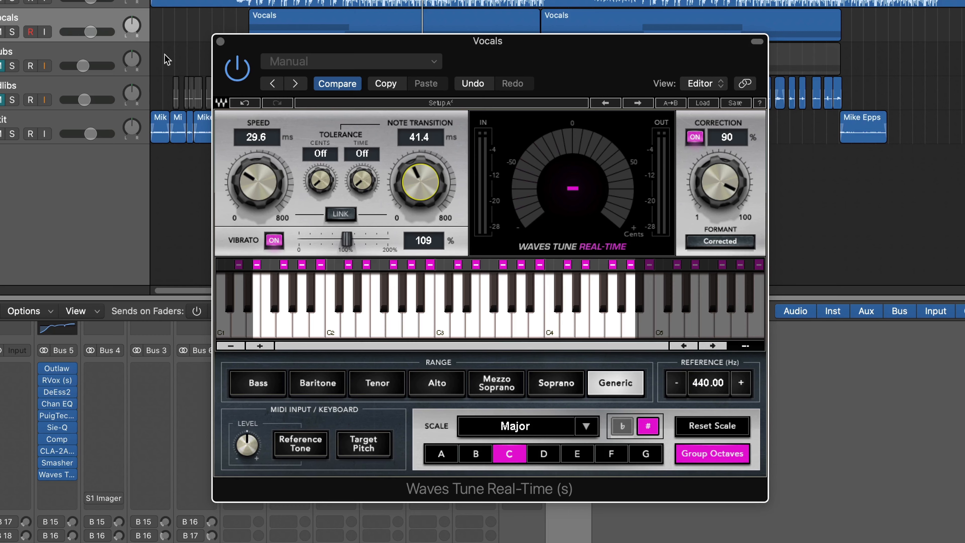
{"action": "left_click", "coordinate": [221, 41]}
Insert the stereo Waves Sibilance (s) plug-in in the next free effect slot of the Vocals channel
{"action": "left_click", "coordinate": [70, 495]}
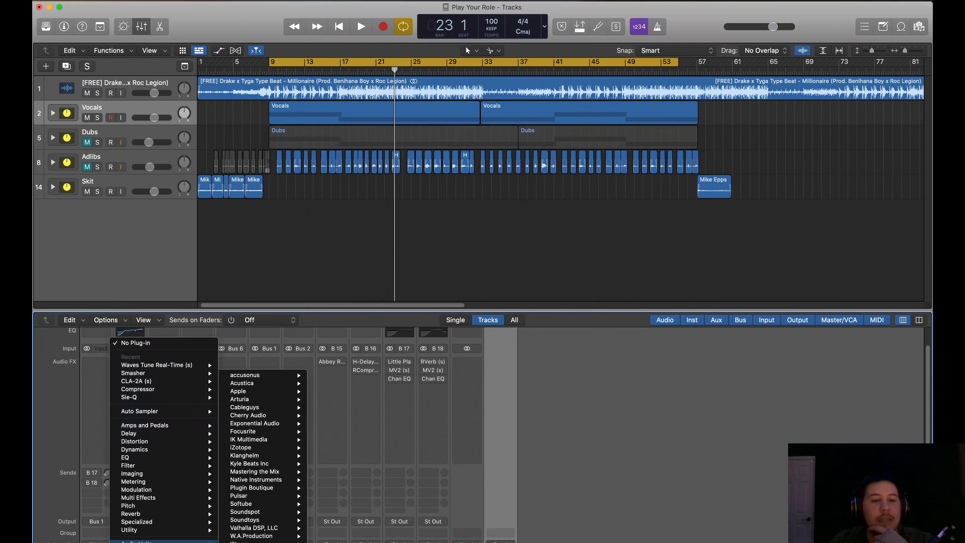
{"action": "scroll", "coordinate": [383, 301], "scroll_direction": "down", "scroll_amount": 10}
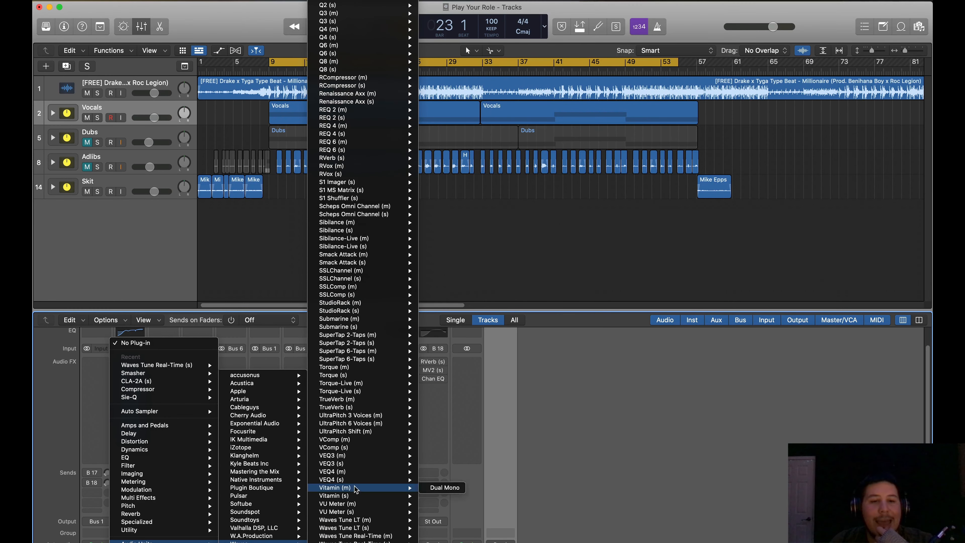
{"action": "mouse_move", "coordinate": [359, 376]}
{"action": "mouse_move", "coordinate": [354, 232]}
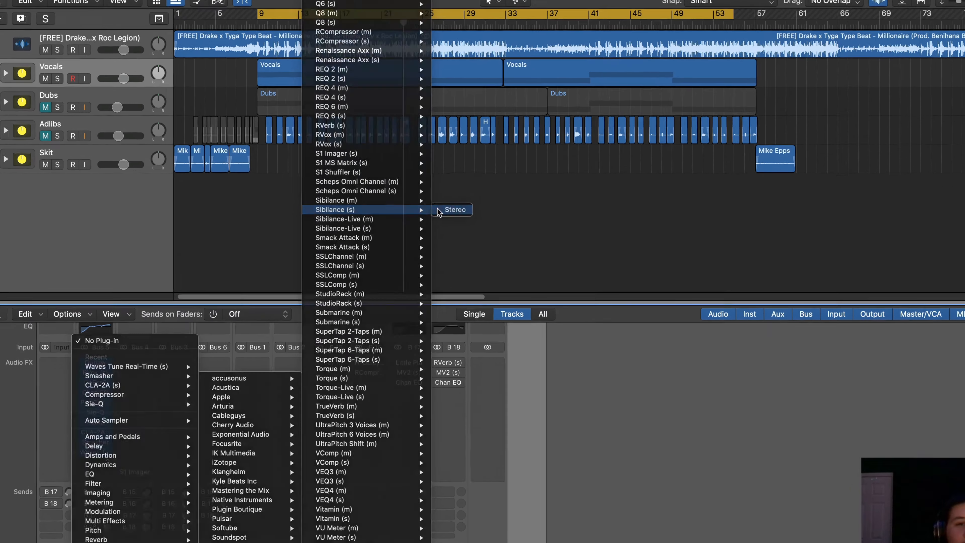
{"action": "left_click", "coordinate": [433, 230]}
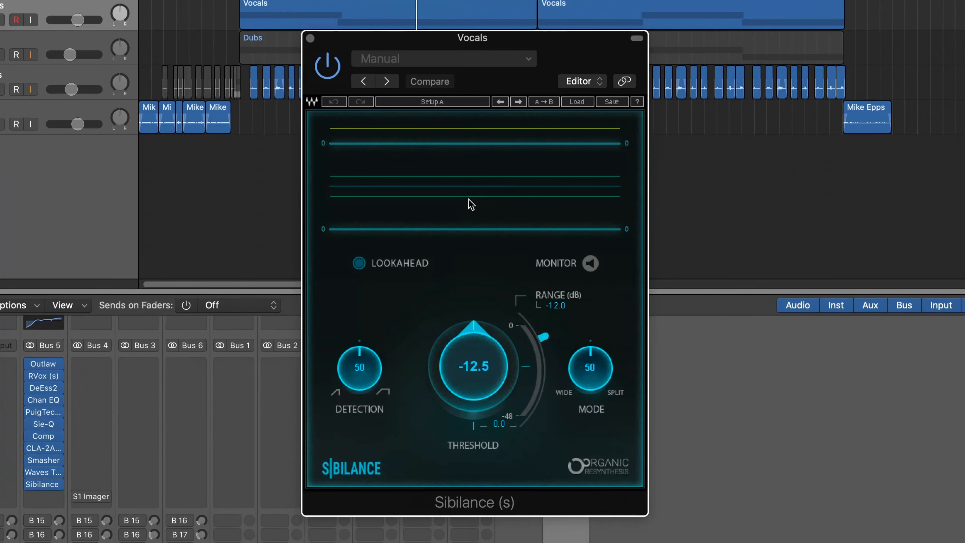
{"action": "left_click_drag", "start_coordinate": [593, 45], "coordinate": [592, 82]}
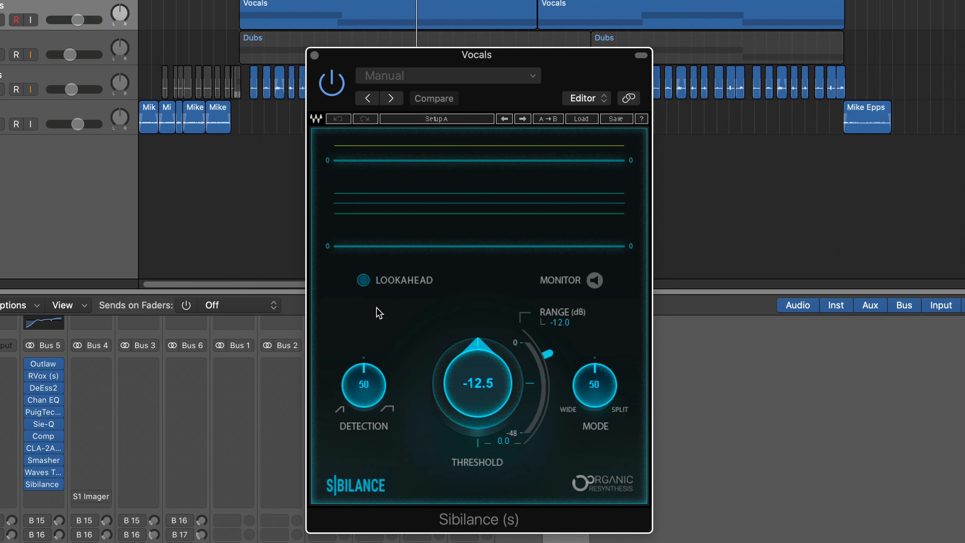
Turn on Lookahead in Sibilance and, during playback, set Threshold to -17.0, Mode to 66, Detection to 64 and Range to -31.5 dB
{"action": "left_click", "coordinate": [363, 281]}
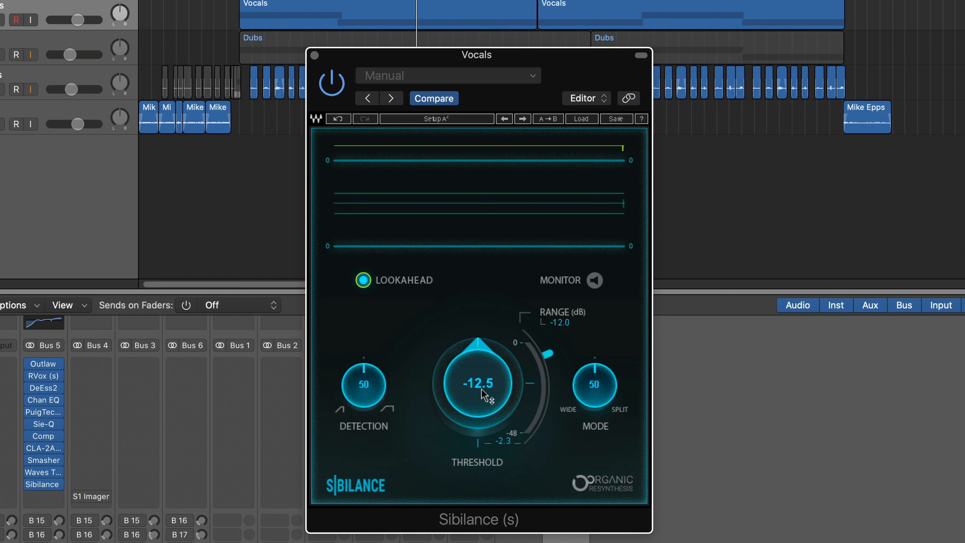
{"action": "key", "text": "space"}
{"action": "left_click_drag", "start_coordinate": [482, 389], "coordinate": [483, 386]}
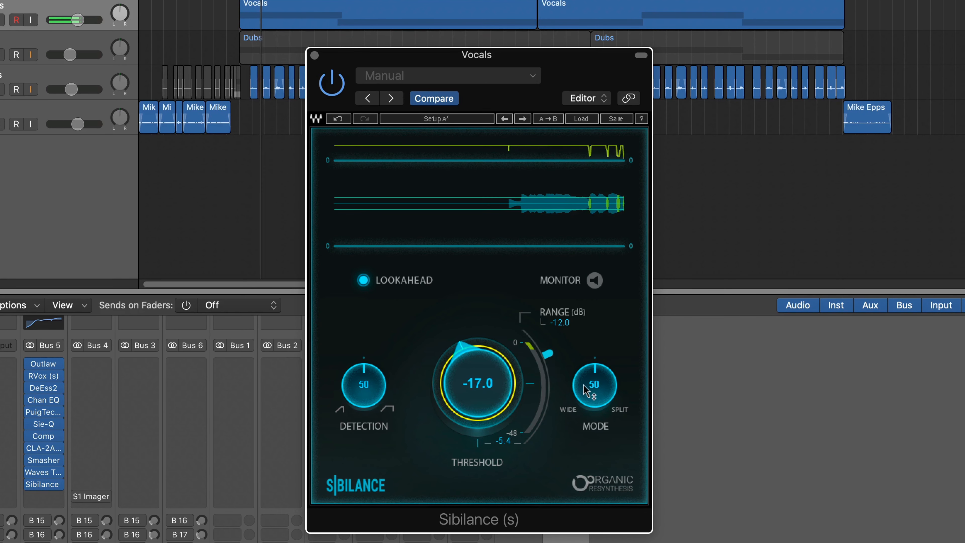
{"action": "left_click_drag", "start_coordinate": [587, 392], "coordinate": [588, 387]}
{"action": "left_click_drag", "start_coordinate": [390, 399], "coordinate": [386, 400]}
{"action": "left_click_drag", "start_coordinate": [548, 354], "coordinate": [552, 395]}
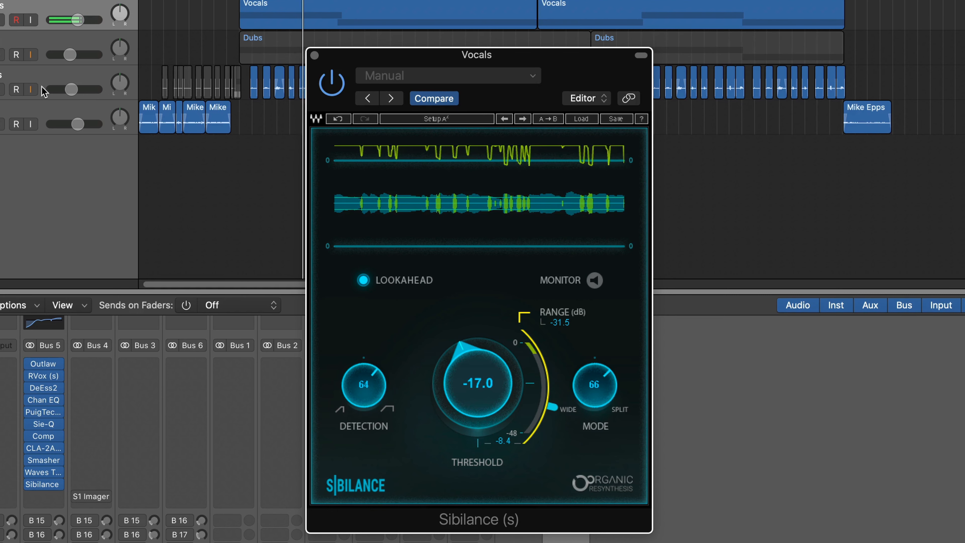
Solo the Vocals to check the de-essing with Sibilance's Monitor on, close the plug-in and clear the solo
{"action": "left_click", "coordinate": [1, 20]}
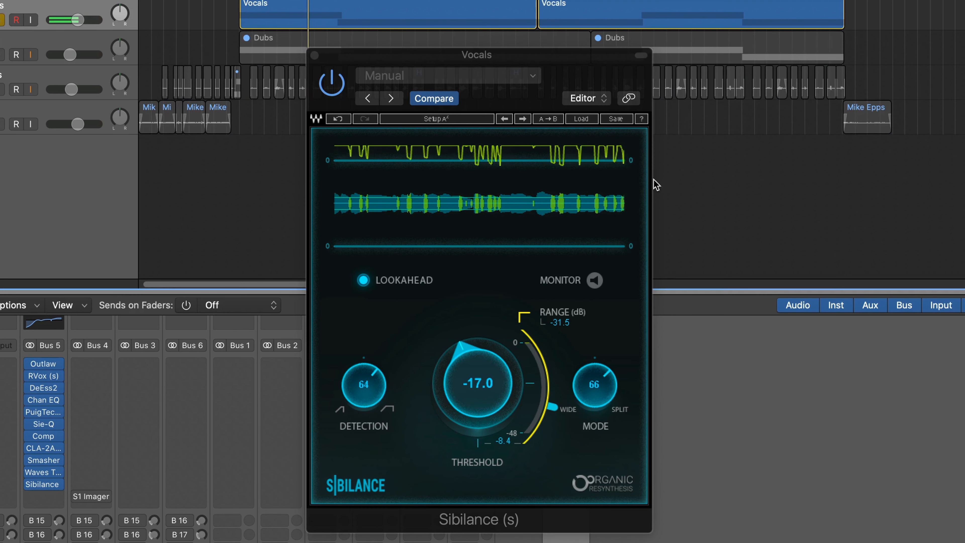
{"action": "left_click", "coordinate": [593, 285]}
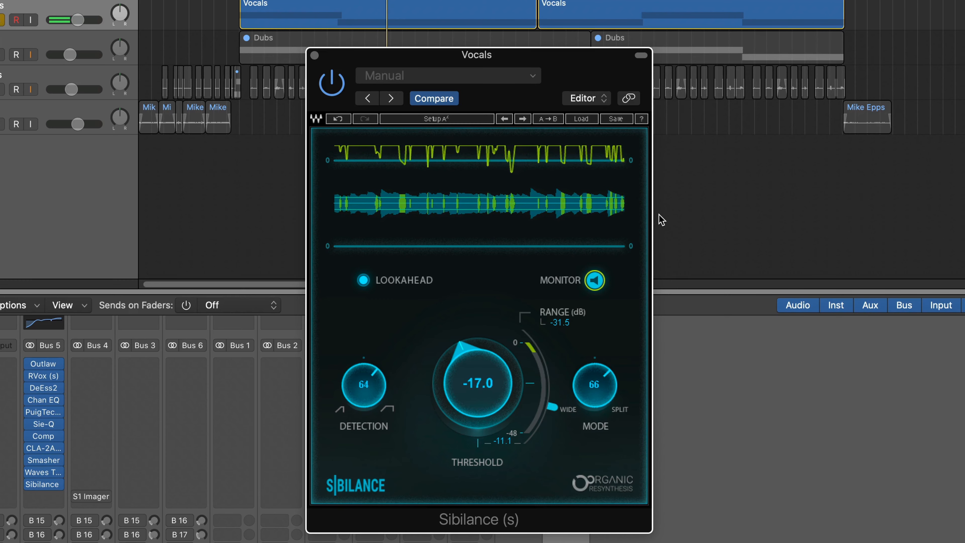
{"action": "left_click", "coordinate": [315, 55]}
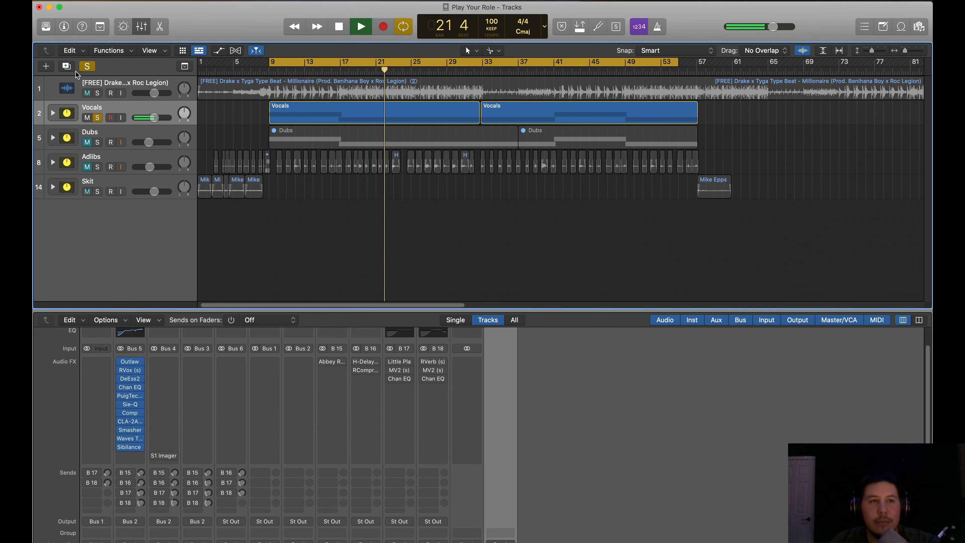
{"action": "left_click", "coordinate": [87, 66]}
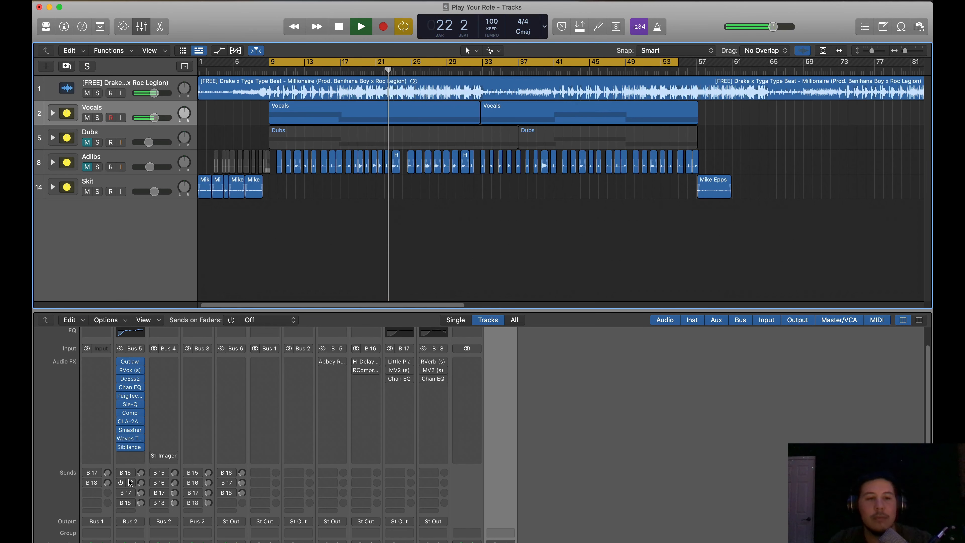
Insert the stereo Waves S1 Imager (s) after Sibilance on the Vocals channel
{"action": "left_click", "coordinate": [136, 455]}
{"action": "scroll", "coordinate": [140, 494], "scroll_direction": "down", "scroll_amount": 5}
{"action": "mouse_move", "coordinate": [153, 540]}
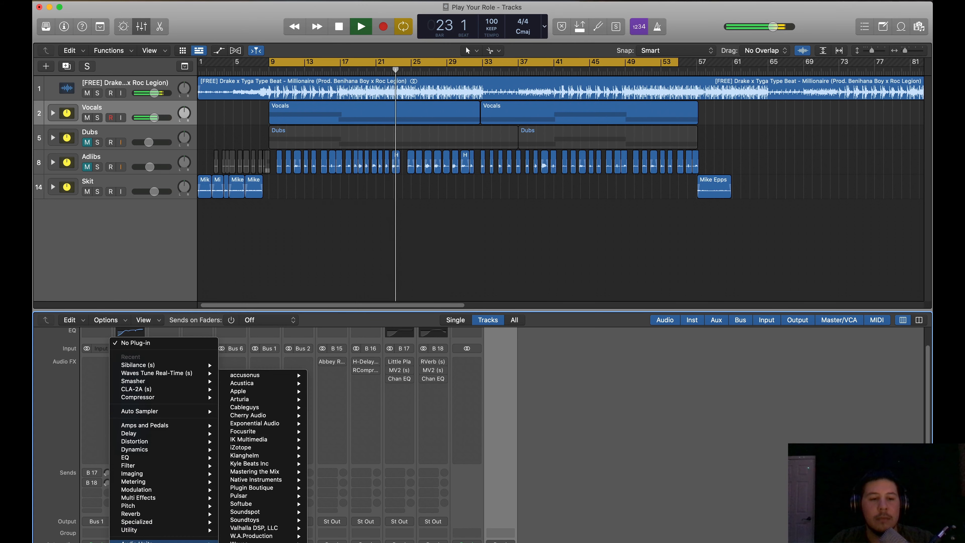
{"action": "mouse_move", "coordinate": [243, 542]}
{"action": "scroll", "coordinate": [336, 466], "scroll_direction": "down", "scroll_amount": 15}
{"action": "scroll", "coordinate": [336, 464], "scroll_direction": "down", "scroll_amount": 3}
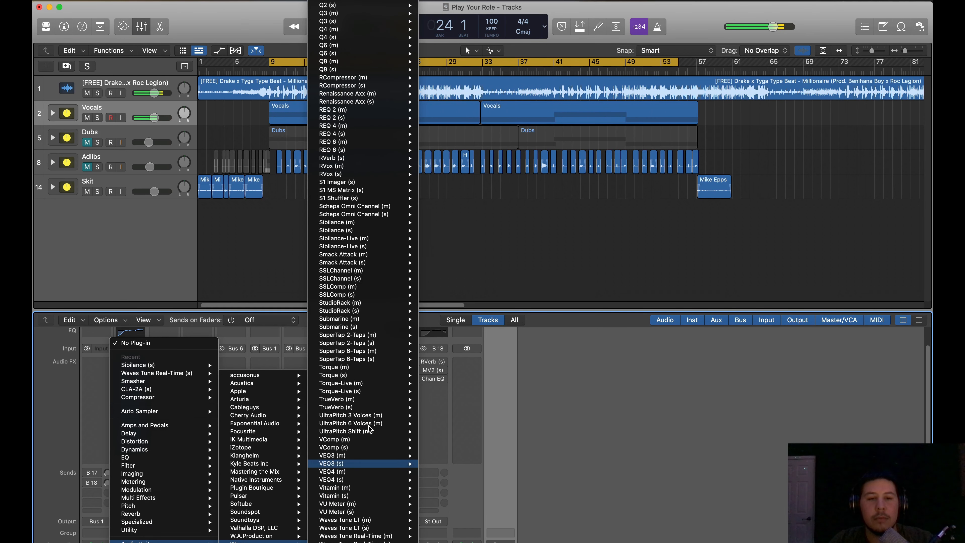
{"action": "mouse_move", "coordinate": [402, 182]}
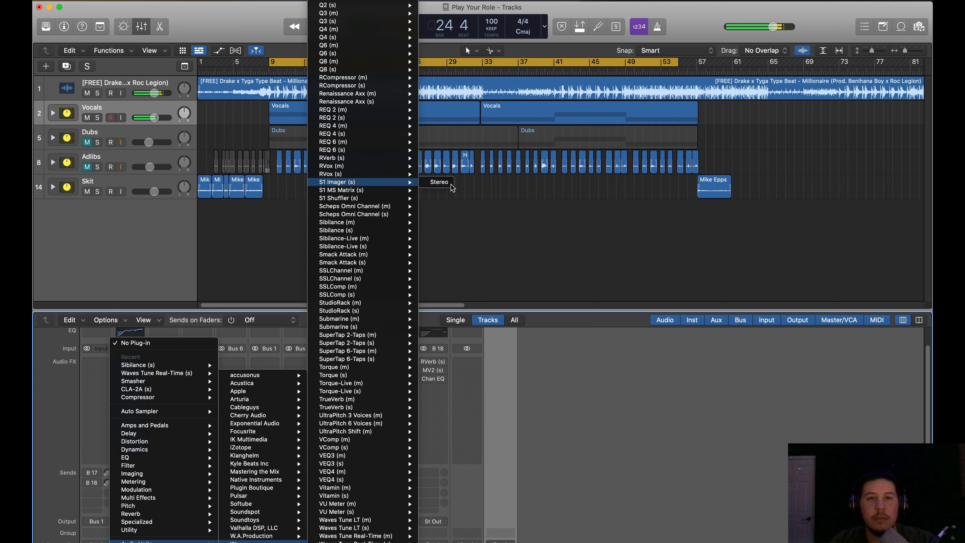
{"action": "left_click", "coordinate": [437, 186]}
Widen the vocals with an S1 Imager Width of 1.10, stop playback and close the plug-in
{"action": "left_click_drag", "start_coordinate": [353, 260], "coordinate": [353, 258]}
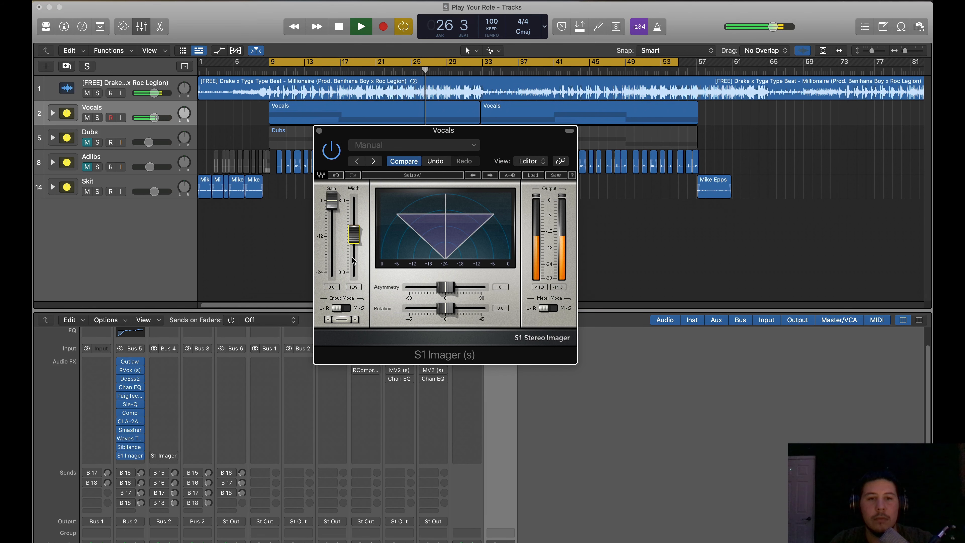
{"action": "key", "text": "space"}
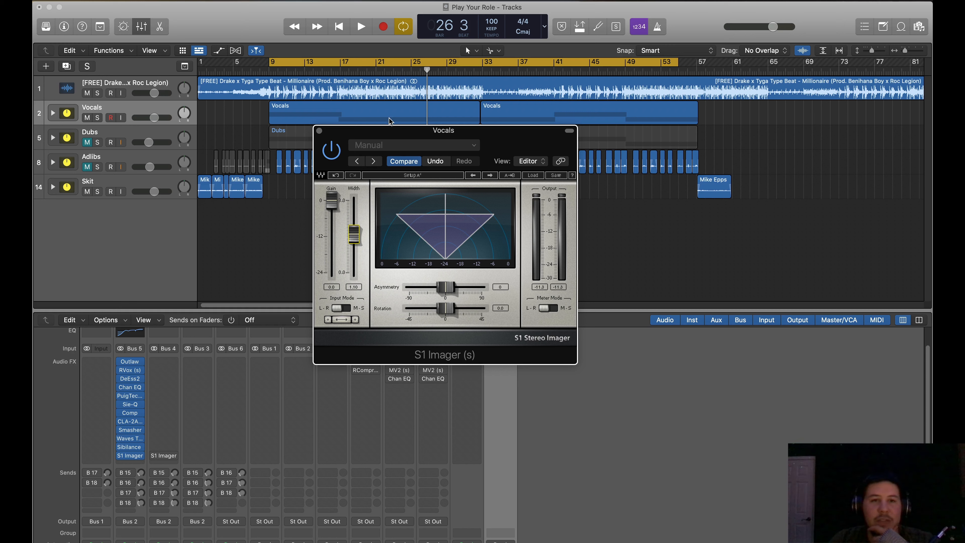
{"action": "left_click", "coordinate": [319, 131]}
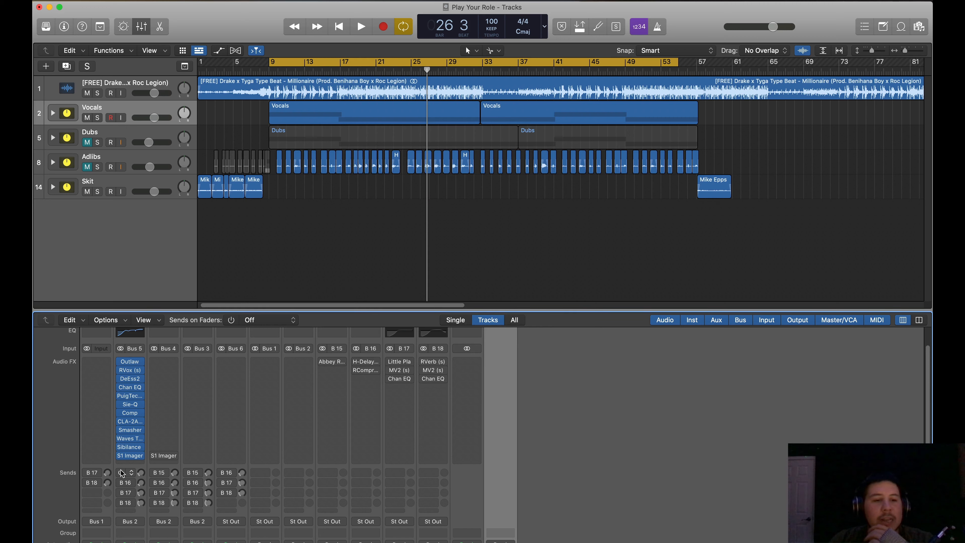
Activate the Vocals sends to buses 15 to 18 and switch on the effects on the four matching bus channels
{"action": "left_click_drag", "start_coordinate": [121, 471], "coordinate": [125, 538]}
{"action": "left_click", "coordinate": [139, 475], "text": "shift"}
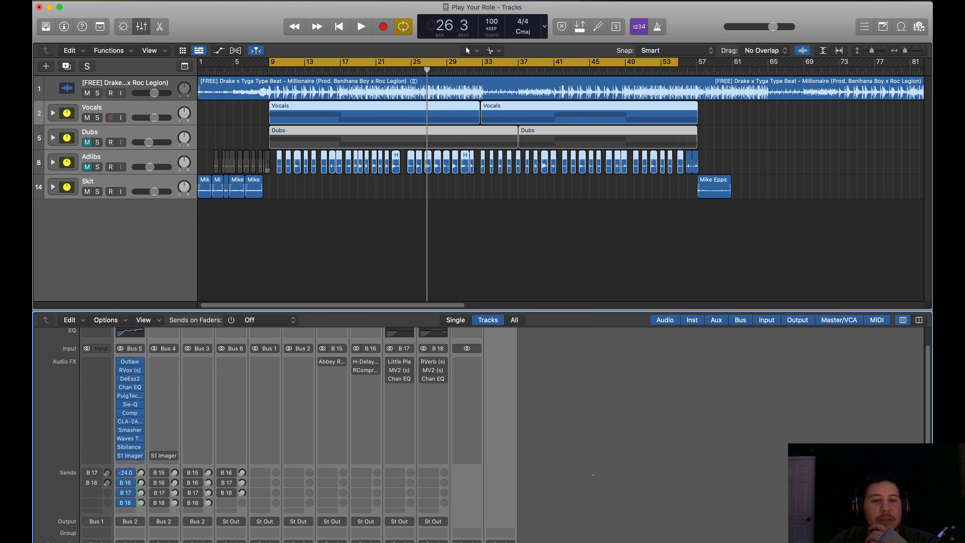
{"action": "scroll", "coordinate": [330, 365], "scroll_direction": "down", "scroll_amount": 2}
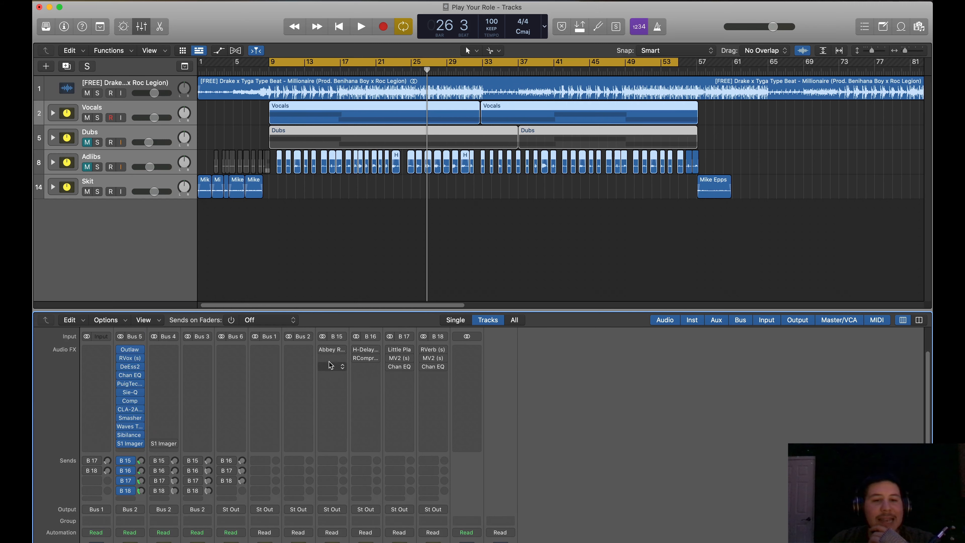
{"action": "left_click", "coordinate": [323, 349]}
{"action": "left_click", "coordinate": [356, 349]}
{"action": "left_click", "coordinate": [357, 358]}
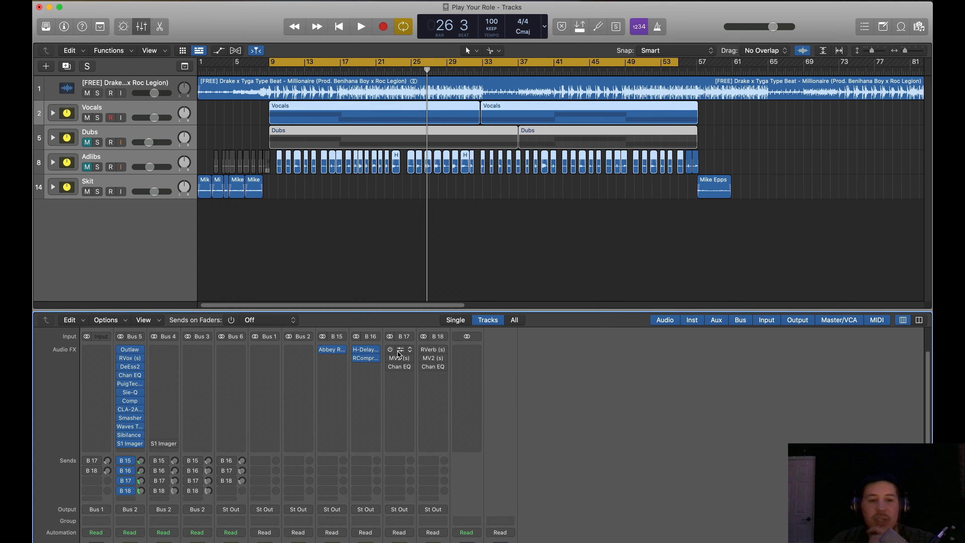
{"action": "left_click", "coordinate": [331, 350]}
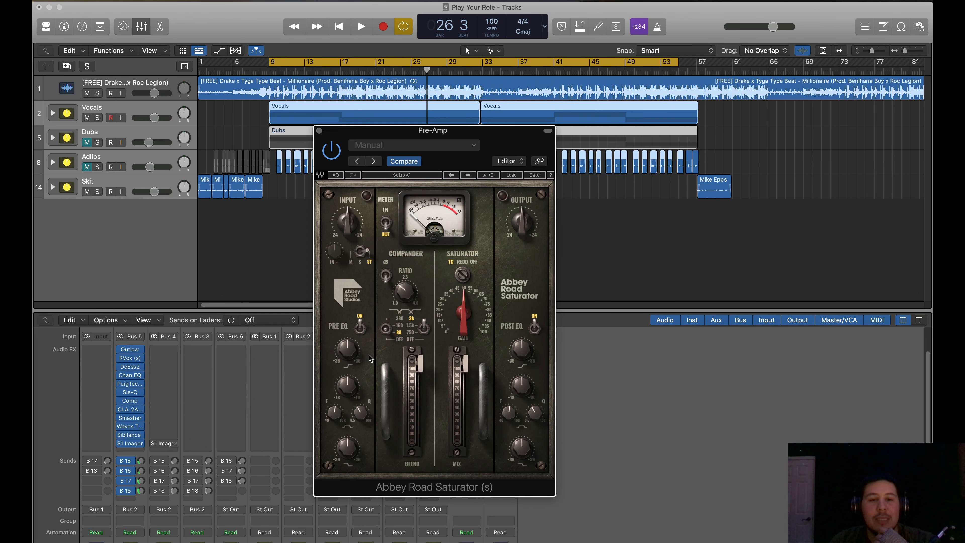
{"action": "left_click_drag", "start_coordinate": [476, 145], "coordinate": [247, 76]}
{"action": "left_click_drag", "start_coordinate": [390, 349], "coordinate": [390, 389]}
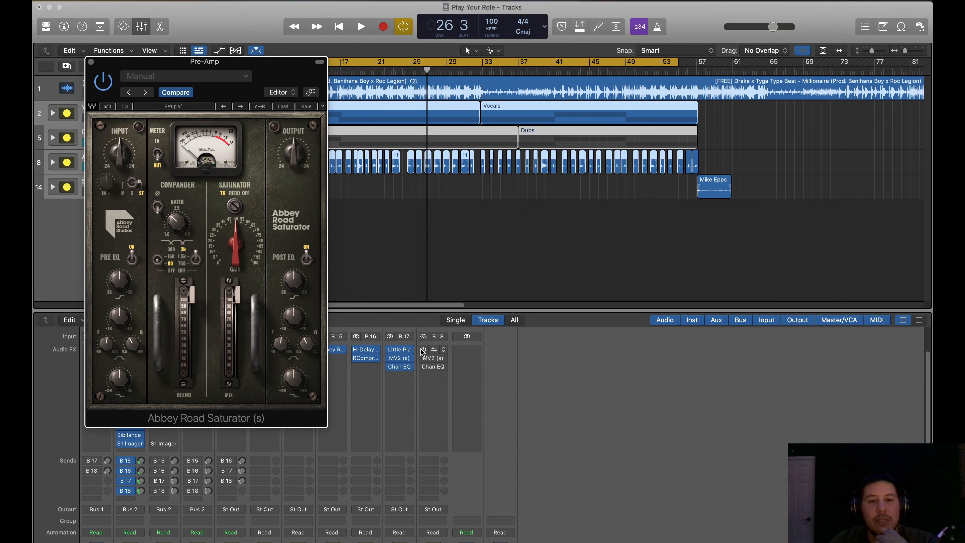
{"action": "left_click", "coordinate": [442, 349]}
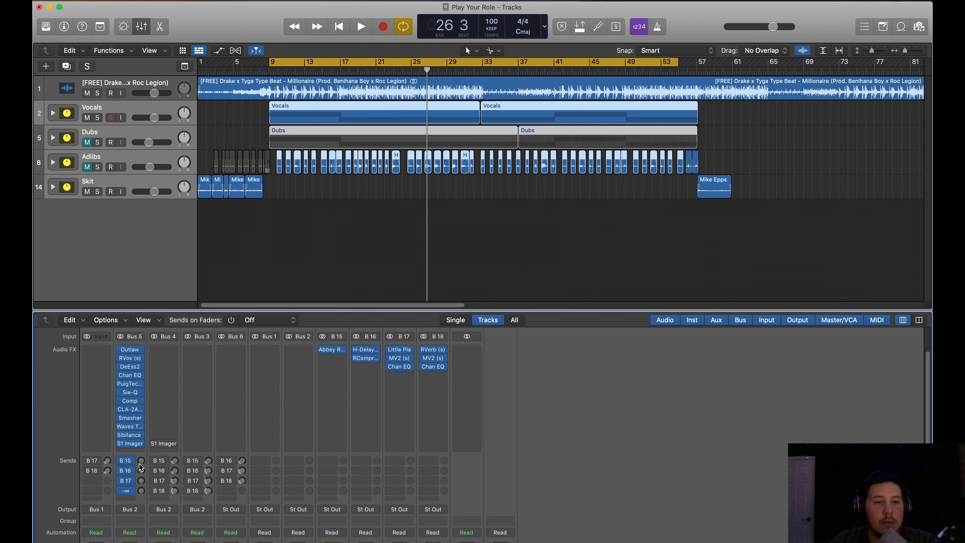
Play the song and raise the Vocals send to bus 15 to about -18.7 dB
{"action": "key", "text": "space"}
{"action": "left_click_drag", "start_coordinate": [141, 459], "coordinate": [141, 441]}
Load the Vocal Enhance factory preset in the Abbey Road Saturator on bus 15, listen to it, close the plug-in and stop playback
{"action": "left_click", "coordinate": [332, 350]}
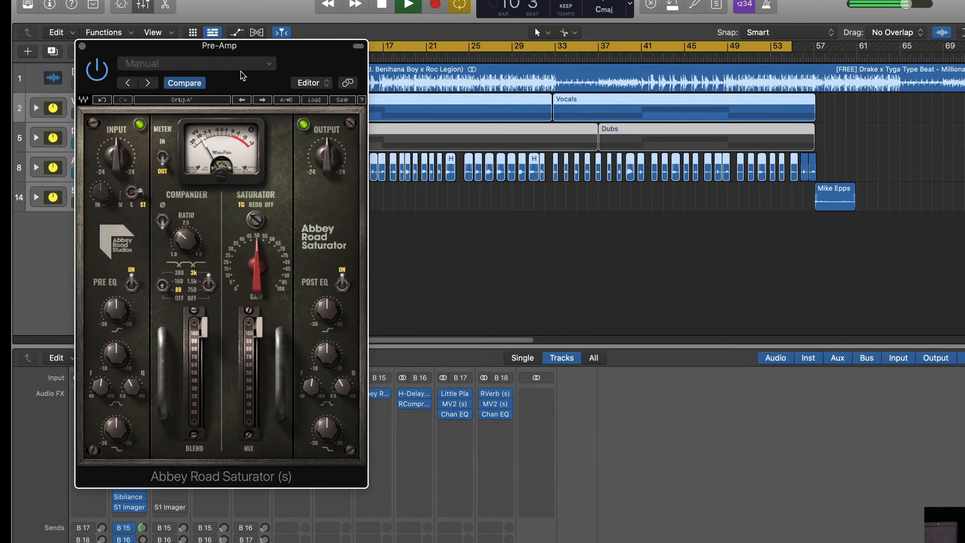
{"action": "left_click", "coordinate": [240, 68]}
{"action": "mouse_move", "coordinate": [255, 302]}
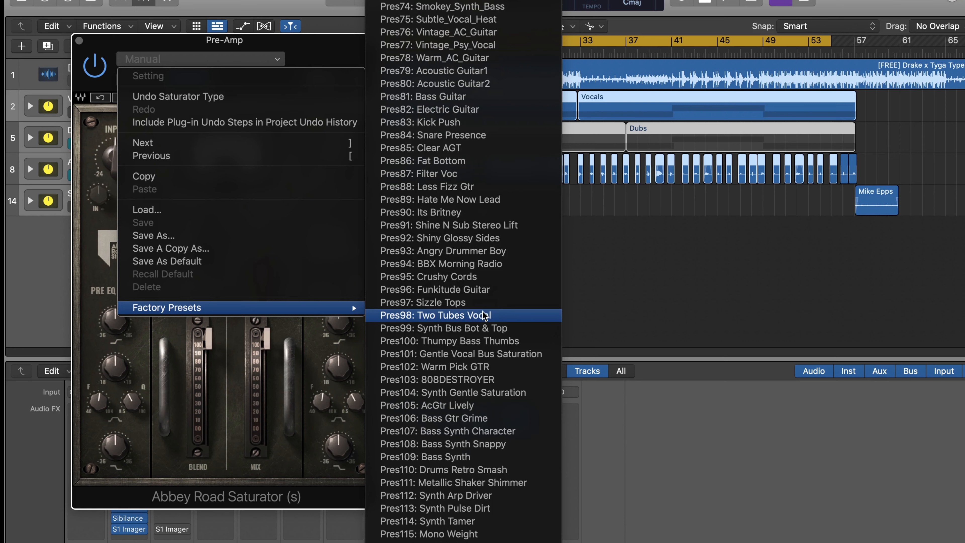
{"action": "scroll", "coordinate": [485, 316], "scroll_direction": "down", "scroll_amount": 5}
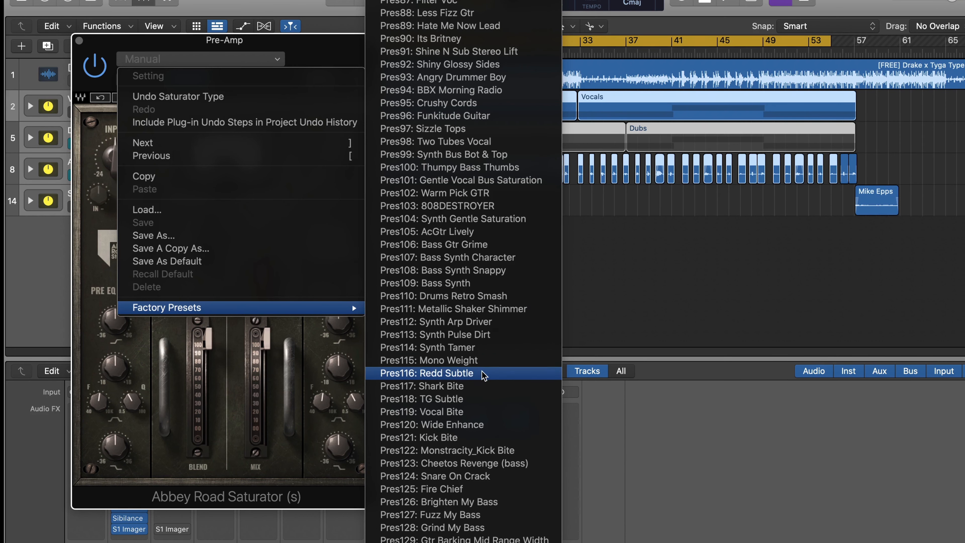
{"action": "scroll", "coordinate": [483, 375], "scroll_direction": "up", "scroll_amount": 20}
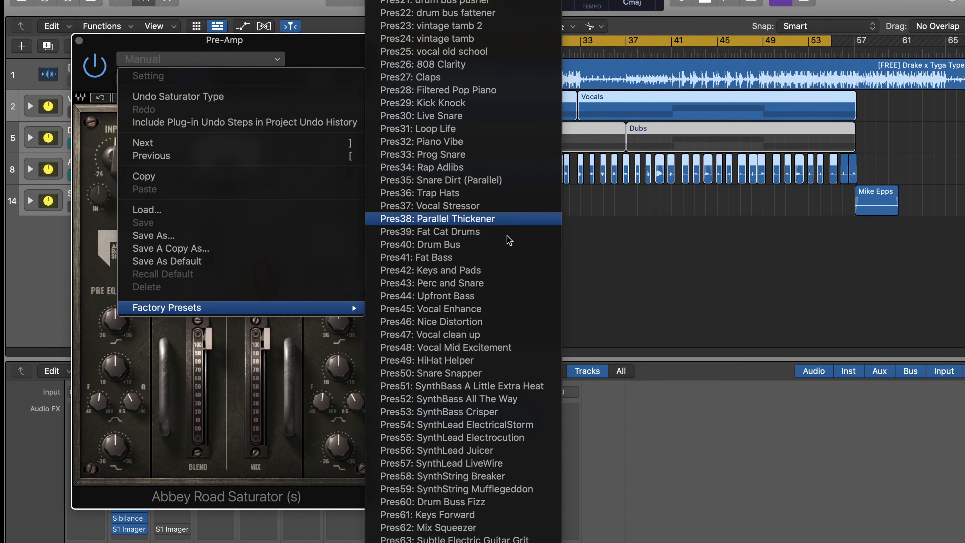
{"action": "left_click", "coordinate": [509, 309]}
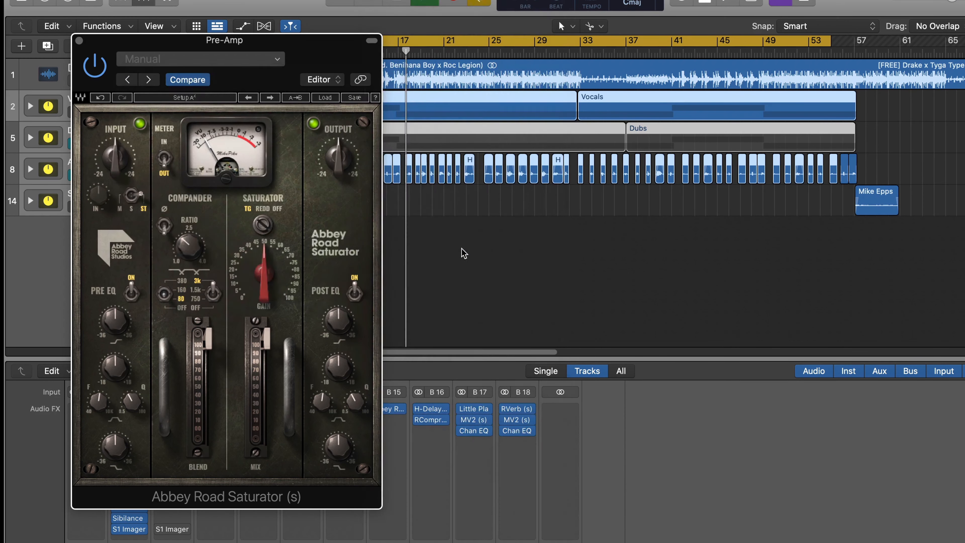
{"action": "left_click_drag", "start_coordinate": [333, 59], "coordinate": [608, 38]}
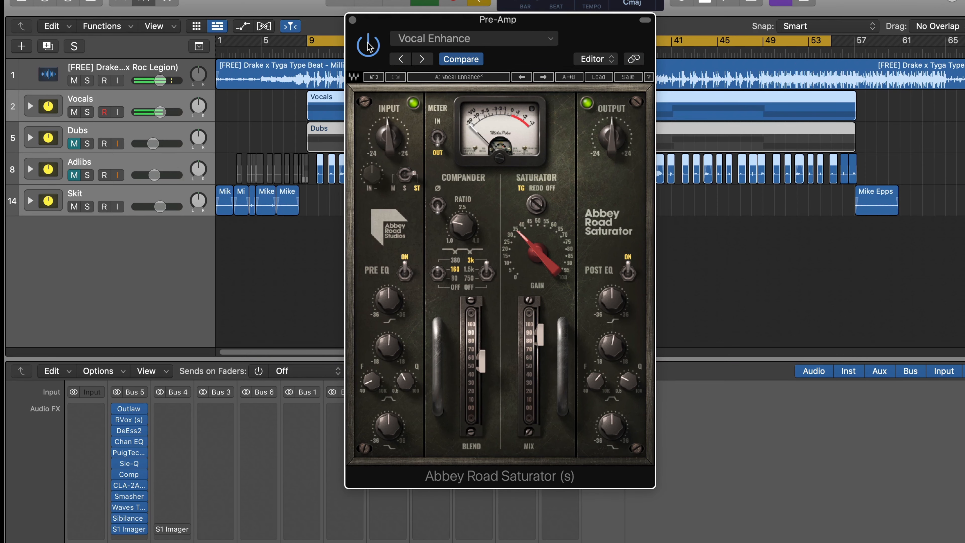
{"action": "left_click", "coordinate": [353, 20]}
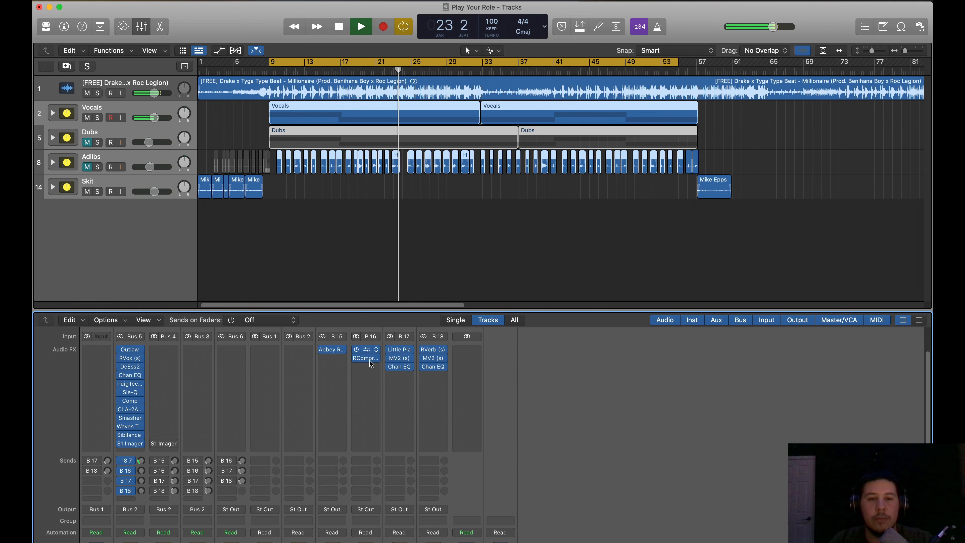
{"action": "key", "text": "space"}
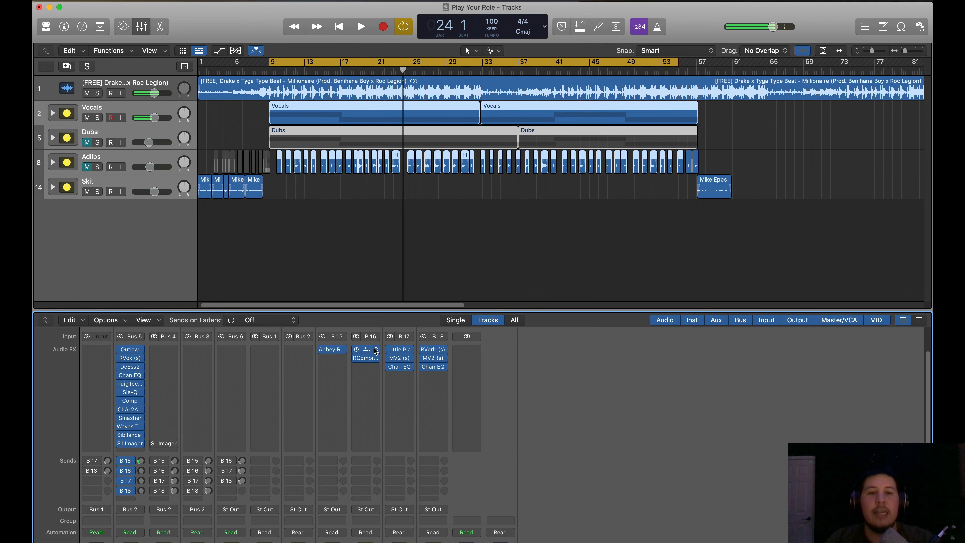
Open H-Delay and RCompressor on the bus 16 delay channel and arrange their windows side by side to examine the settings
{"action": "left_click", "coordinate": [367, 352]}
{"action": "left_click_drag", "start_coordinate": [543, 140], "coordinate": [601, 76]}
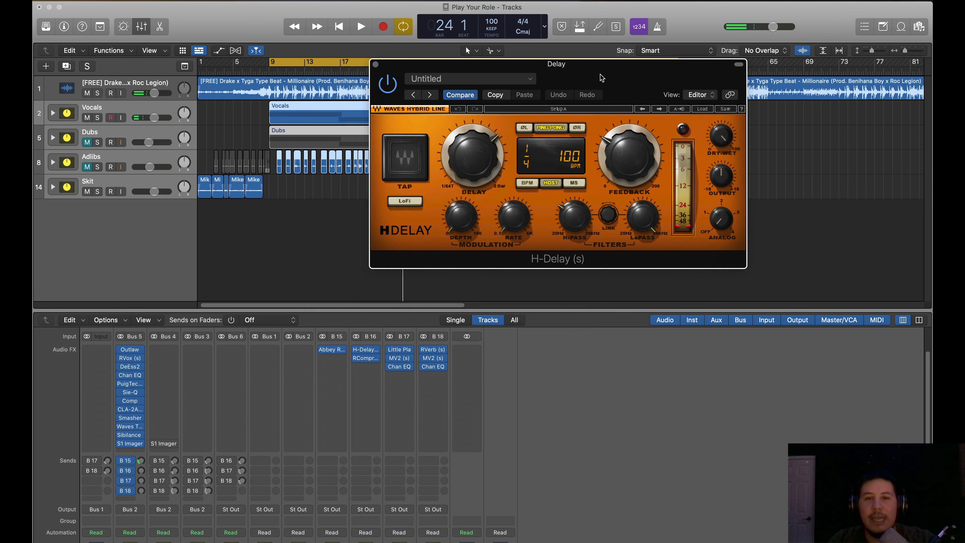
{"action": "left_click", "coordinate": [367, 358]}
{"action": "left_click_drag", "start_coordinate": [458, 132], "coordinate": [871, 63]}
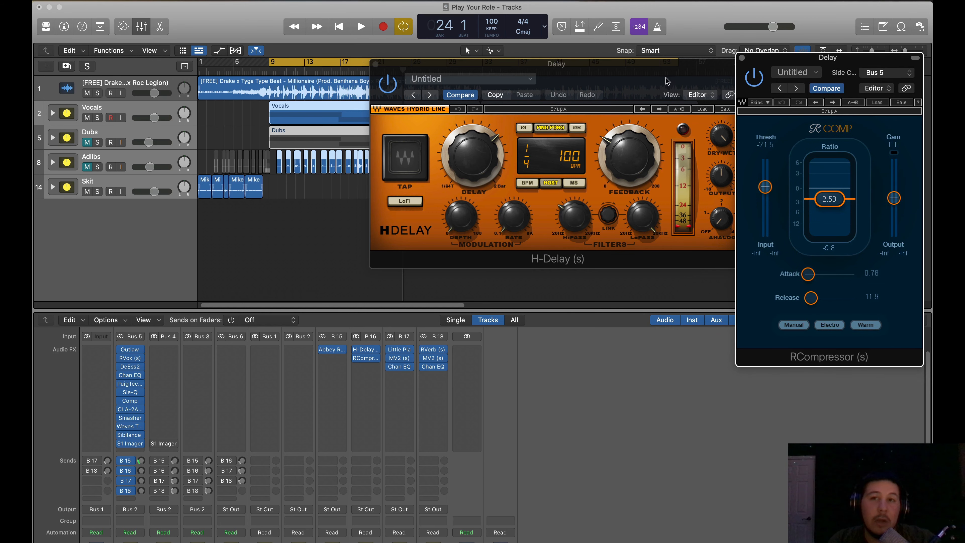
{"action": "left_click_drag", "start_coordinate": [667, 81], "coordinate": [606, 82]}
{"action": "key", "text": "space"}
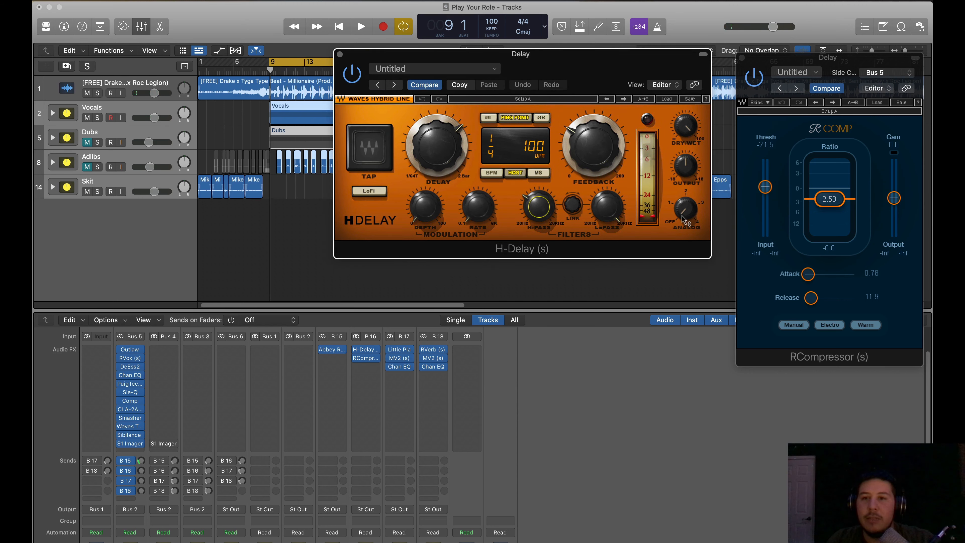
Arrange the RCompressor and H-Delay windows side by side and play the song to hear the delay on the vocals
{"action": "left_click_drag", "start_coordinate": [832, 74], "coordinate": [809, 81]}
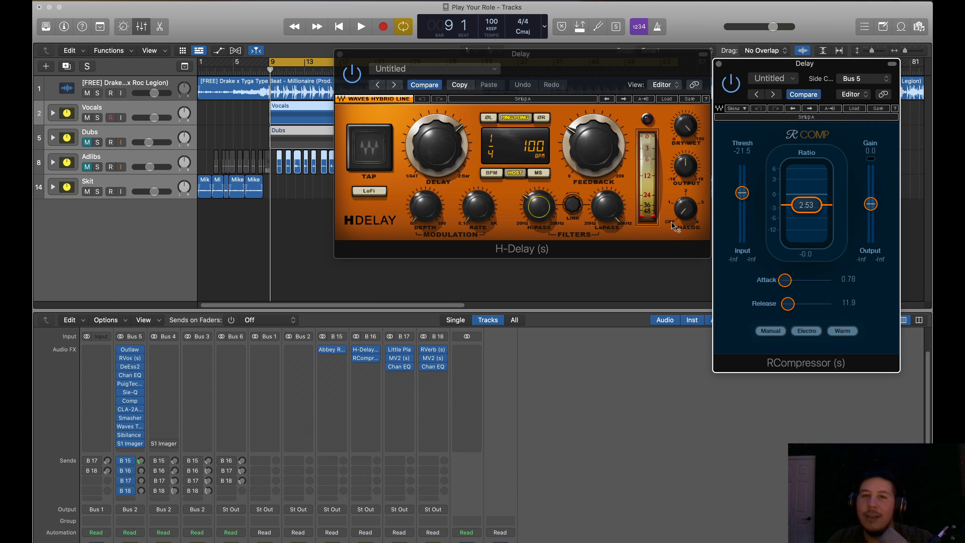
{"action": "left_click_drag", "start_coordinate": [610, 73], "coordinate": [610, 75]}
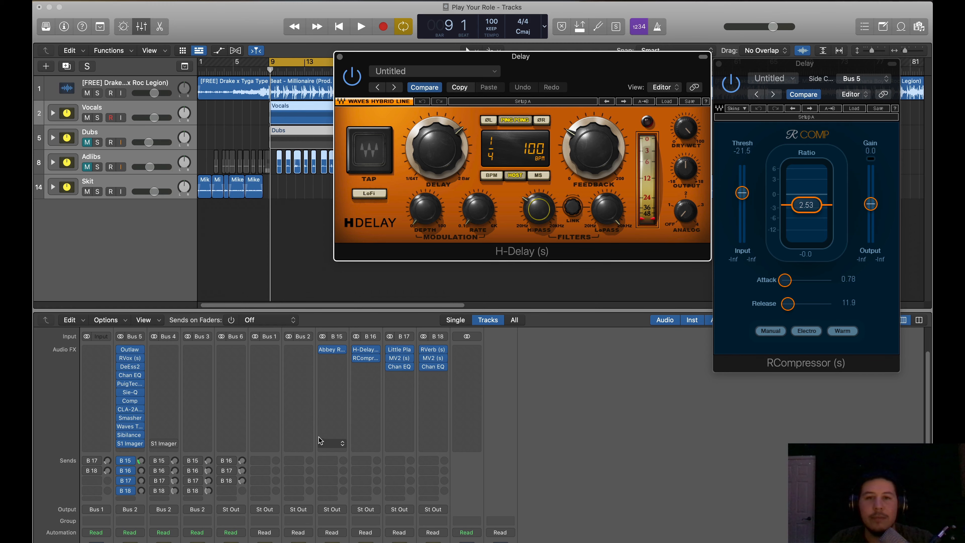
{"action": "key", "text": "space"}
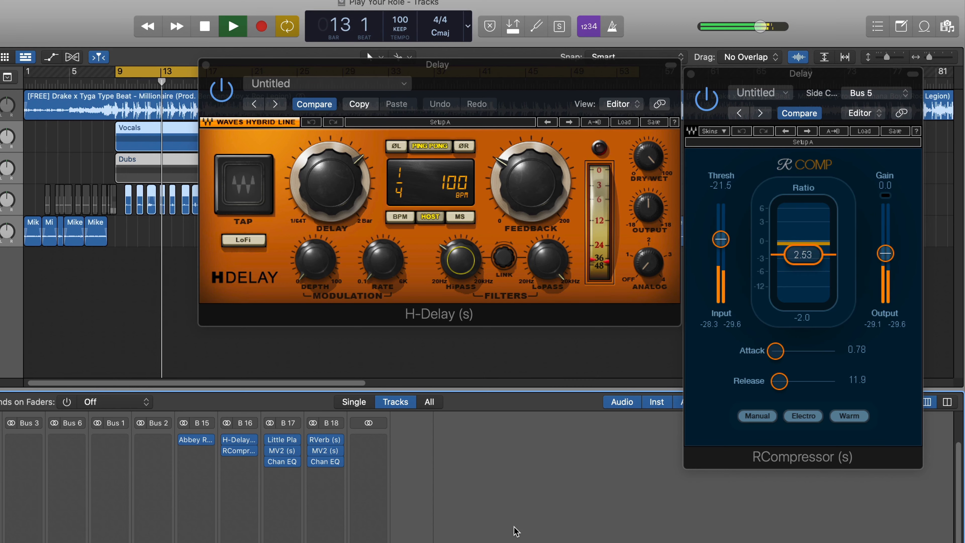
{"action": "key", "text": "space"}
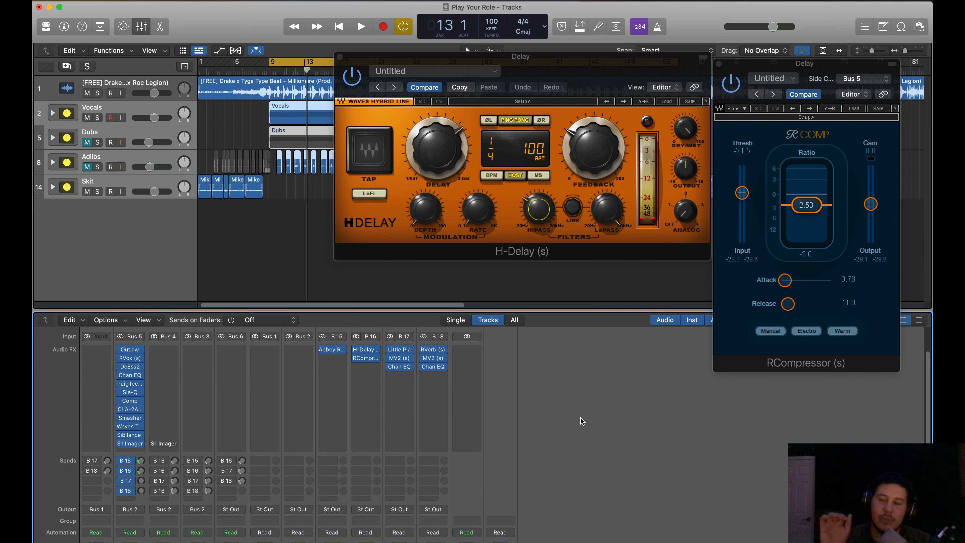
During playback, clear the third Vocals send and reassign it to Bus 17 → Reverb, stopping playback when done
{"action": "key", "text": "space"}
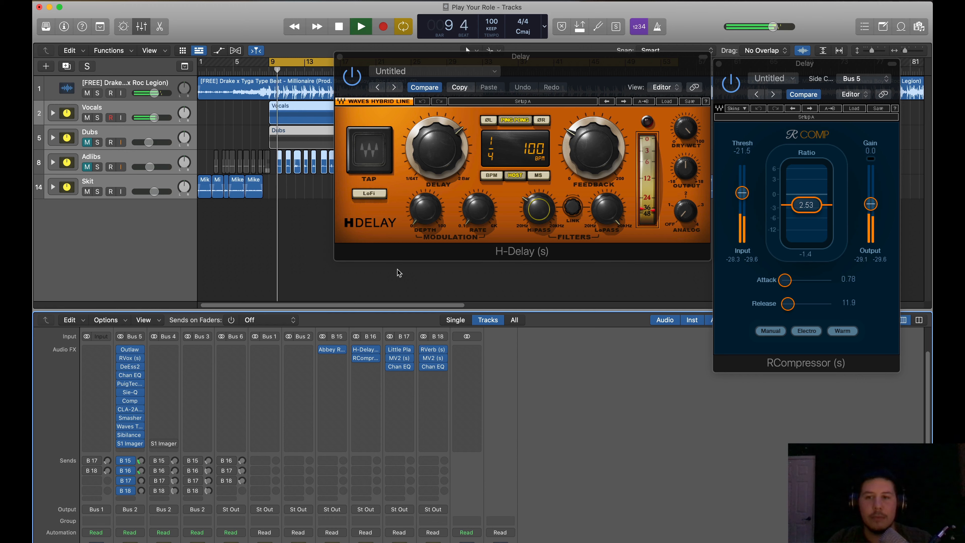
{"action": "left_click", "coordinate": [126, 480]}
{"action": "left_click", "coordinate": [122, 487]}
{"action": "left_click", "coordinate": [125, 480]}
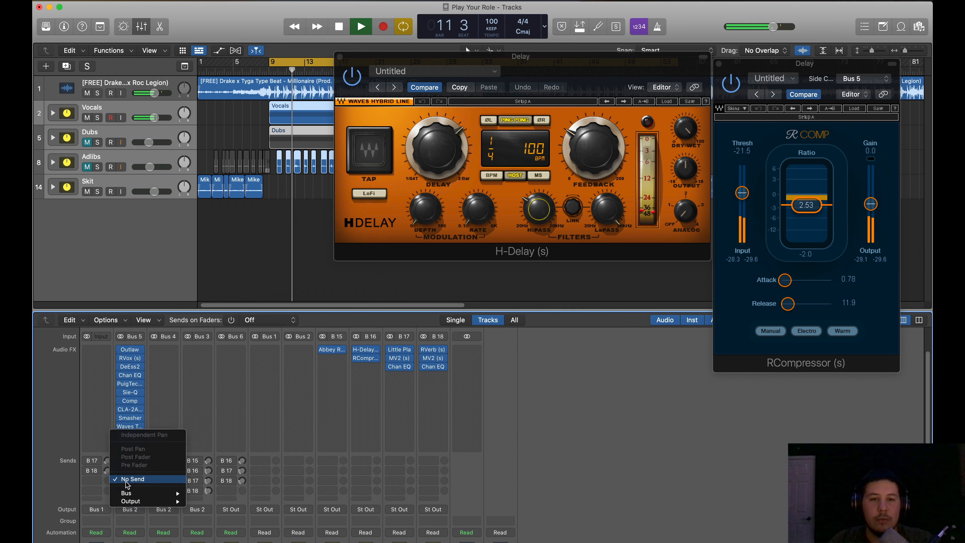
{"action": "mouse_move", "coordinate": [145, 493]}
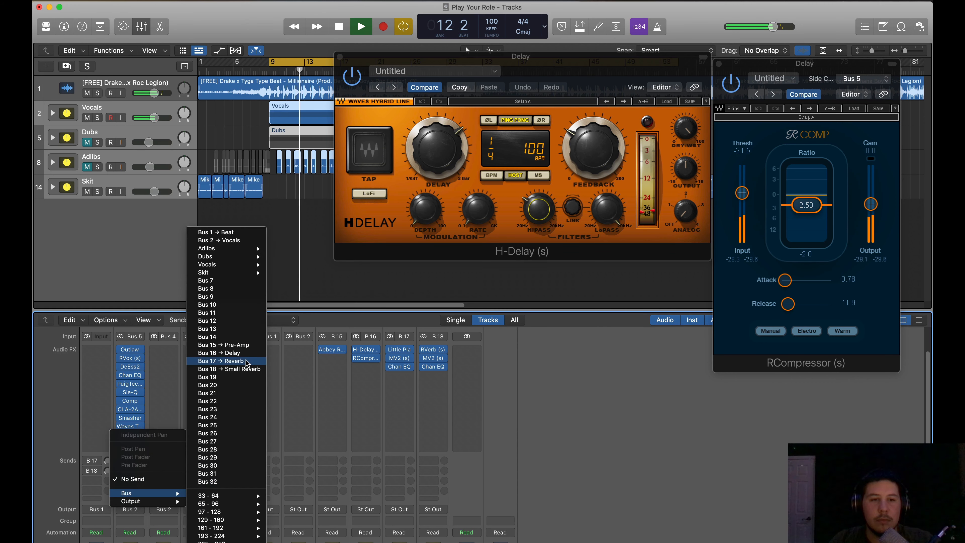
{"action": "left_click", "coordinate": [228, 360]}
{"action": "key", "text": "space"}
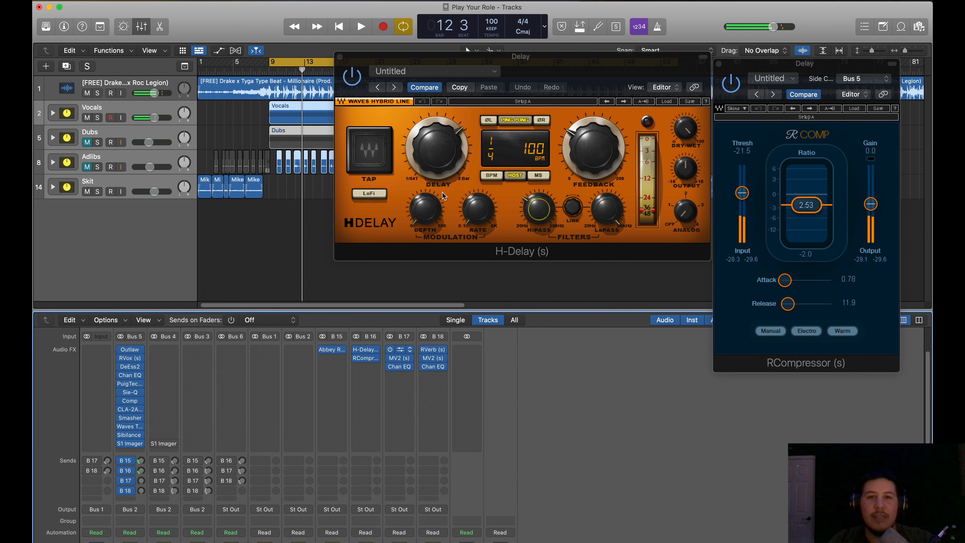
Show the Little Plate reverb from the bus 17 channel and close the H-Delay and RCompressor windows
{"action": "left_click_drag", "start_coordinate": [564, 150], "coordinate": [509, 123]}
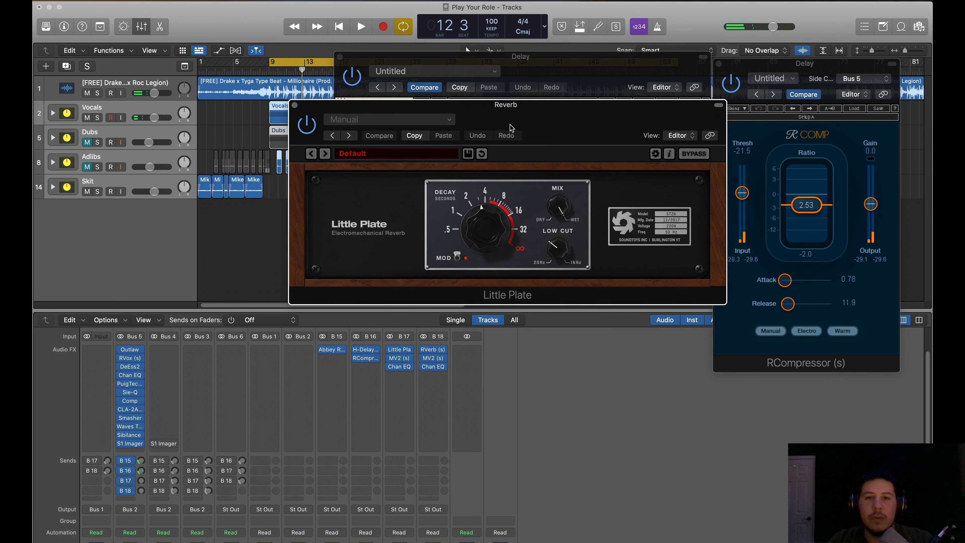
{"action": "left_click", "coordinate": [340, 57]}
{"action": "left_click", "coordinate": [719, 64]}
{"action": "left_click", "coordinate": [718, 64]}
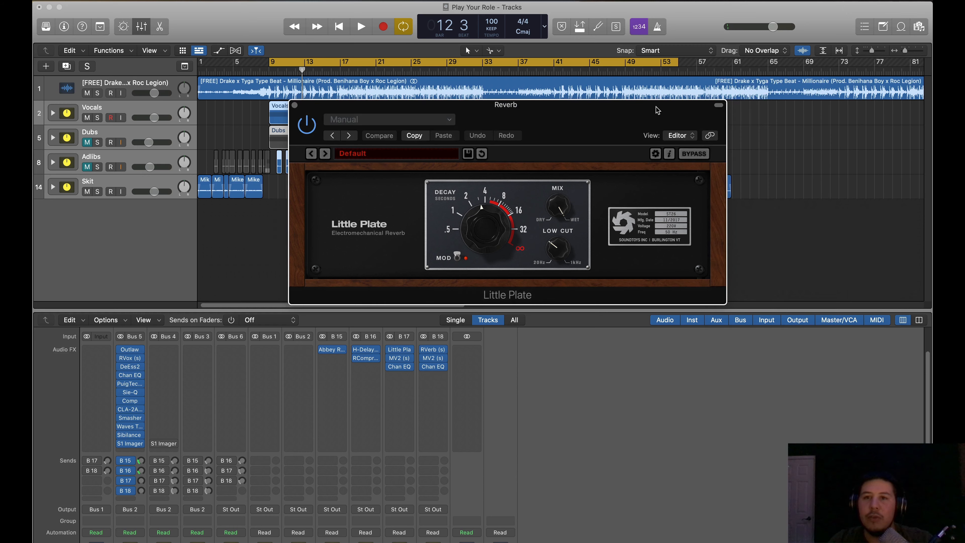
{"action": "left_click_drag", "start_coordinate": [657, 110], "coordinate": [731, 80]}
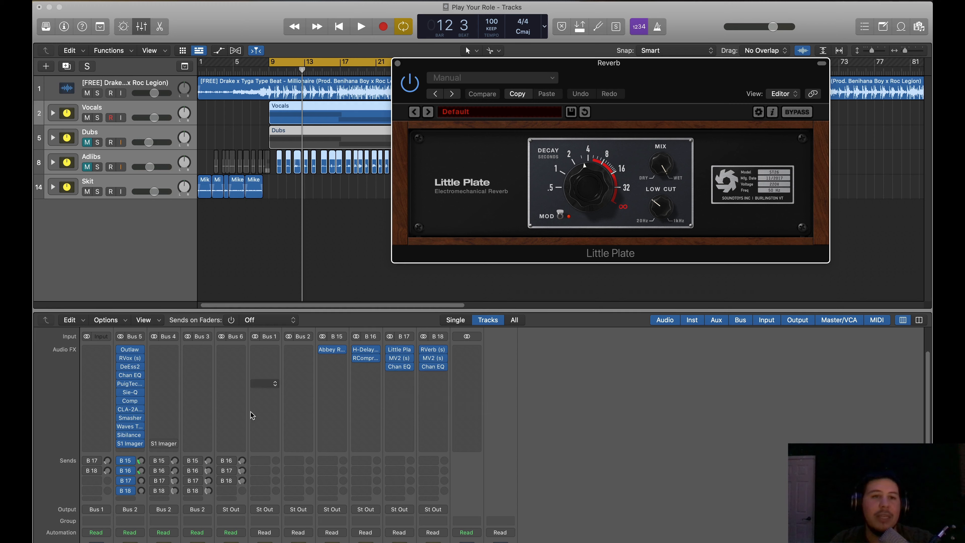
Play the song, raise the Vocals send to bus 17, and open MV2 on the bus 17 reverb channel
{"action": "key", "text": "space"}
{"action": "left_click_drag", "start_coordinate": [141, 481], "coordinate": [150, 459]}
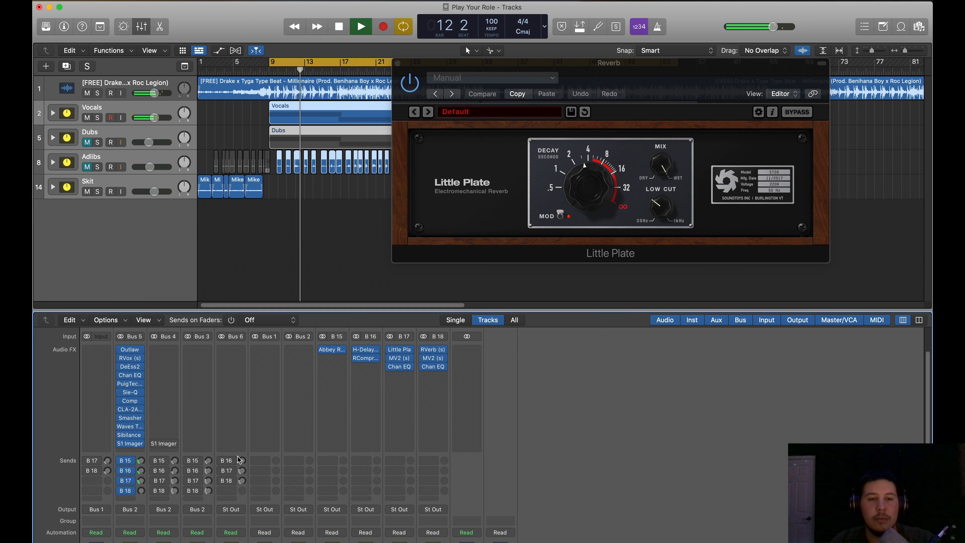
{"action": "left_click", "coordinate": [399, 357]}
{"action": "left_click_drag", "start_coordinate": [443, 136], "coordinate": [645, 125]}
{"action": "key", "text": "space"}
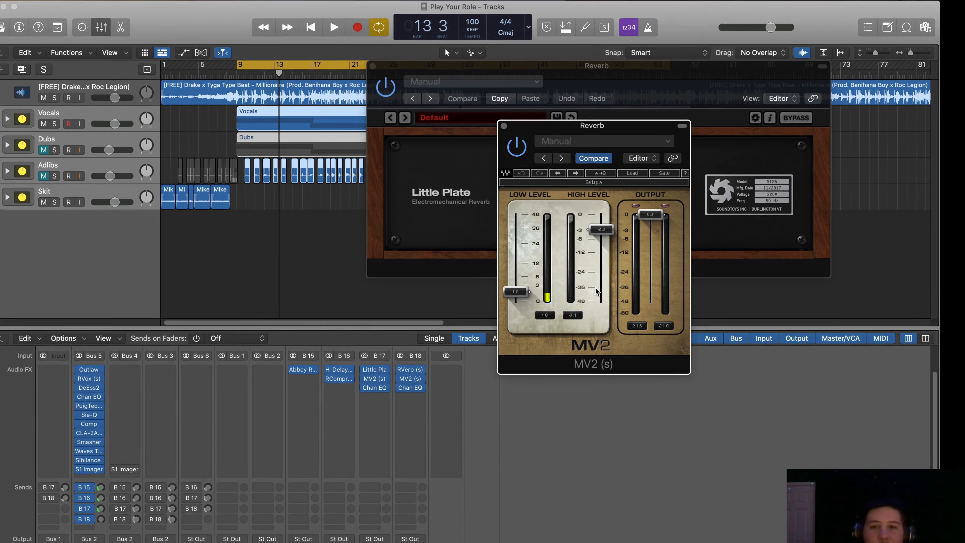
Restart playback and lower the High Level of MV2 on the bus 17 reverb channel to -7.0
{"action": "key", "text": "space"}
{"action": "scroll", "coordinate": [596, 288], "scroll_direction": "down", "scroll_amount": 5}
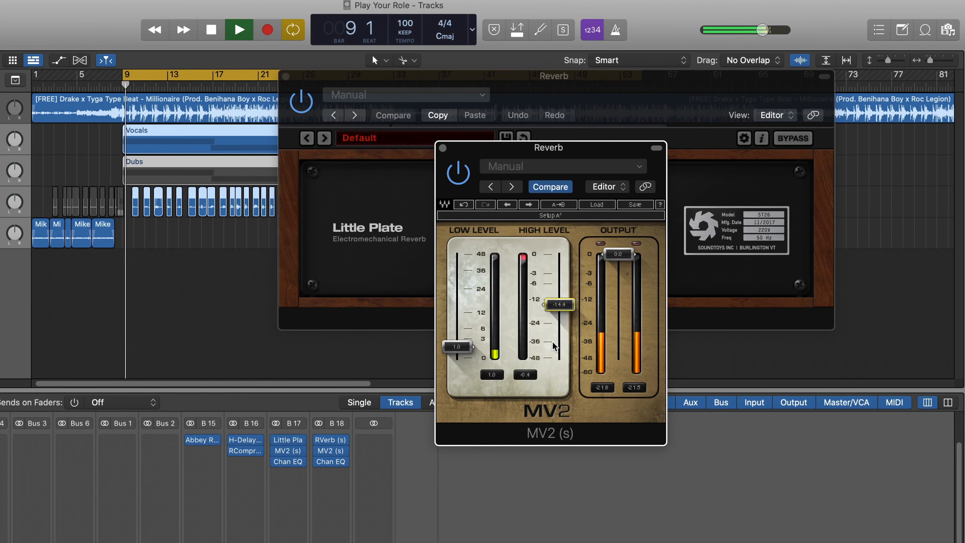
{"action": "scroll", "coordinate": [554, 345], "scroll_direction": "down", "scroll_amount": 6}
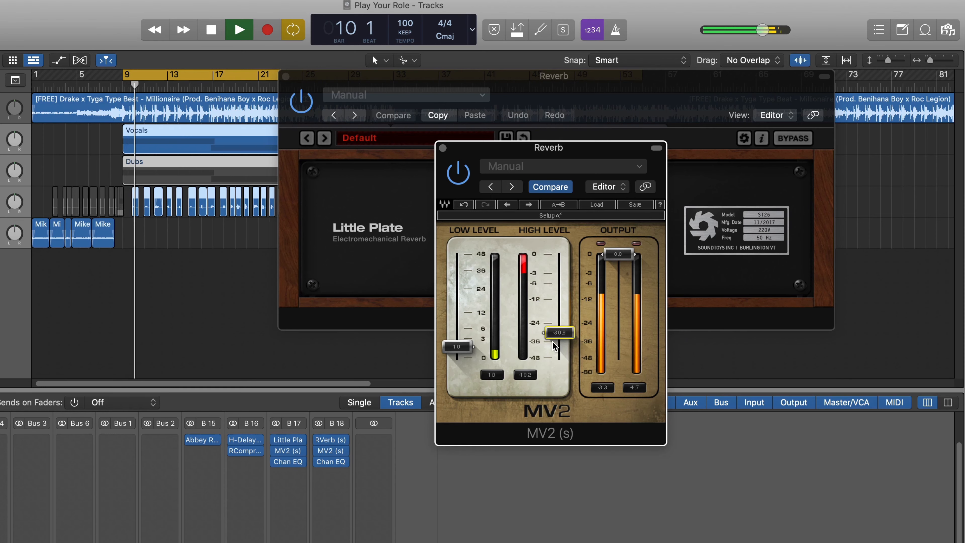
{"action": "scroll", "coordinate": [554, 346], "scroll_direction": "up", "scroll_amount": 6}
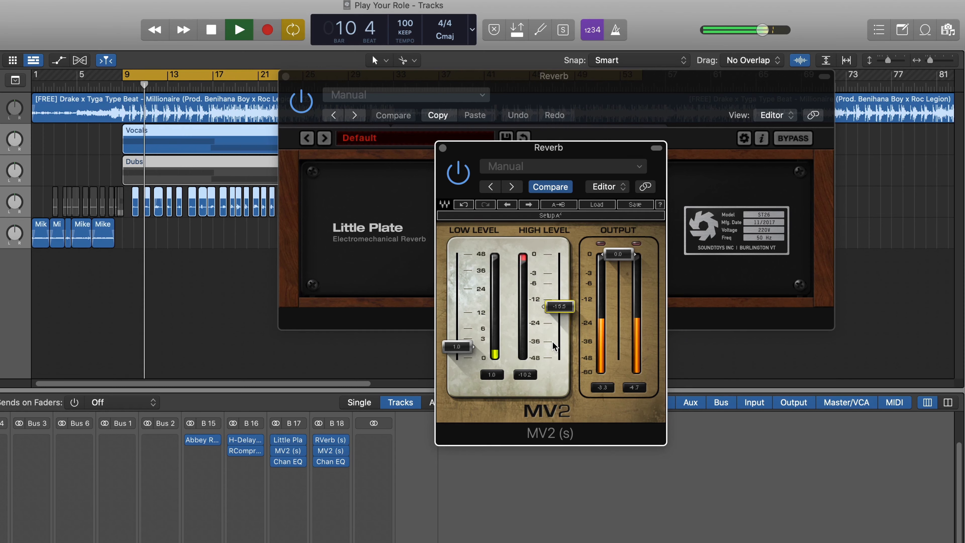
{"action": "scroll", "coordinate": [554, 346], "scroll_direction": "up", "scroll_amount": 4}
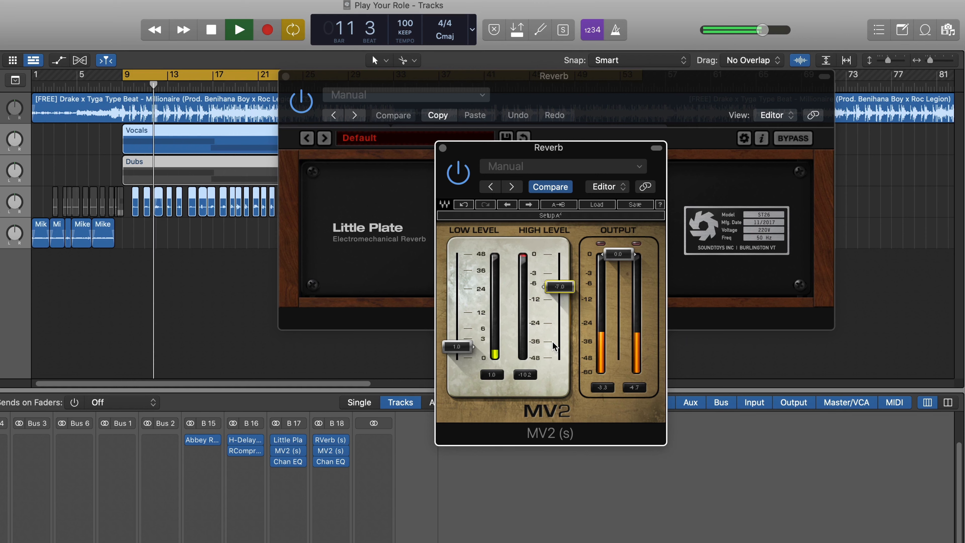
Try a much higher Low Level in the bus 17 MV2, settle it at about 1.5, and stop playback
{"action": "scroll", "coordinate": [463, 354], "scroll_direction": "up", "scroll_amount": 6}
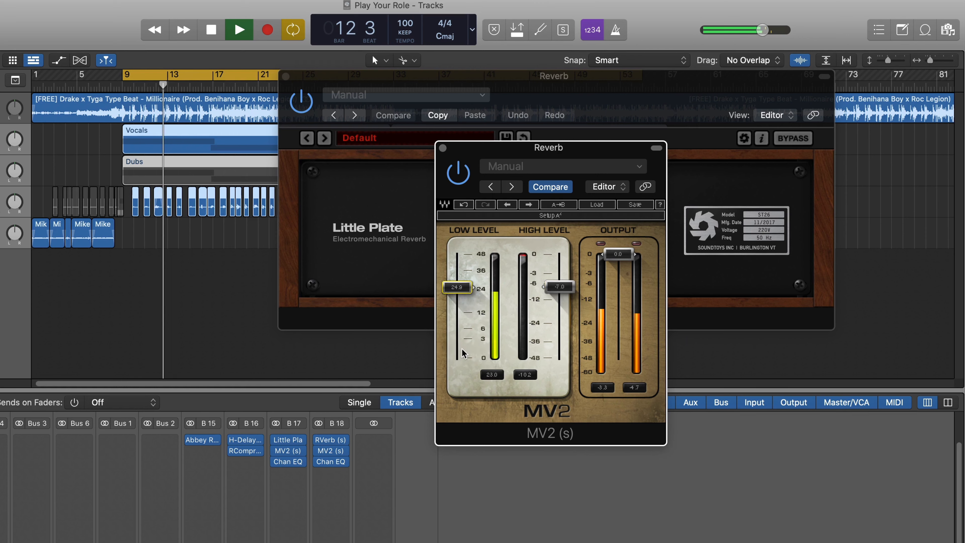
{"action": "scroll", "coordinate": [463, 354], "scroll_direction": "down", "scroll_amount": 5}
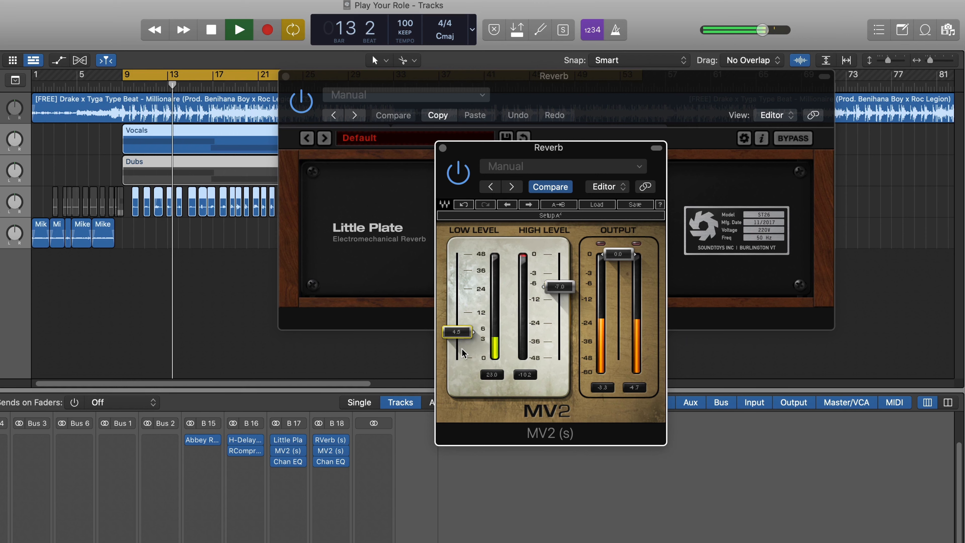
{"action": "scroll", "coordinate": [463, 353], "scroll_direction": "down", "scroll_amount": 3}
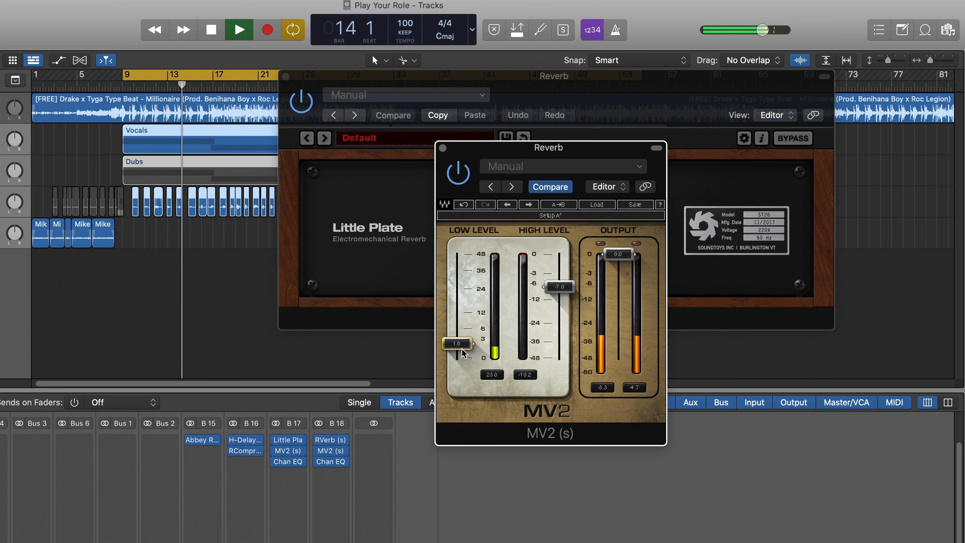
{"action": "scroll", "coordinate": [462, 353], "scroll_direction": "down", "scroll_amount": 1}
{"action": "key", "text": "space"}
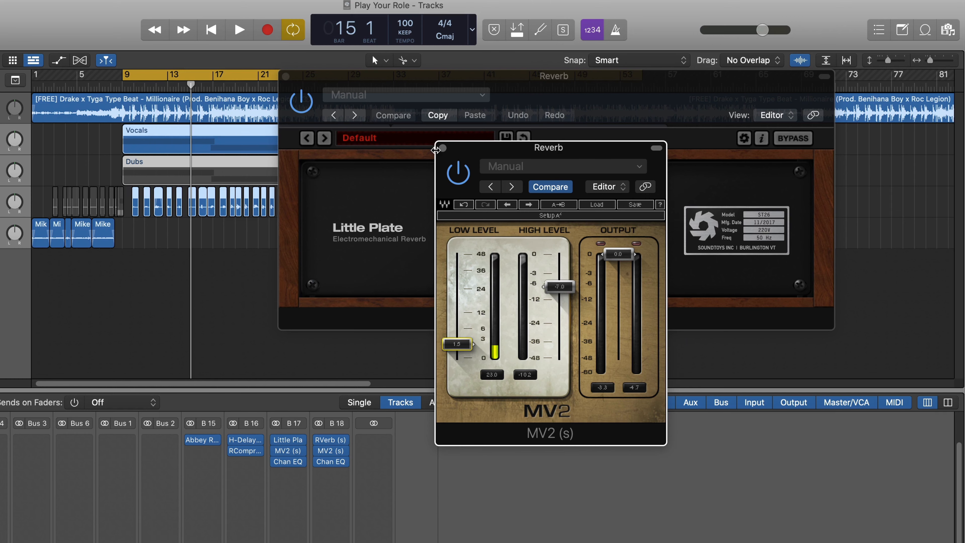
Close MV2 and Little Plate and examine the low-cut curve of the Channel EQ on the bus 17 reverb channel
{"action": "left_click", "coordinate": [442, 148]}
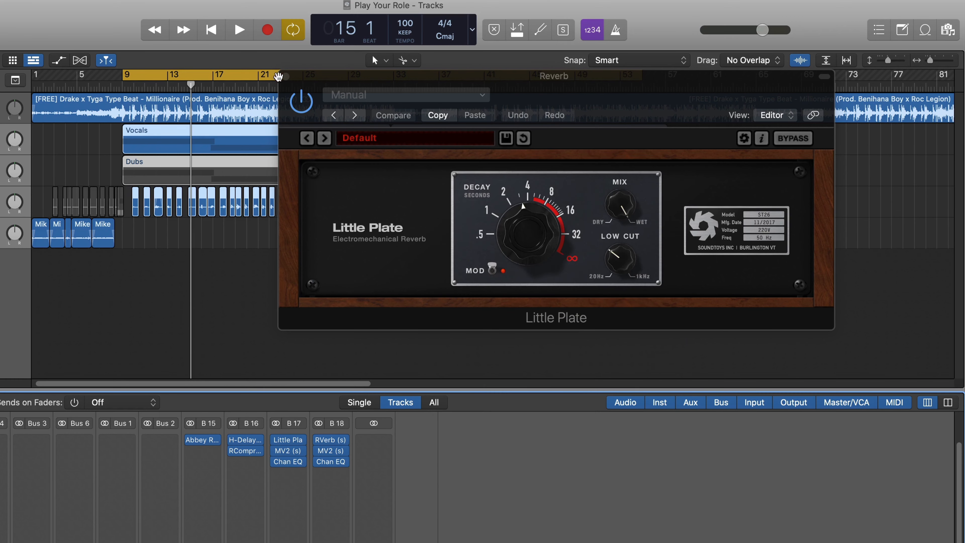
{"action": "left_click", "coordinate": [286, 76]}
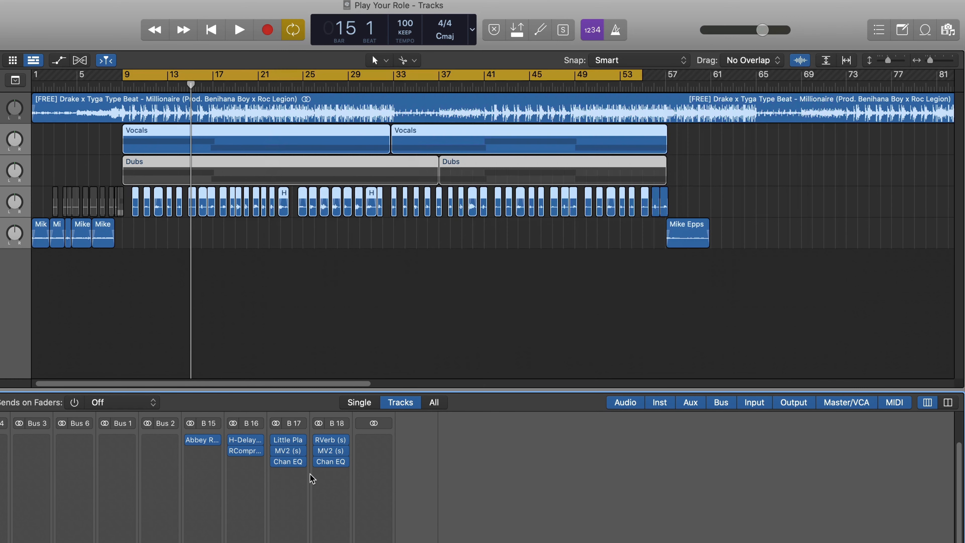
{"action": "left_click", "coordinate": [297, 461]}
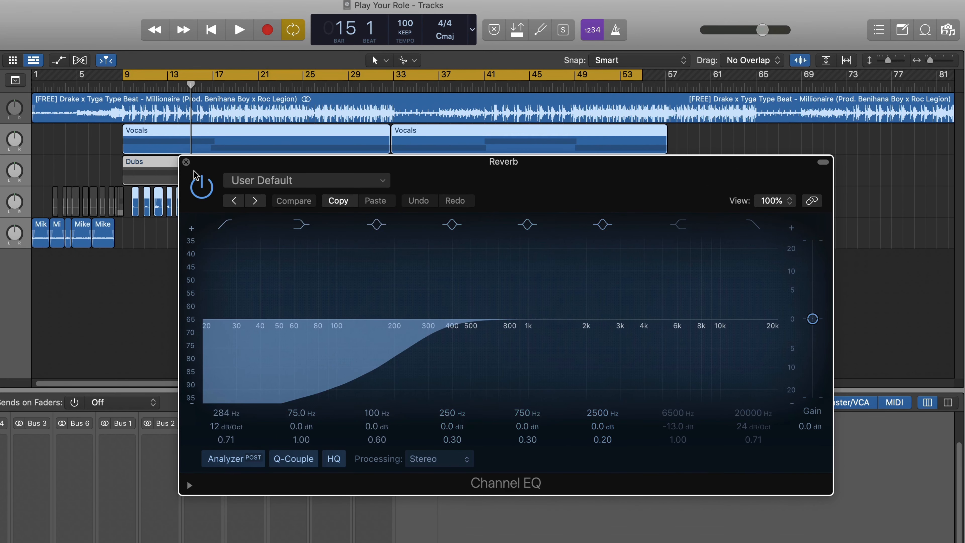
{"action": "left_click", "coordinate": [187, 163]}
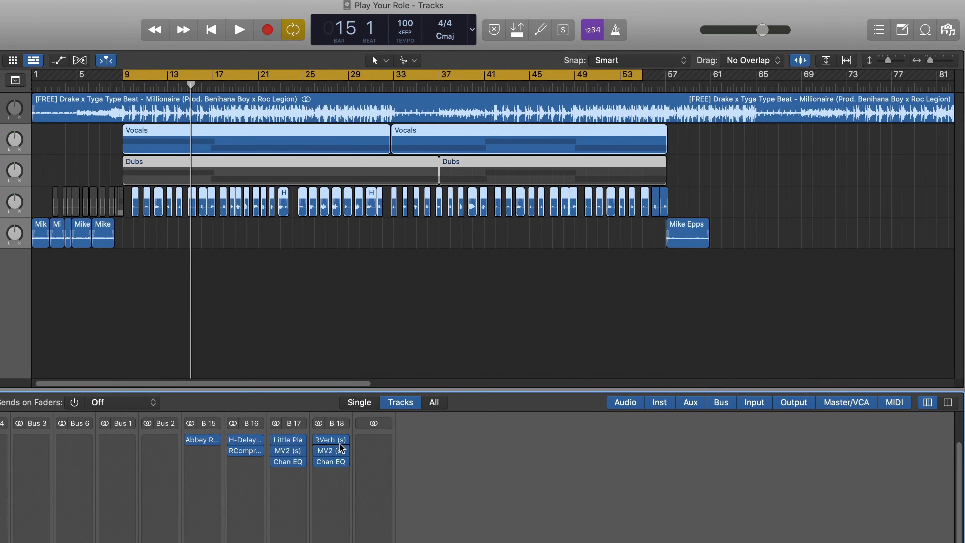
Open RVerb on the bus 18 small reverb channel and browse its factory presets, keeping Vocal Plate
{"action": "left_click", "coordinate": [332, 442]}
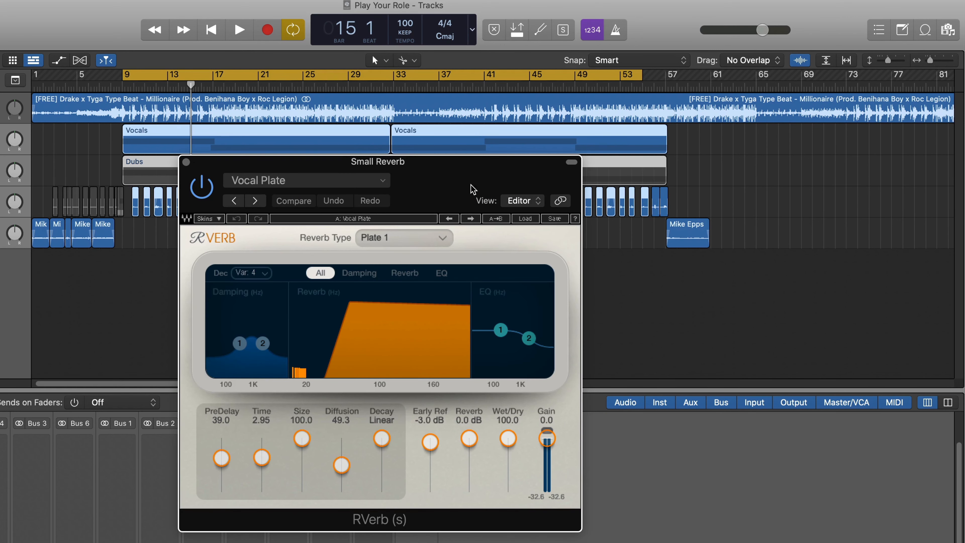
{"action": "left_click_drag", "start_coordinate": [500, 186], "coordinate": [545, 176]}
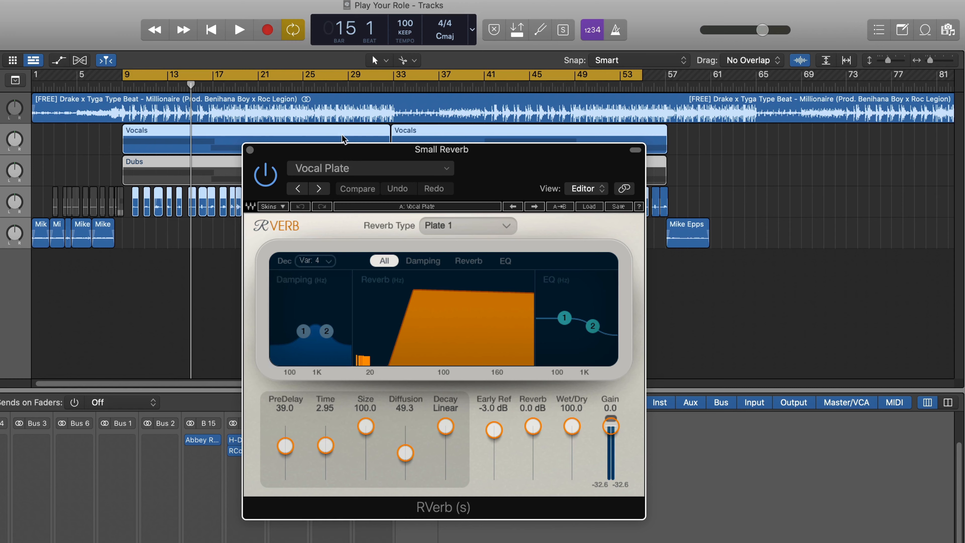
{"action": "left_click", "coordinate": [342, 172]}
{"action": "mouse_move", "coordinate": [342, 415]}
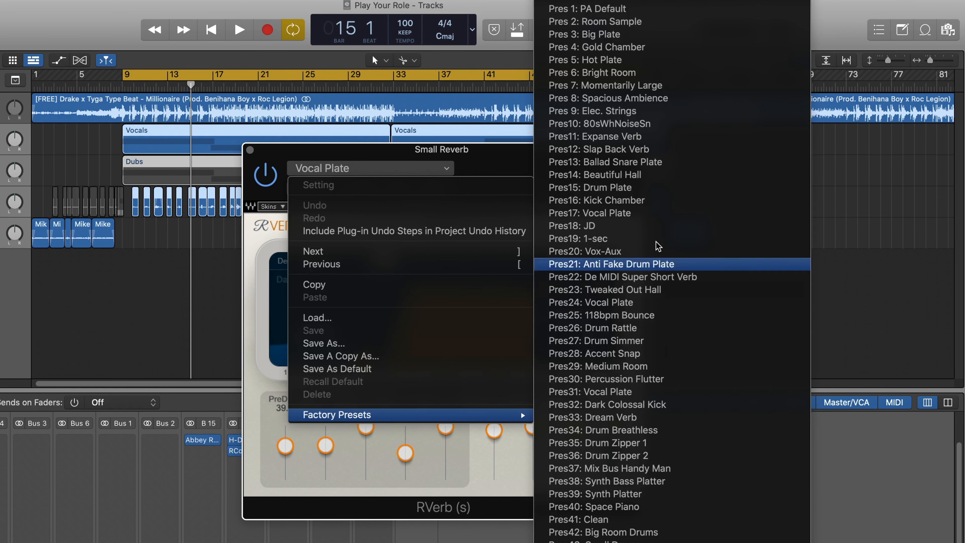
{"action": "scroll", "coordinate": [646, 327], "scroll_direction": "down", "scroll_amount": 20}
{"action": "scroll", "coordinate": [648, 132], "scroll_direction": "down", "scroll_amount": 15}
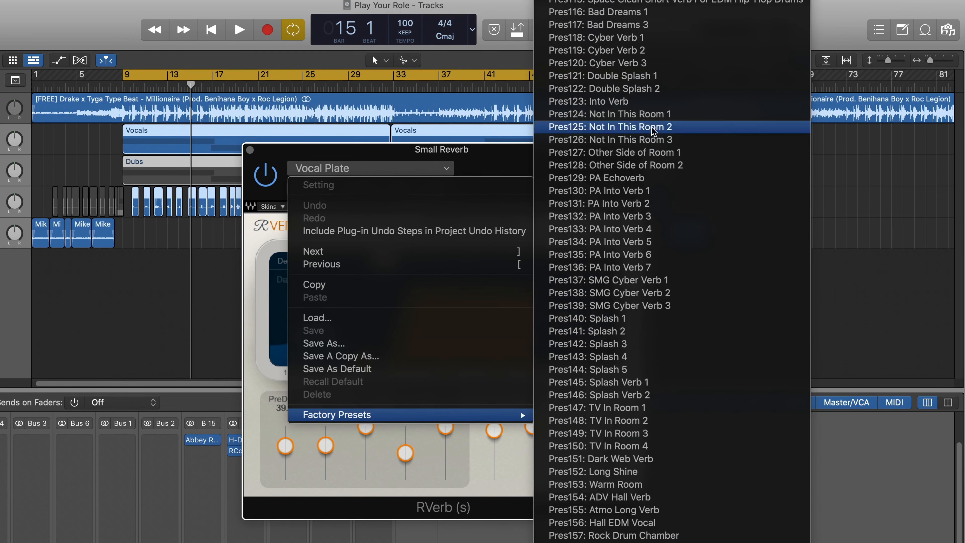
{"action": "left_click", "coordinate": [873, 214]}
Play the song, raise the Vocals send to bus 18, close RVerb, and stop playback
{"action": "key", "text": "space"}
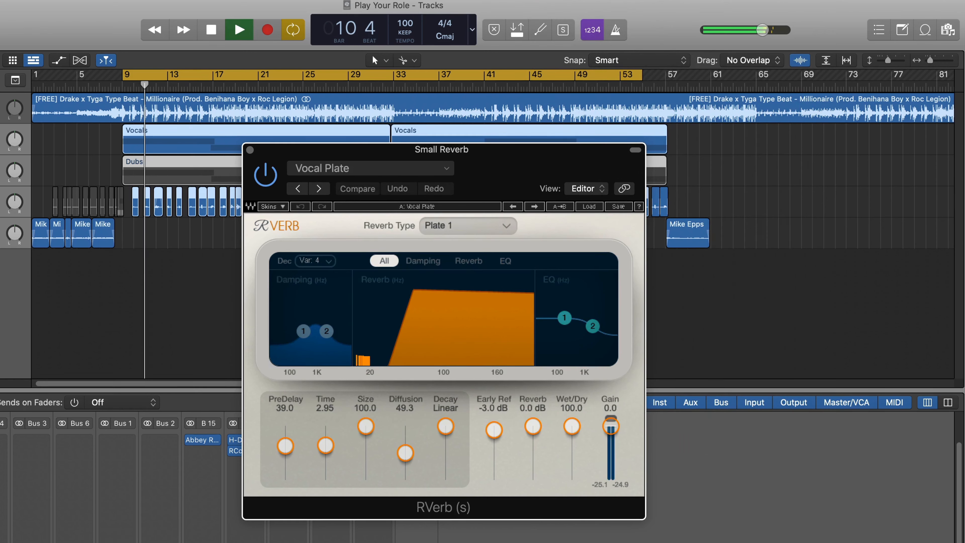
{"action": "left_click", "coordinate": [353, 536]}
{"action": "left_click", "coordinate": [250, 150]}
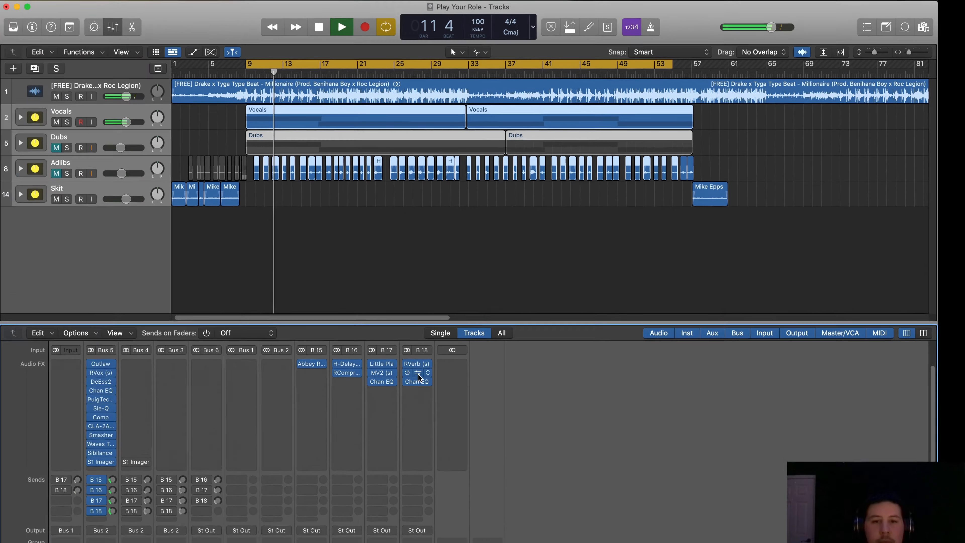
{"action": "key", "text": "space"}
Open MV2 on the bus 18 small reverb channel and lower its High Level to about -7 during playback
{"action": "left_click", "coordinate": [336, 451]}
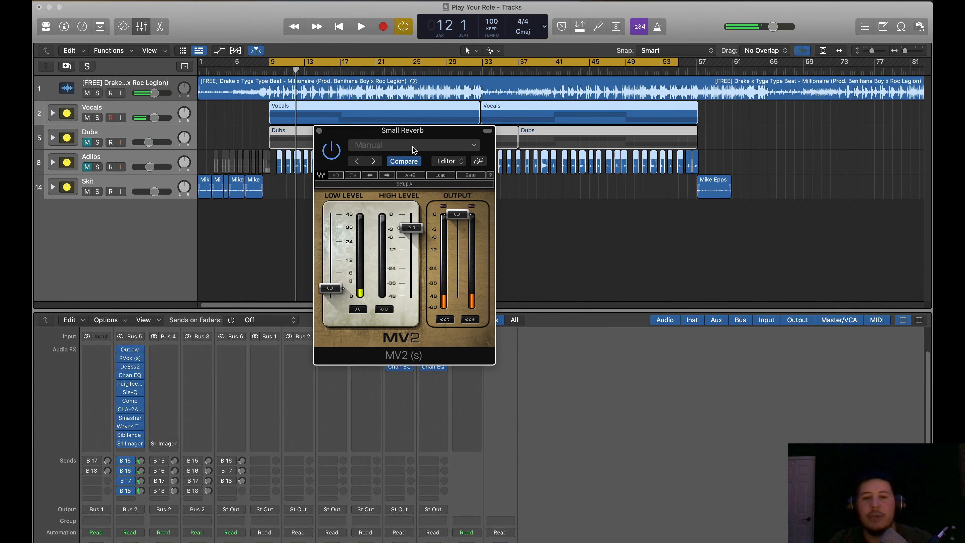
{"action": "key", "text": "space"}
{"action": "left_click", "coordinate": [411, 267]}
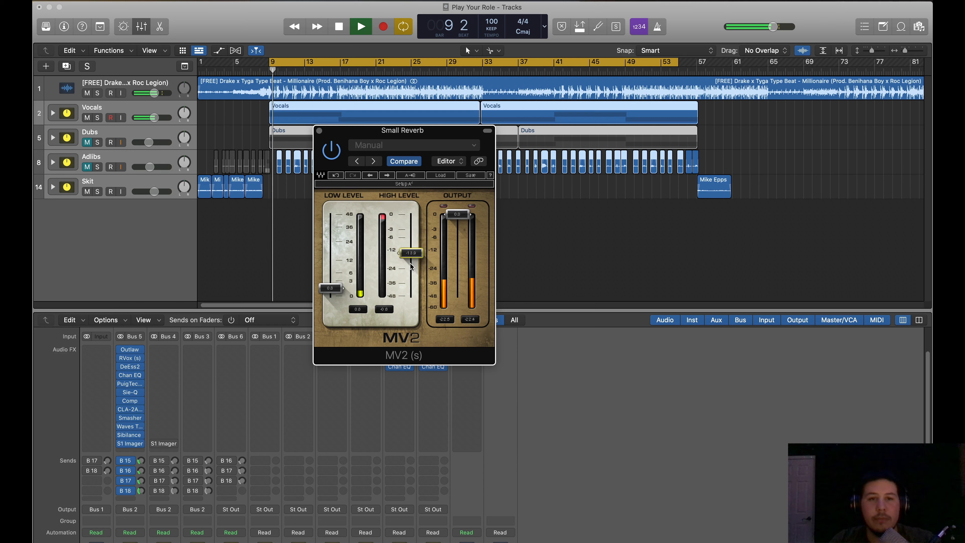
{"action": "scroll", "coordinate": [411, 267], "scroll_direction": "up", "scroll_amount": 10}
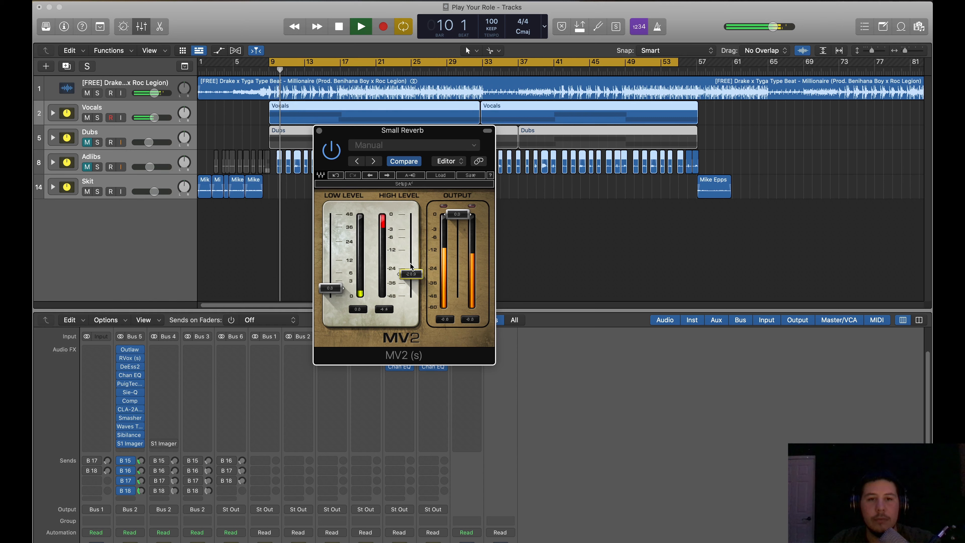
{"action": "scroll", "coordinate": [410, 267], "scroll_direction": "up", "scroll_amount": 6}
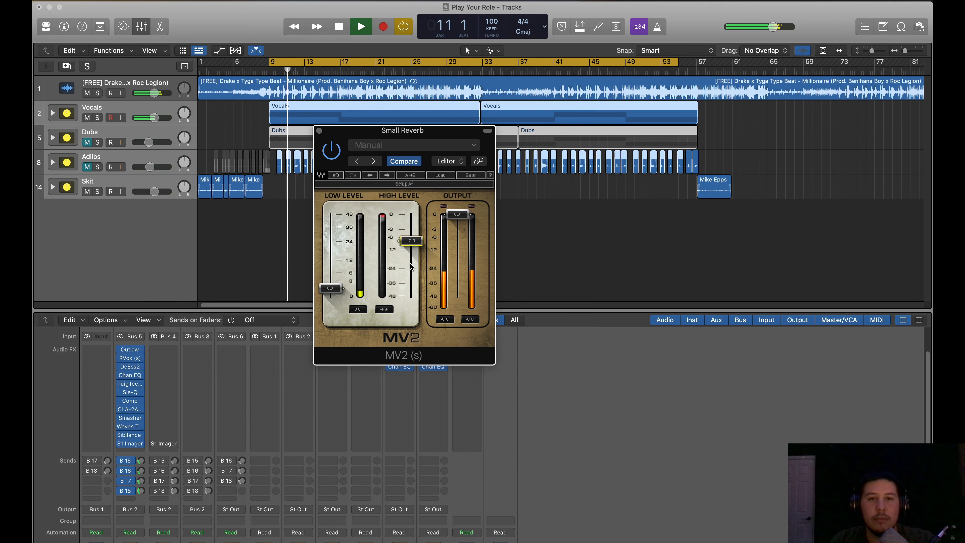
Fine-tune MV2 on the small reverb, raising High Level slightly and bringing Low Level down near 0, and close it
{"action": "scroll", "coordinate": [352, 293], "scroll_direction": "up", "scroll_amount": 9}
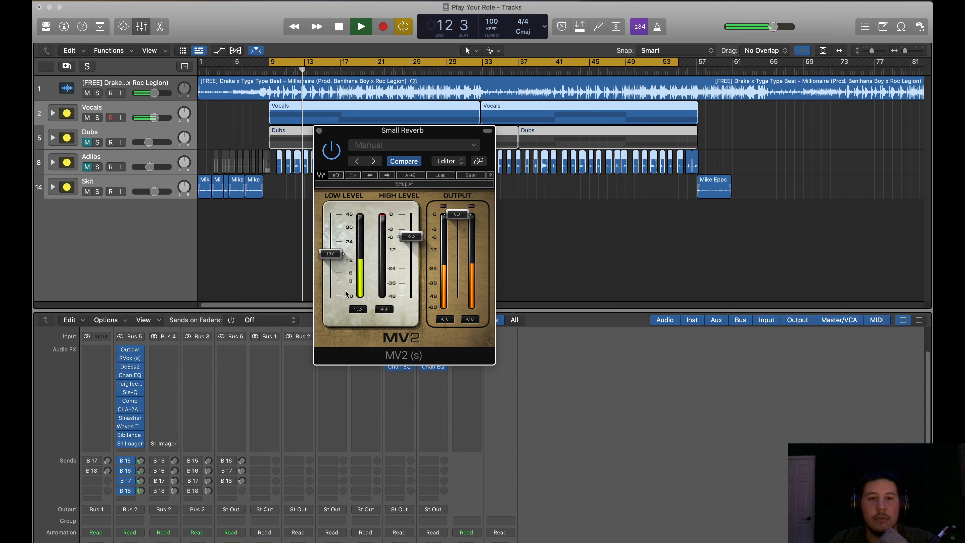
{"action": "left_click_drag", "start_coordinate": [340, 253], "coordinate": [341, 283]}
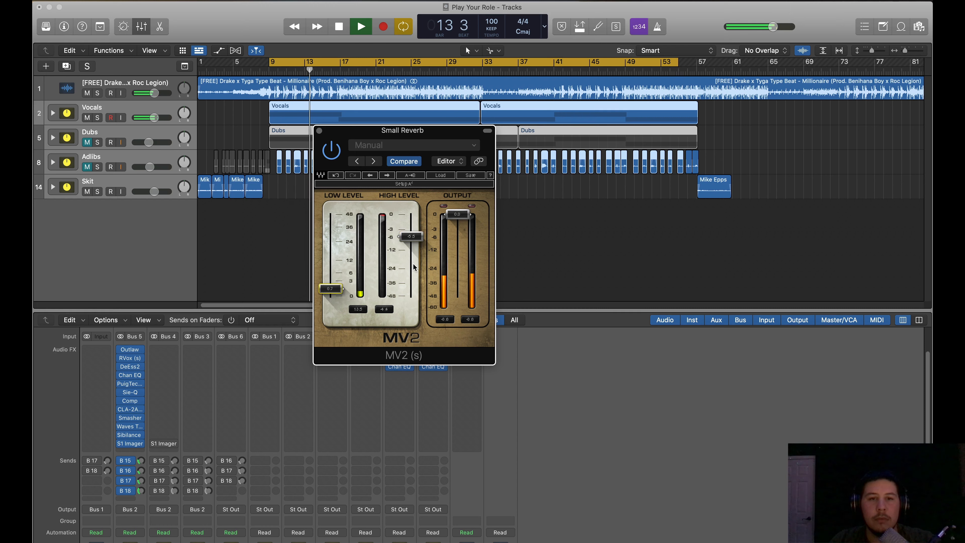
{"action": "left_click_drag", "start_coordinate": [414, 238], "coordinate": [414, 232]}
{"action": "left_click", "coordinate": [320, 131]}
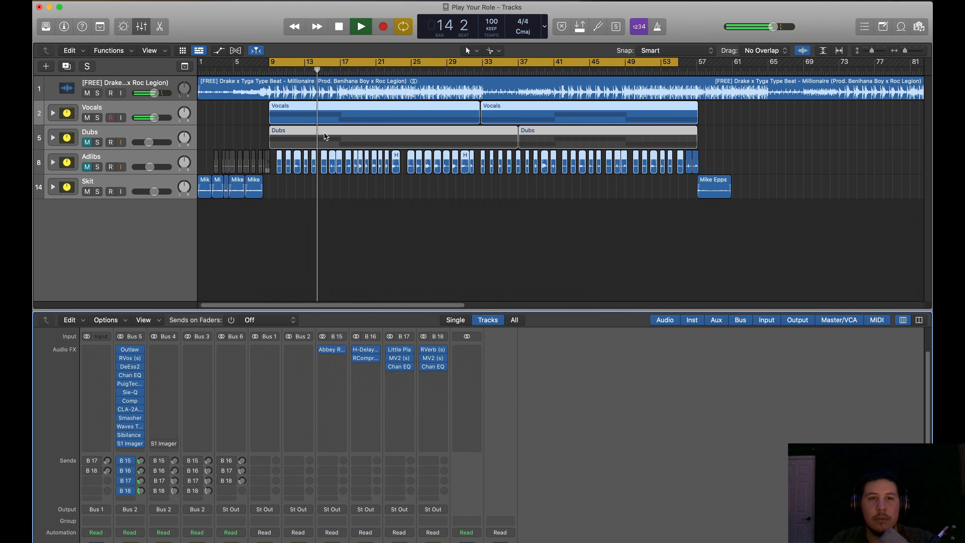
Examine the Channel EQ curve on the bus 18 small reverb channel with playback stopped, and close it
{"action": "left_click", "coordinate": [433, 367]}
{"action": "key", "text": "space"}
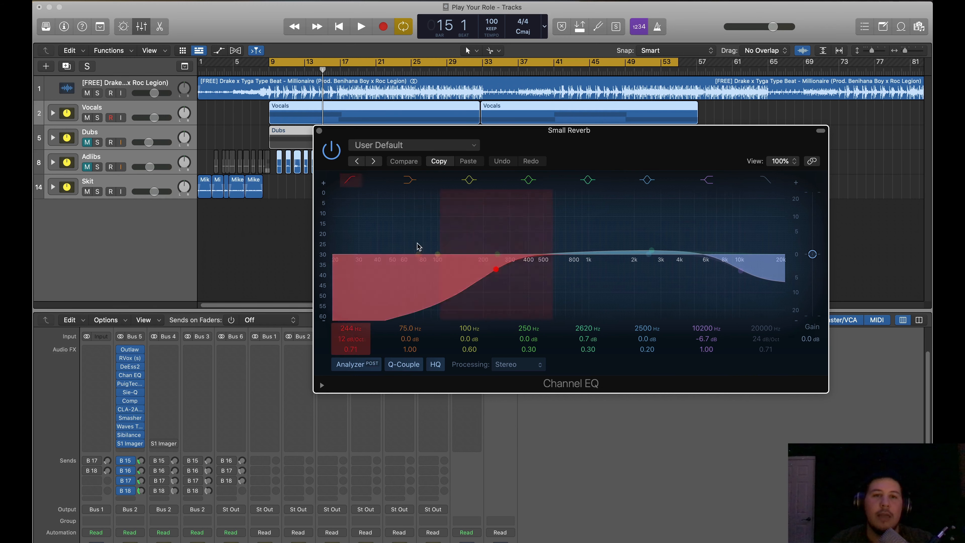
{"action": "left_click", "coordinate": [320, 131]}
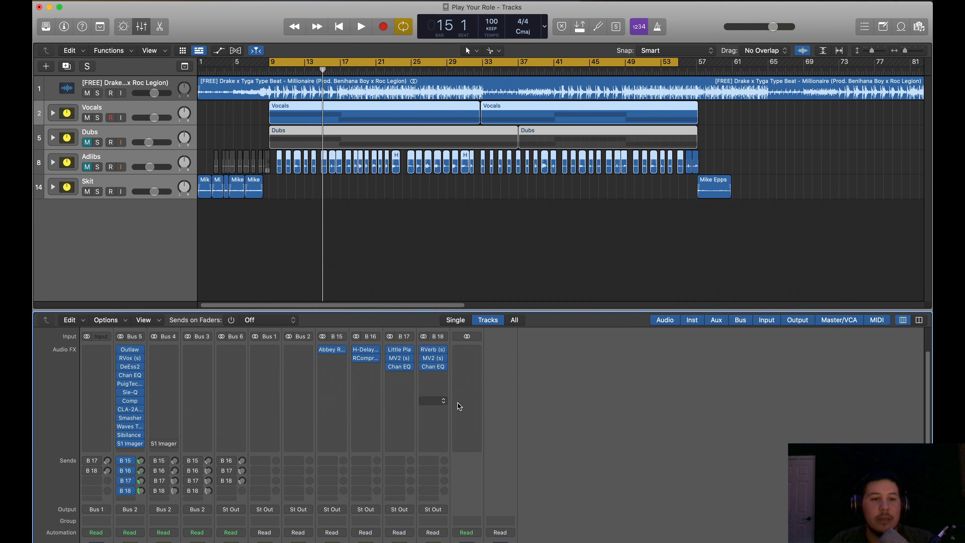
Unmute the Dubs track, select it, and clear the region selection in the arrangement
{"action": "key", "text": "space"}
{"action": "key", "text": "space"}
{"action": "left_click", "coordinate": [87, 142]}
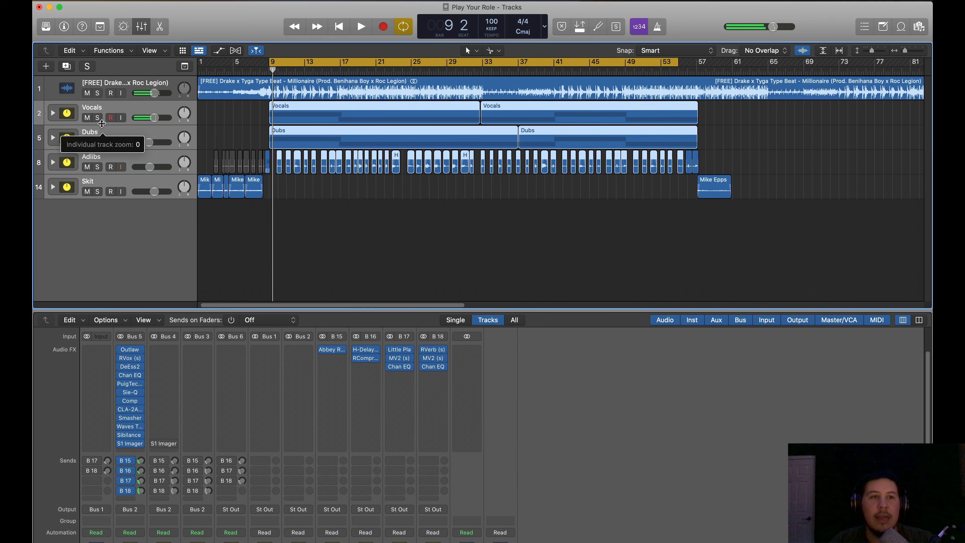
{"action": "left_click", "coordinate": [99, 132]}
{"action": "left_click", "coordinate": [279, 244]}
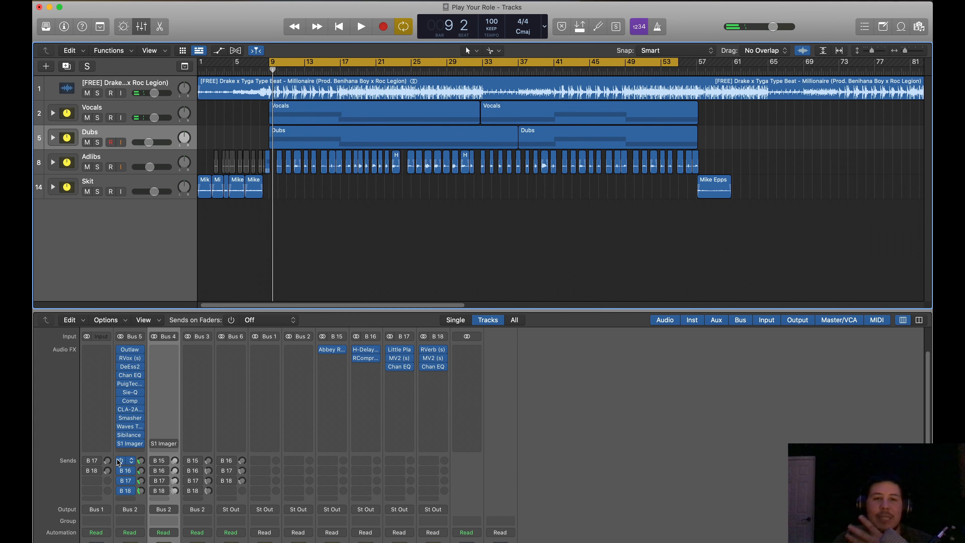
Copy the channel strip setting from the Vocals channel on Bus 5 and paste it onto the Dubs channel on Bus 4
{"action": "scroll", "coordinate": [119, 461], "scroll_direction": "up", "scroll_amount": 3}
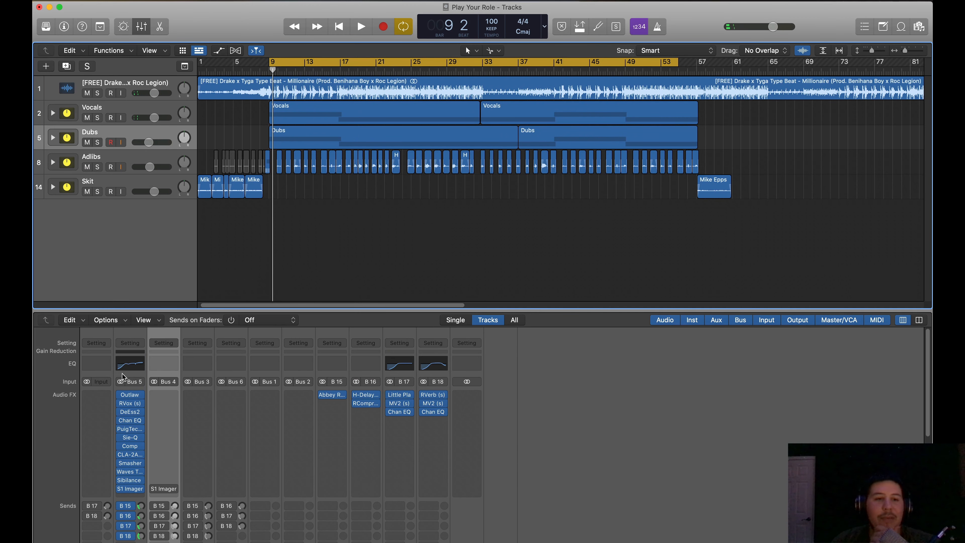
{"action": "left_click", "coordinate": [129, 343]}
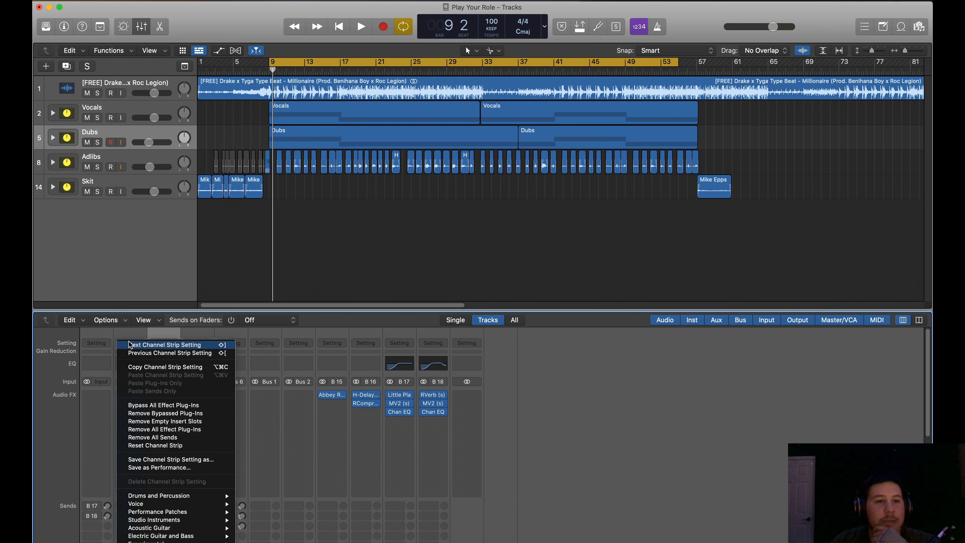
{"action": "left_click", "coordinate": [149, 367]}
{"action": "scroll", "coordinate": [171, 346], "scroll_direction": "down", "scroll_amount": 5}
{"action": "scroll", "coordinate": [171, 346], "scroll_direction": "up", "scroll_amount": 5}
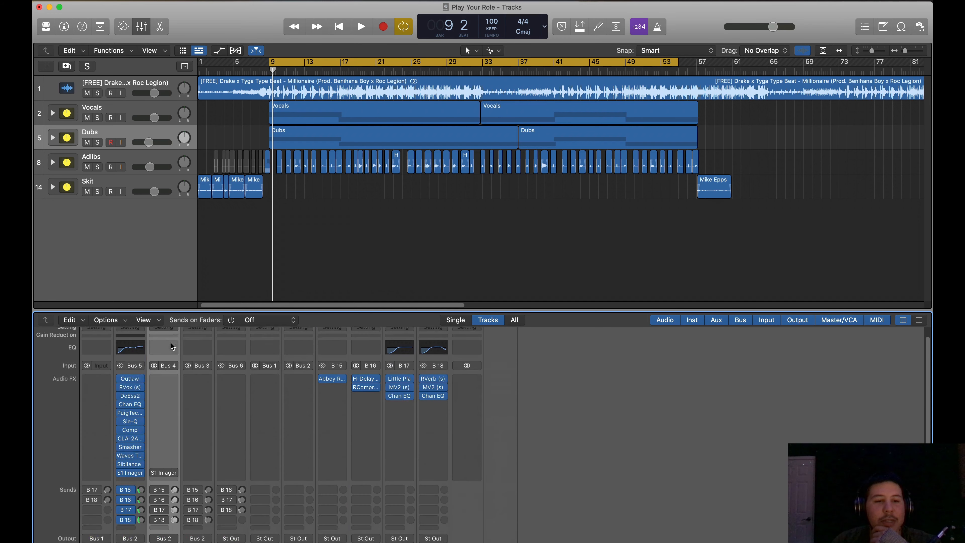
{"action": "left_click", "coordinate": [167, 342]}
{"action": "left_click", "coordinate": [180, 374]}
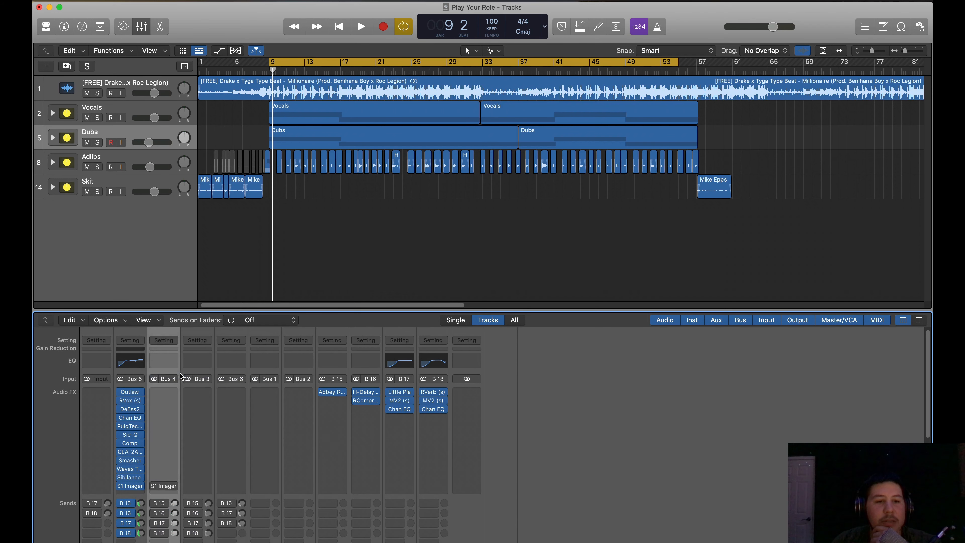
{"action": "scroll", "coordinate": [194, 374], "scroll_direction": "down", "scroll_amount": 3}
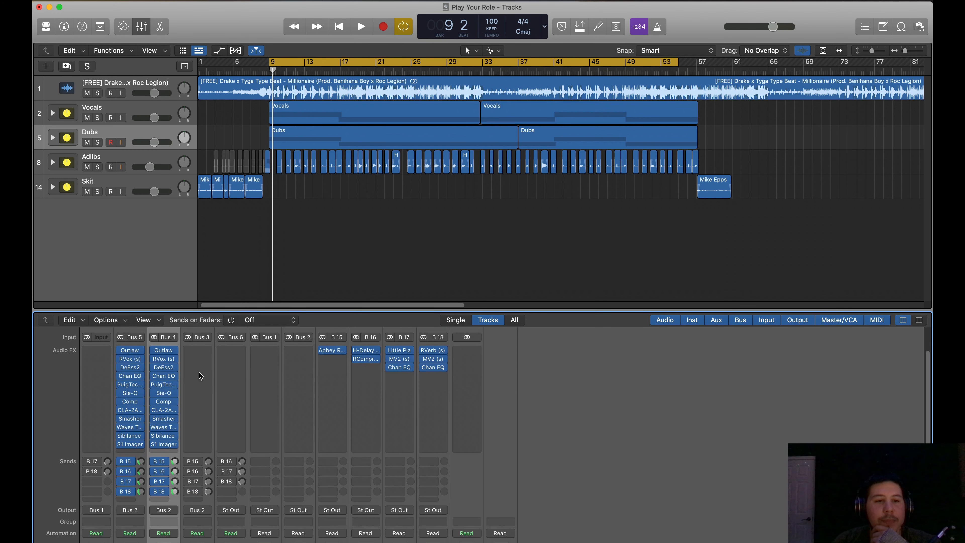
Set the Dubs DeEsser 2 to -43.8 dB threshold and 6.0 dB max reduction during playback, compare it bypassed, and close it
{"action": "left_click", "coordinate": [163, 367]}
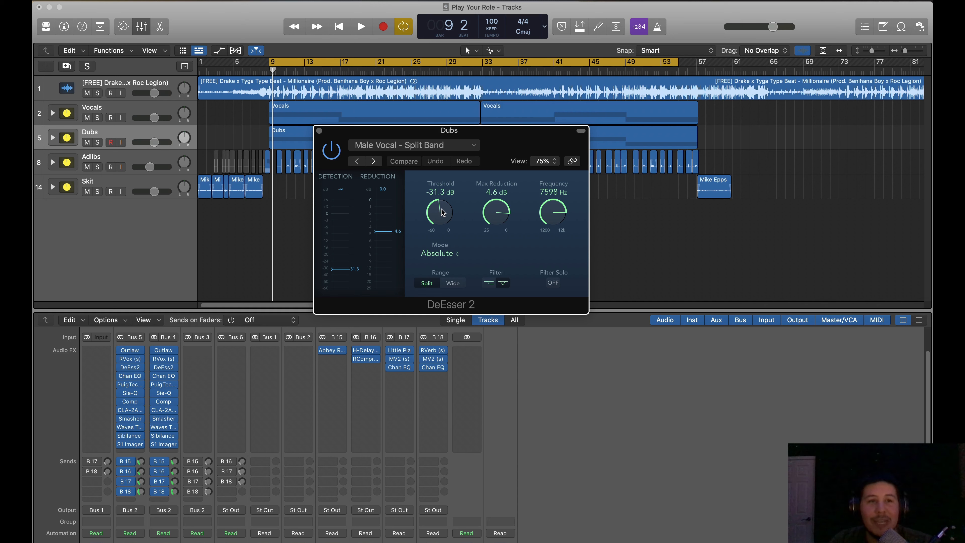
{"action": "key", "text": "space"}
{"action": "mouse_move", "coordinate": [441, 216]}
{"action": "left_mouse_down"}
{"action": "mouse_move", "coordinate": [435, 239]}
{"action": "mouse_move", "coordinate": [443, 231]}
{"action": "left_mouse_up"}
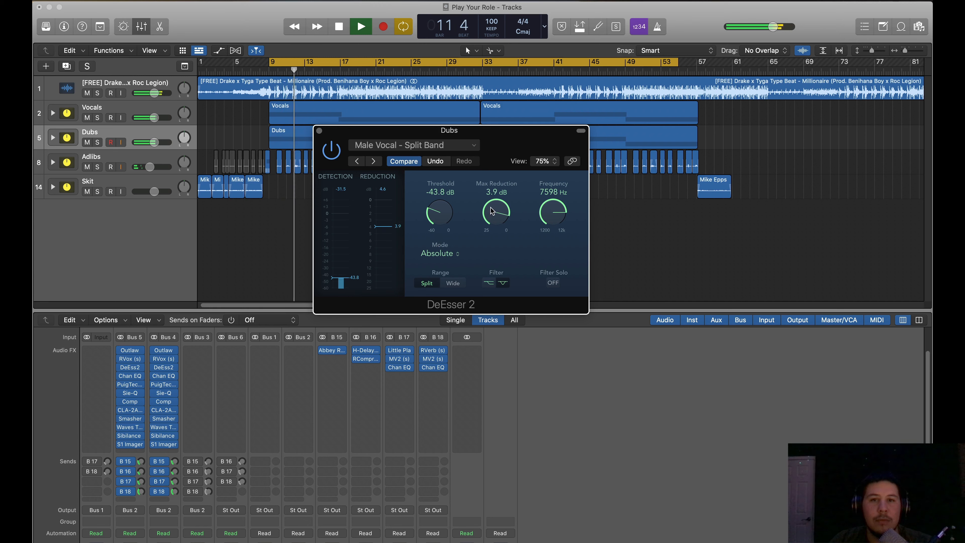
{"action": "left_click_drag", "start_coordinate": [491, 227], "coordinate": [485, 225]}
{"action": "left_click", "coordinate": [327, 149]}
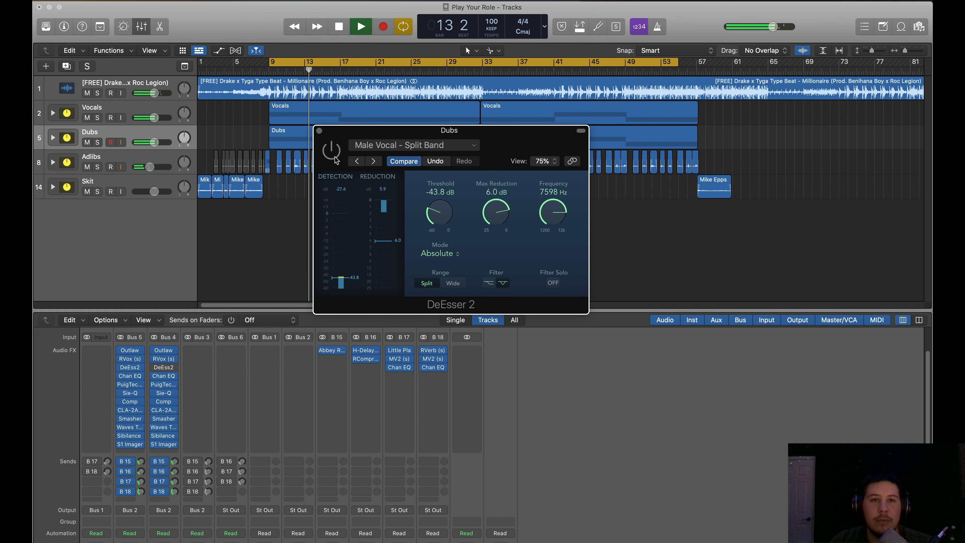
{"action": "left_click", "coordinate": [328, 150]}
{"action": "left_click", "coordinate": [319, 130]}
{"action": "key", "text": "space"}
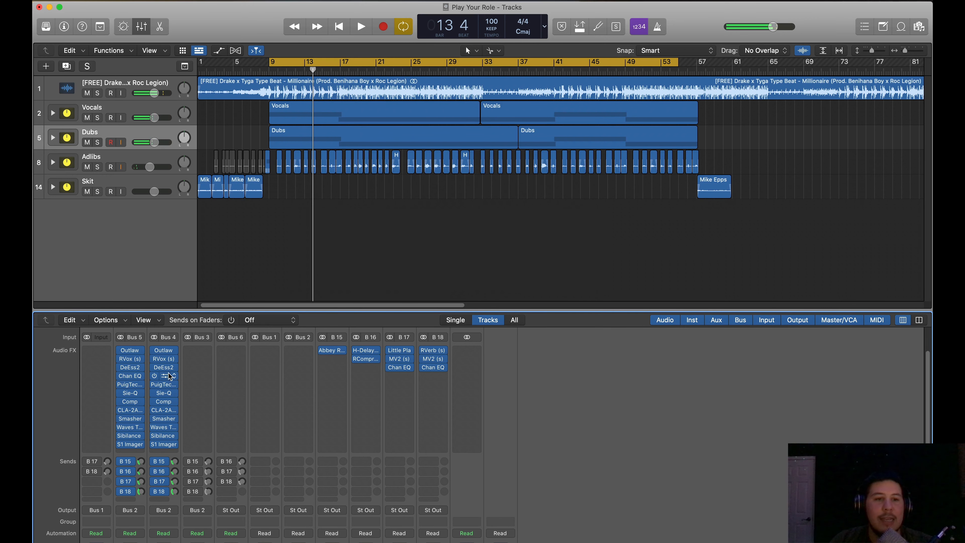
In the Dubs Channel EQ, set the low cut to 169 Hz and the high shelf to +1.3 dB at 5250 Hz, comparing with bypass
{"action": "left_click", "coordinate": [167, 376]}
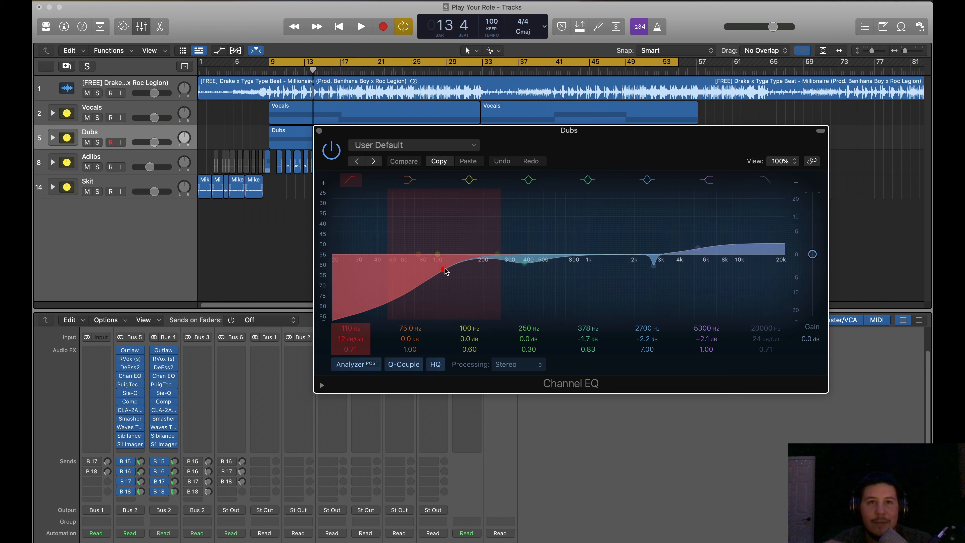
{"action": "key", "text": "space"}
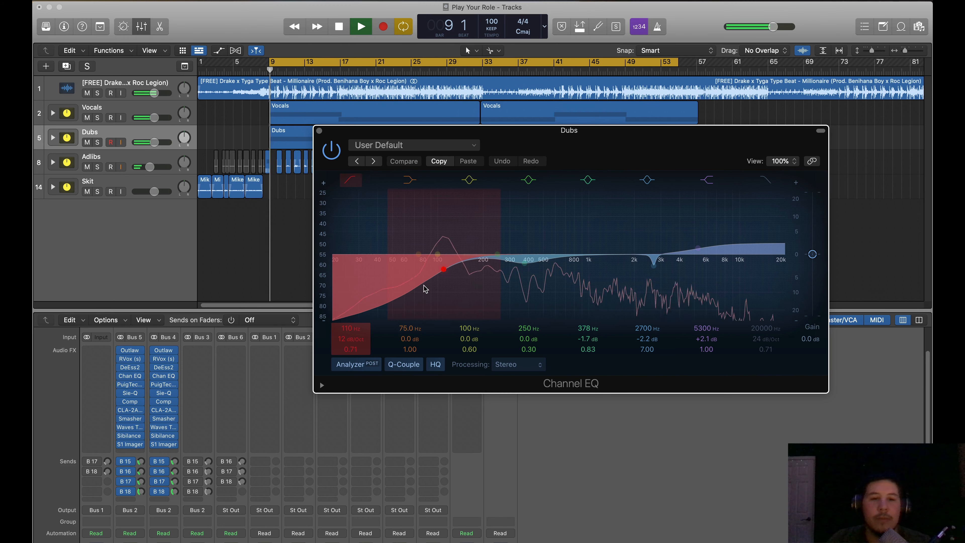
{"action": "mouse_move", "coordinate": [351, 328]}
{"action": "left_mouse_down"}
{"action": "mouse_move", "coordinate": [350, 281]}
{"action": "mouse_move", "coordinate": [351, 314]}
{"action": "left_mouse_up"}
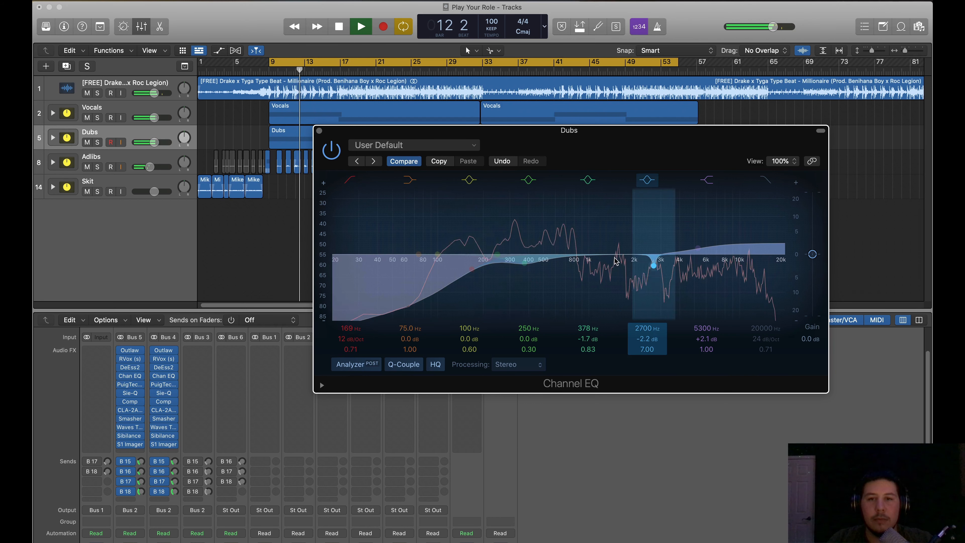
{"action": "left_click_drag", "start_coordinate": [713, 246], "coordinate": [713, 250]}
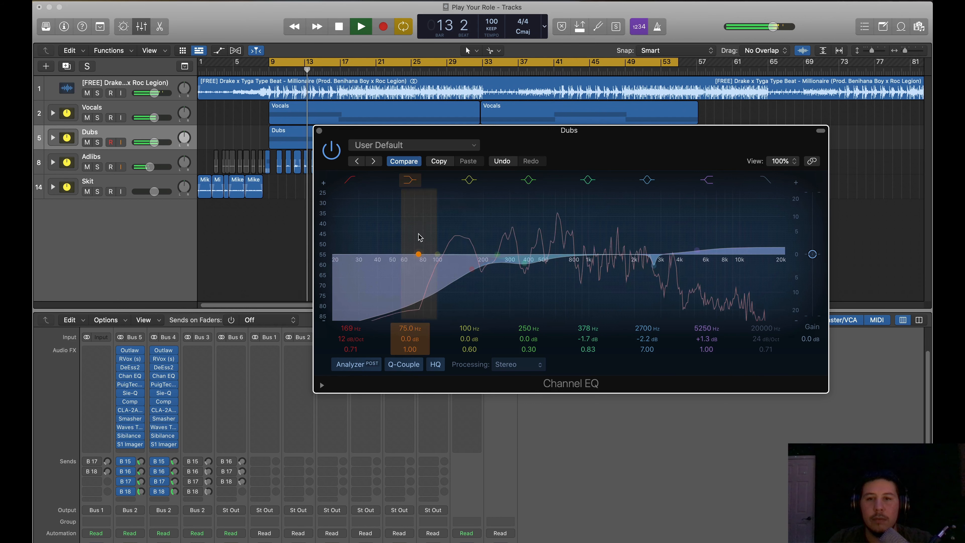
{"action": "left_click", "coordinate": [329, 149]}
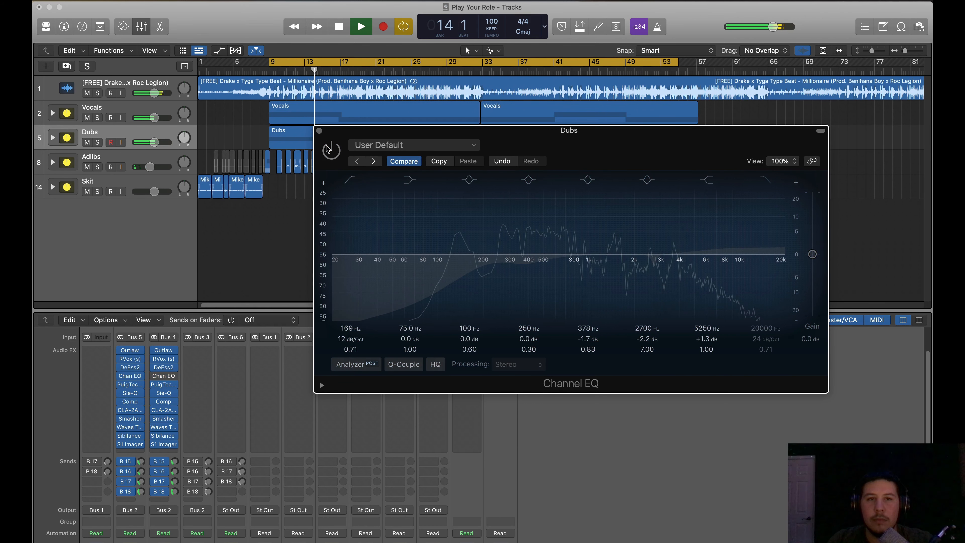
{"action": "left_click", "coordinate": [328, 149]}
{"action": "key", "text": "space"}
{"action": "left_click", "coordinate": [319, 130]}
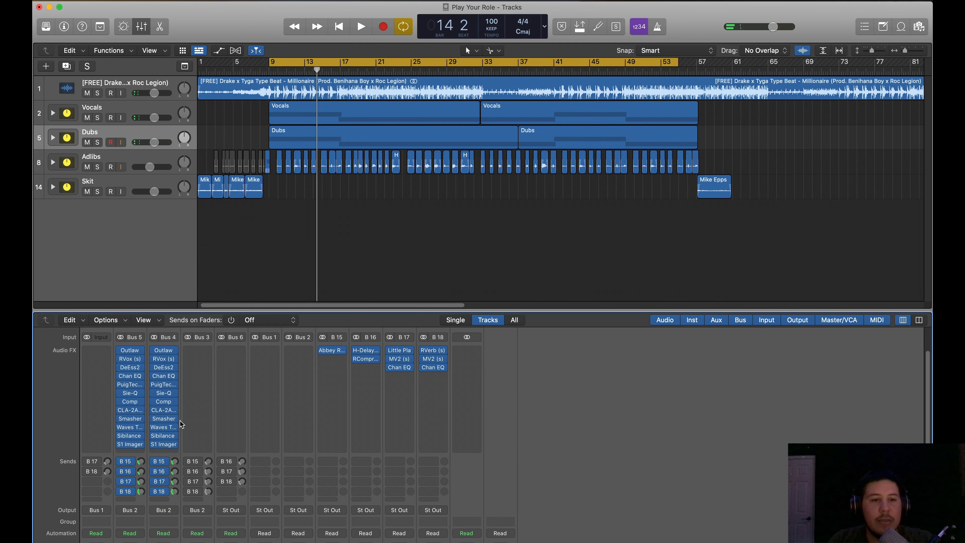
On the Dubs Smasher, raise the input to 4.32 dB and the mix to 13%, and close it
{"action": "left_click", "coordinate": [159, 420]}
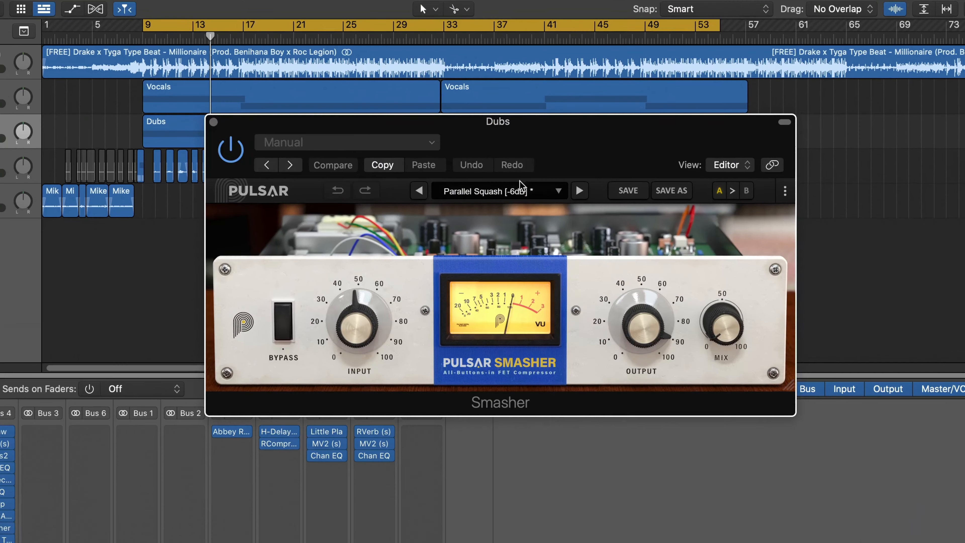
{"action": "left_click_drag", "start_coordinate": [579, 161], "coordinate": [515, 241]}
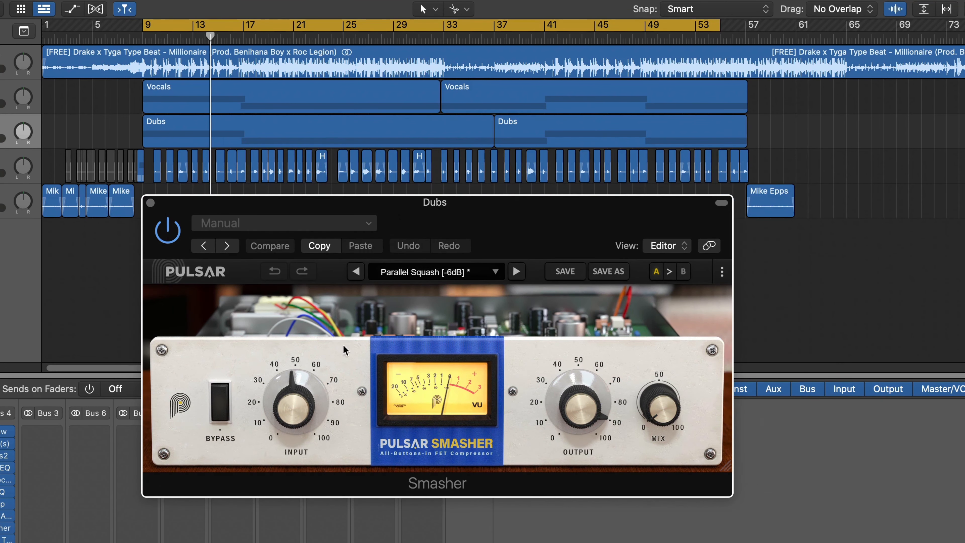
{"action": "left_click_drag", "start_coordinate": [301, 424], "coordinate": [311, 405]}
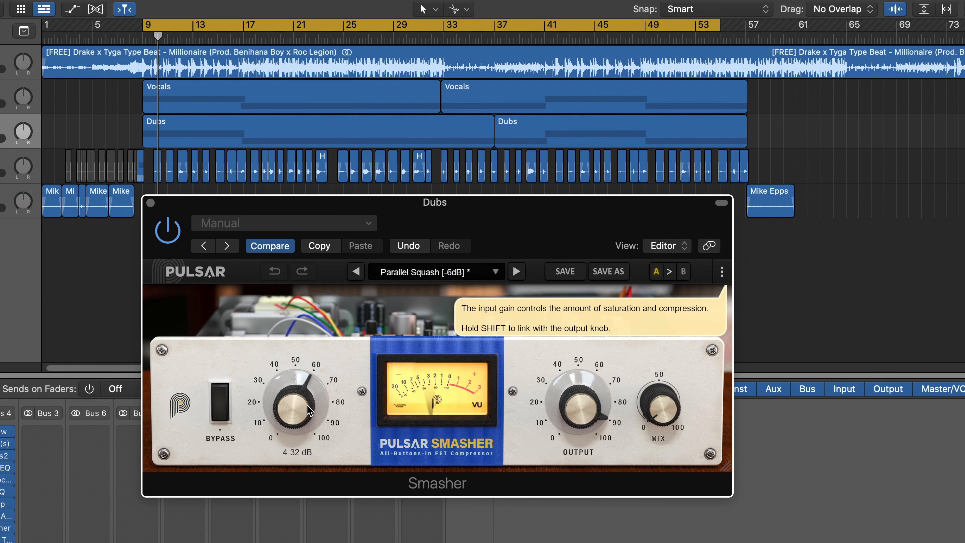
{"action": "mouse_move", "coordinate": [661, 405]}
{"action": "left_mouse_down"}
{"action": "mouse_move", "coordinate": [659, 376]}
{"action": "mouse_move", "coordinate": [679, 321]}
{"action": "mouse_move", "coordinate": [666, 392]}
{"action": "left_mouse_up"}
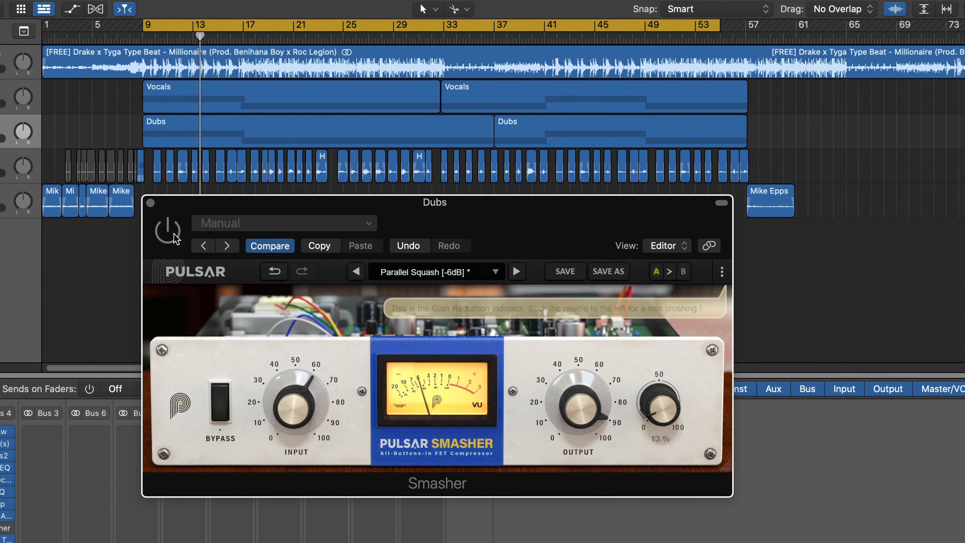
{"action": "left_click", "coordinate": [150, 203]}
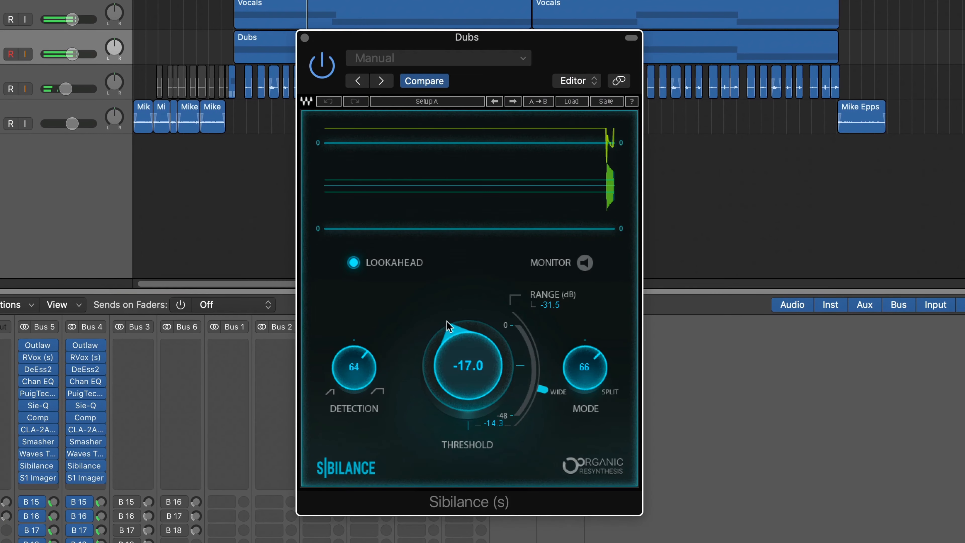
Set the Dubs Sibilance to threshold -17.2, mode 71, detection 65 and range -34.9 dB, and close it
{"action": "mouse_move", "coordinate": [450, 326]}
{"action": "left_mouse_down"}
{"action": "mouse_move", "coordinate": [450, 344]}
{"action": "mouse_move", "coordinate": [452, 328]}
{"action": "left_mouse_up"}
{"action": "left_click_drag", "start_coordinate": [601, 383], "coordinate": [603, 372]}
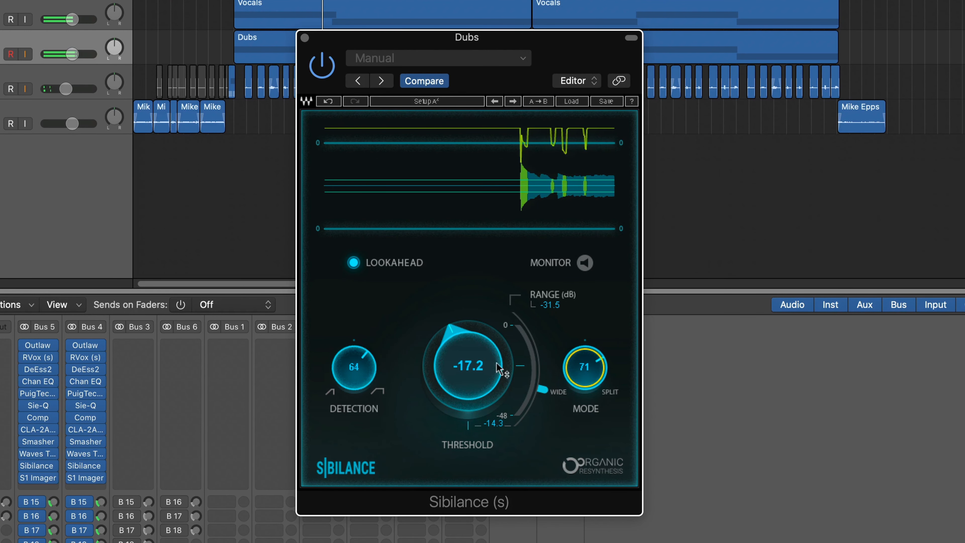
{"action": "left_click_drag", "start_coordinate": [353, 380], "coordinate": [355, 378]}
{"action": "left_click_drag", "start_coordinate": [543, 390], "coordinate": [539, 400]}
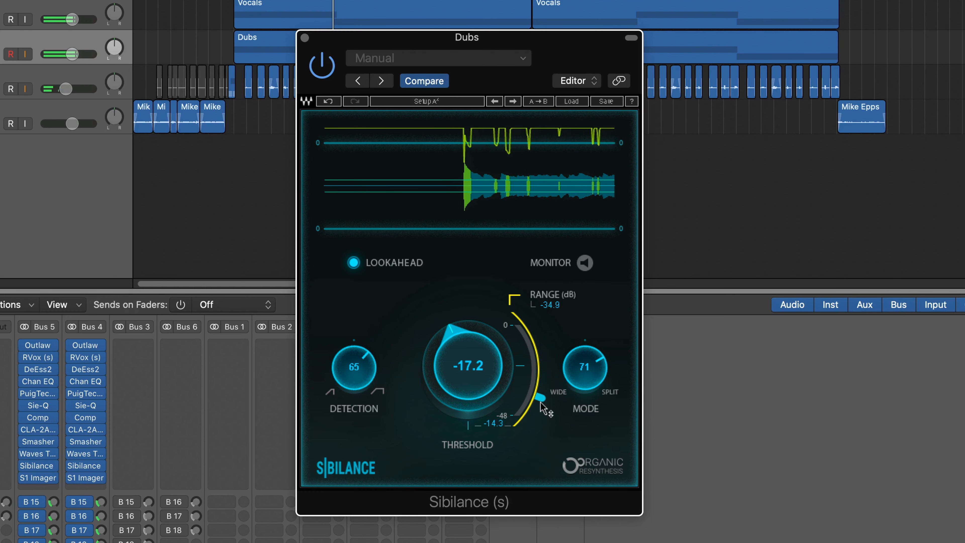
{"action": "left_click", "coordinate": [305, 38]}
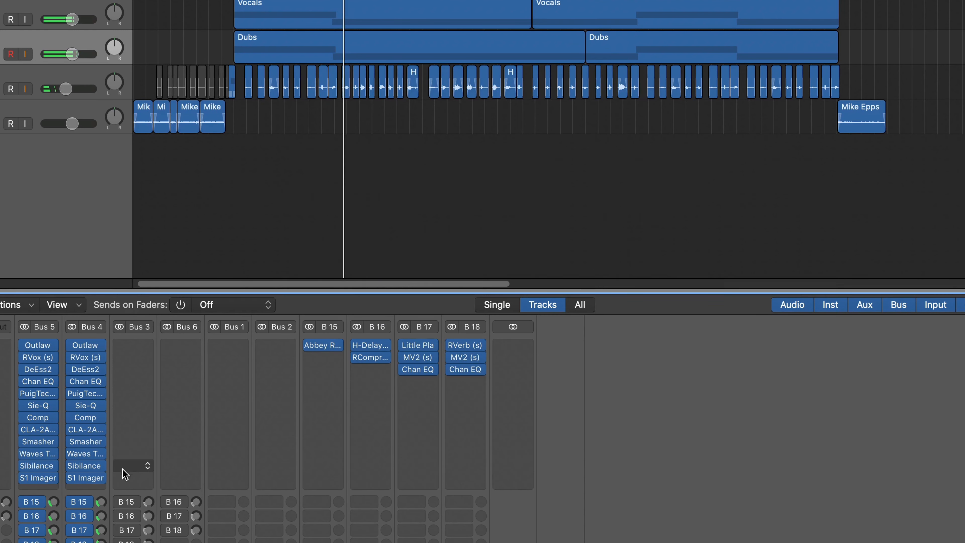
Open S1 Imager on the Dubs channel and adjust its stereo width to 1.17 during playback
{"action": "left_click", "coordinate": [87, 477]}
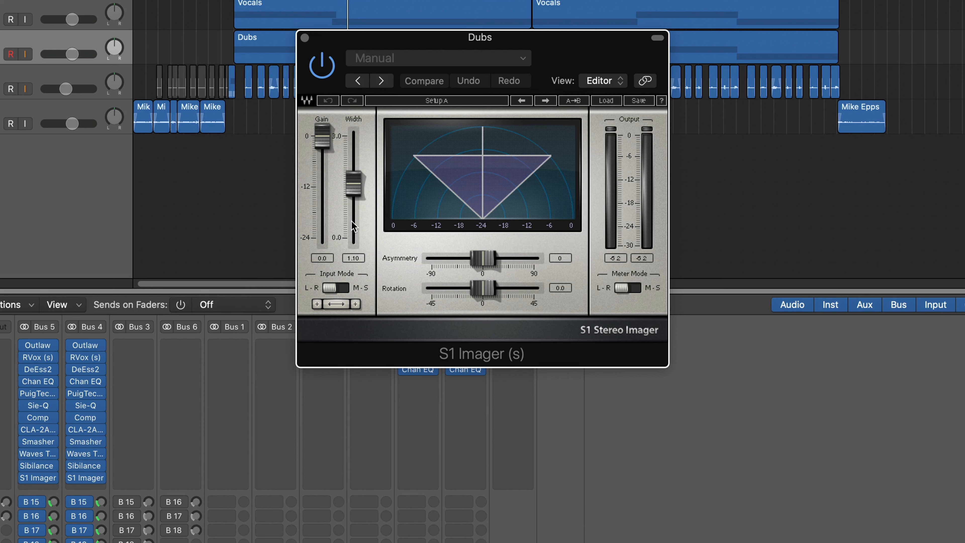
{"action": "key", "text": "space"}
{"action": "scroll", "coordinate": [356, 226], "scroll_direction": "up", "scroll_amount": 10}
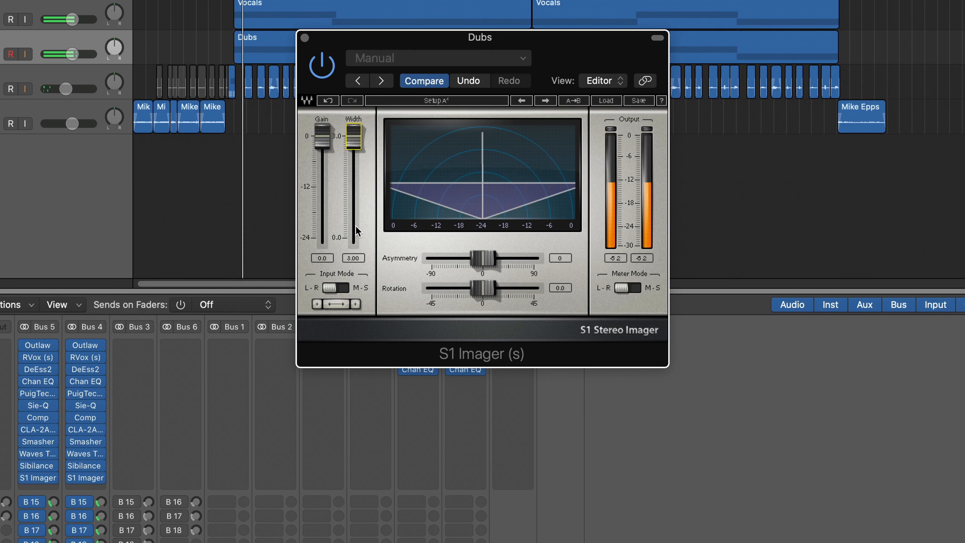
{"action": "scroll", "coordinate": [356, 226], "scroll_direction": "down", "scroll_amount": 5}
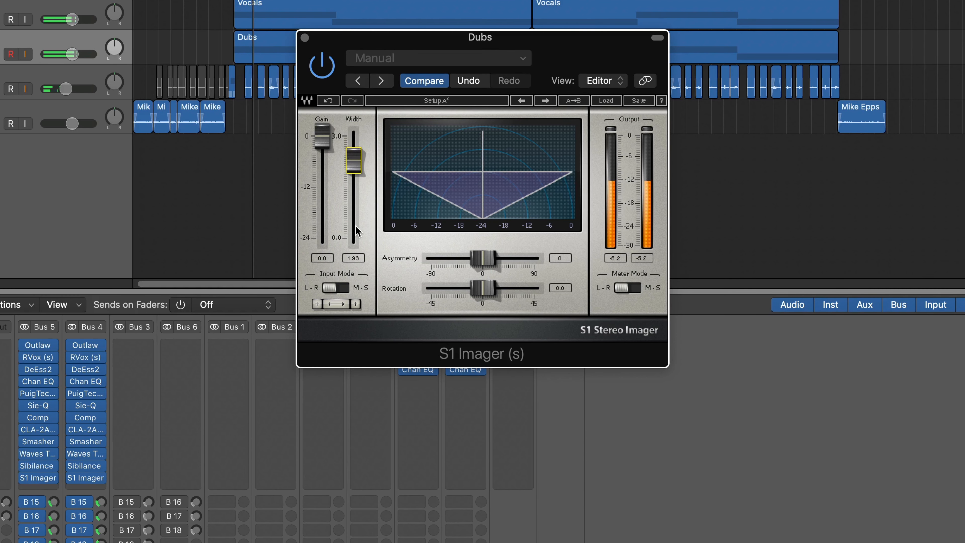
{"action": "scroll", "coordinate": [356, 226], "scroll_direction": "down", "scroll_amount": 3}
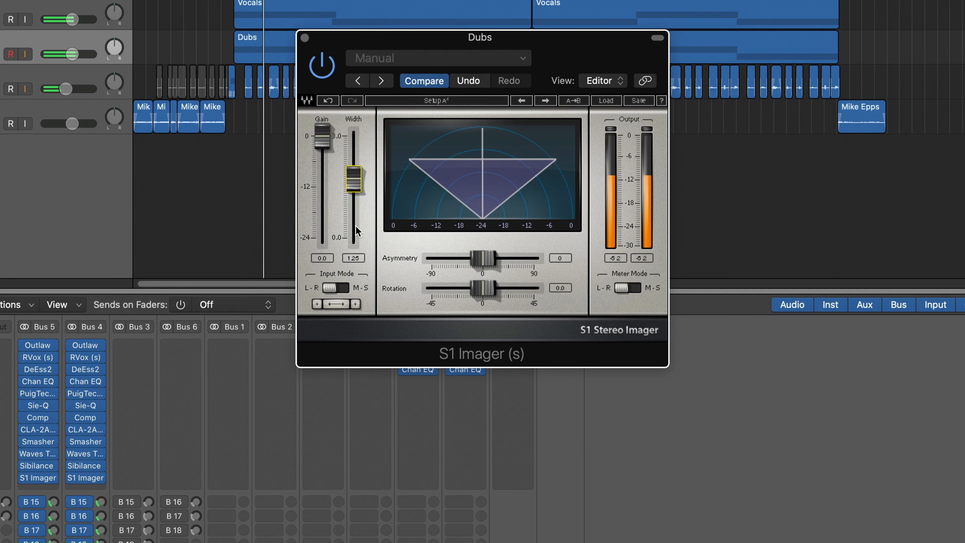
{"action": "scroll", "coordinate": [356, 225], "scroll_direction": "down", "scroll_amount": 1}
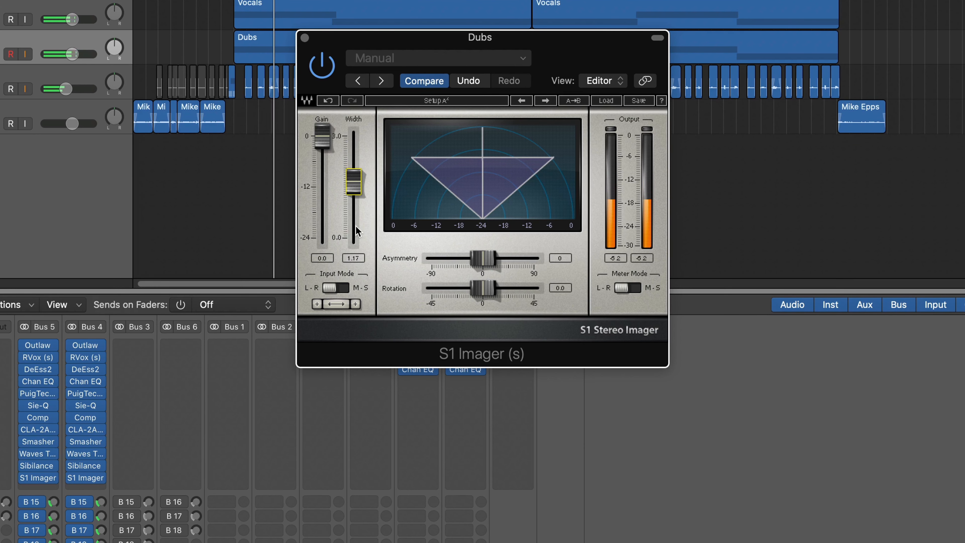
Set the Dubs S1 Imager's width to 1.24, close it and stop playback
{"action": "scroll", "coordinate": [356, 226], "scroll_direction": "up", "scroll_amount": 1}
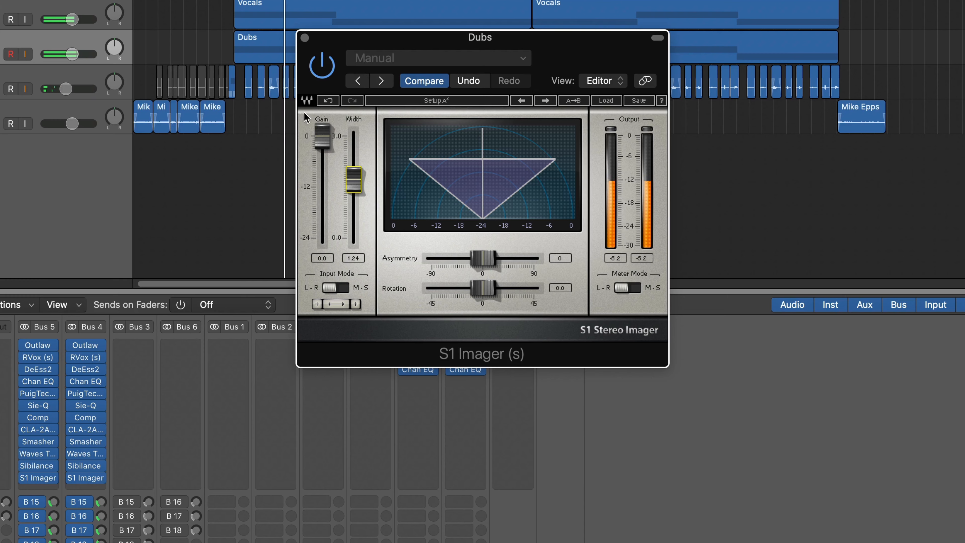
{"action": "left_click", "coordinate": [305, 37]}
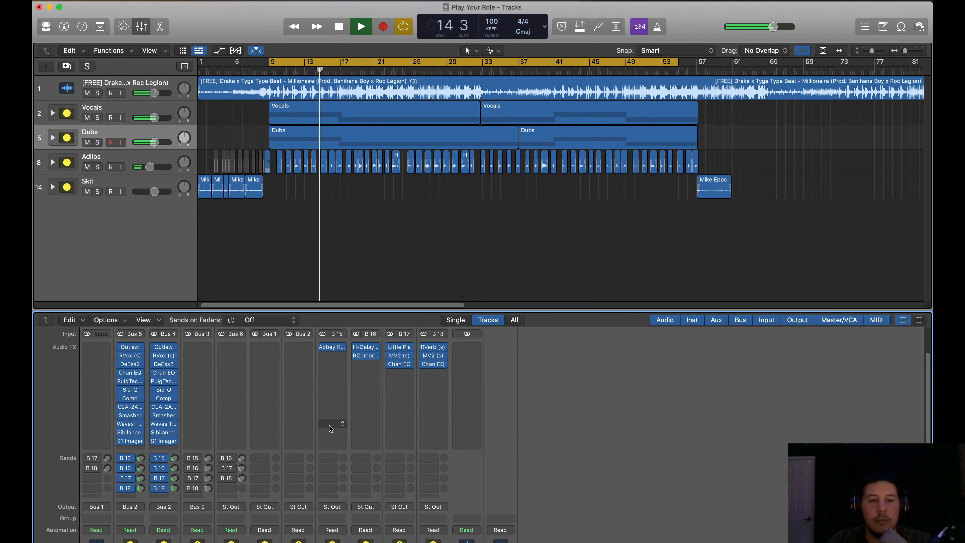
{"action": "scroll", "coordinate": [331, 428], "scroll_direction": "down", "scroll_amount": 5}
{"action": "key", "text": "space"}
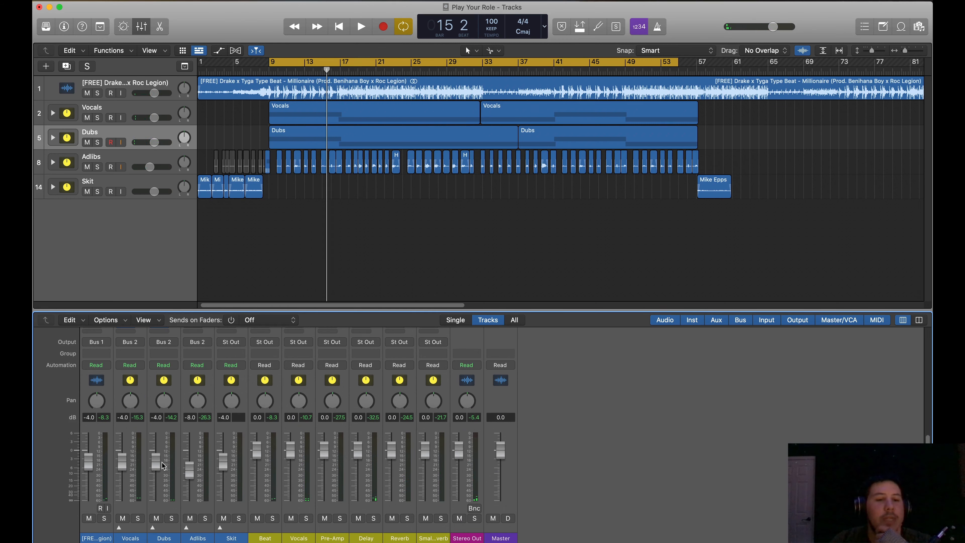
Adjust the Dubs channel's Bus 17 reverb send while the song plays
{"action": "scroll", "coordinate": [163, 464], "scroll_direction": "up", "scroll_amount": 5}
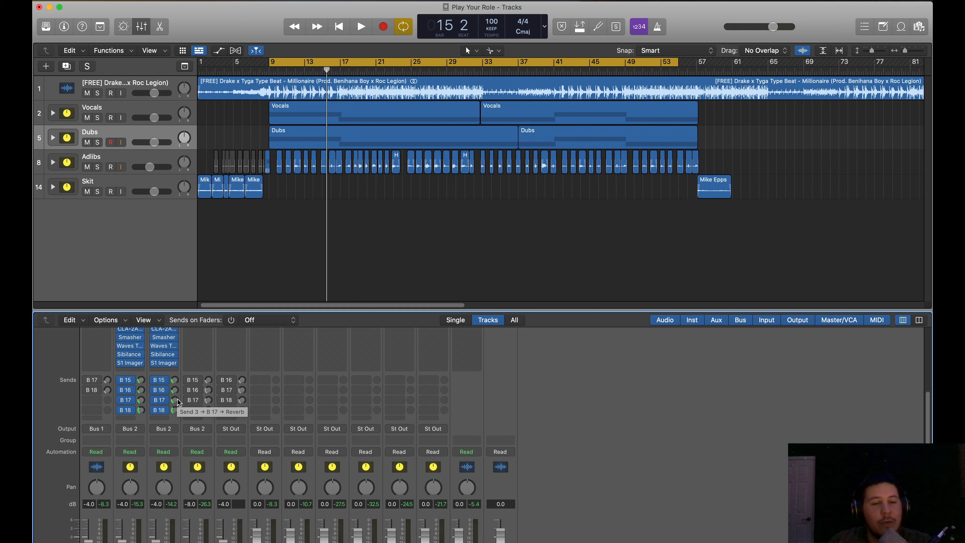
{"action": "scroll", "coordinate": [187, 433], "scroll_direction": "down", "scroll_amount": 3}
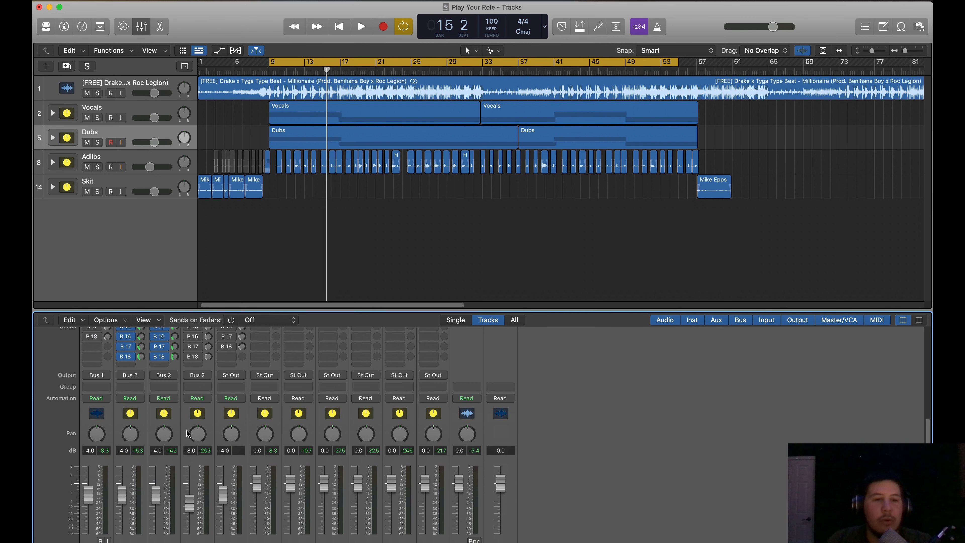
{"action": "key", "text": "space"}
{"action": "scroll", "coordinate": [156, 403], "scroll_direction": "up", "scroll_amount": 1}
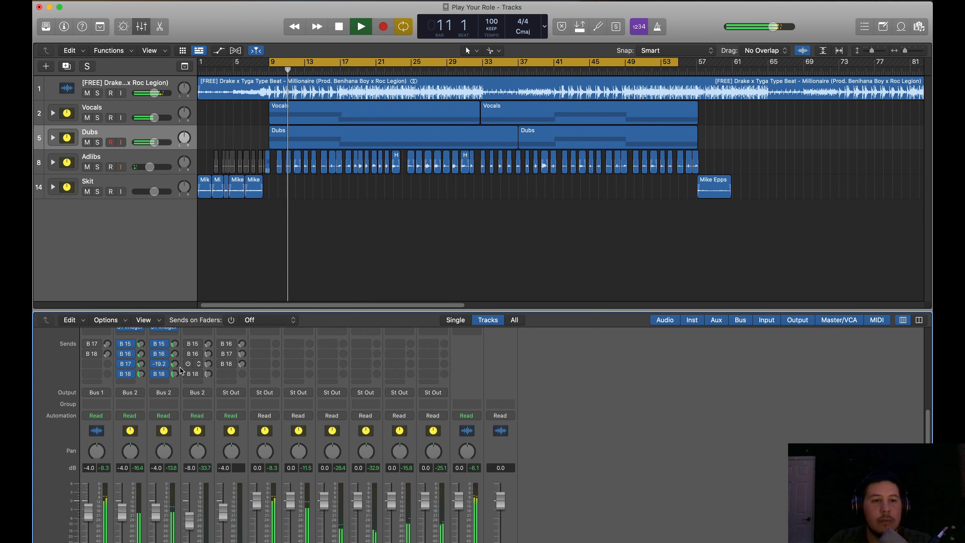
{"action": "left_click_drag", "start_coordinate": [172, 372], "coordinate": [177, 340]}
{"action": "scroll", "coordinate": [306, 357], "scroll_direction": "up", "scroll_amount": 5}
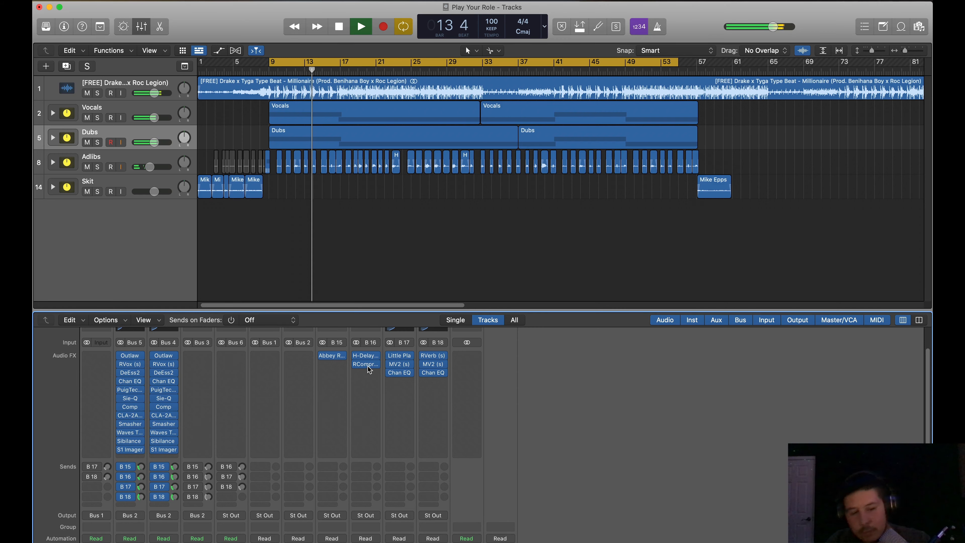
Open the RCompressor on the Delay channel and set its side chain to Bus 4, the Hook Dub and Verse Dub bus
{"action": "left_click", "coordinate": [365, 364]}
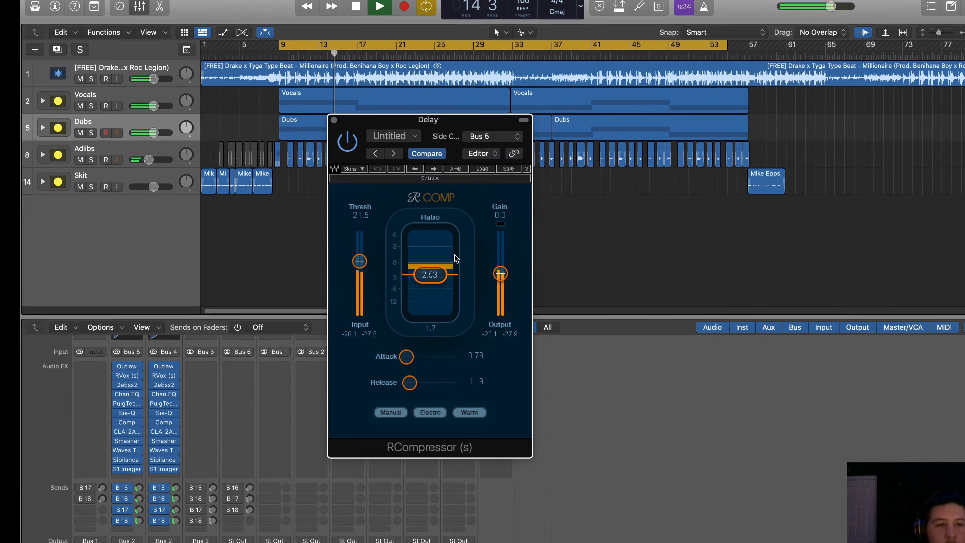
{"action": "left_click", "coordinate": [492, 136]}
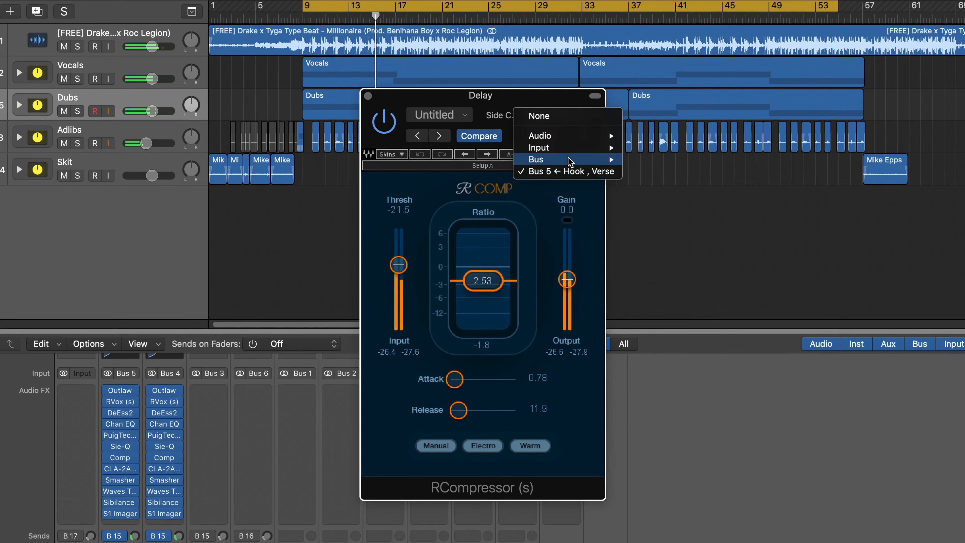
{"action": "mouse_move", "coordinate": [503, 173]}
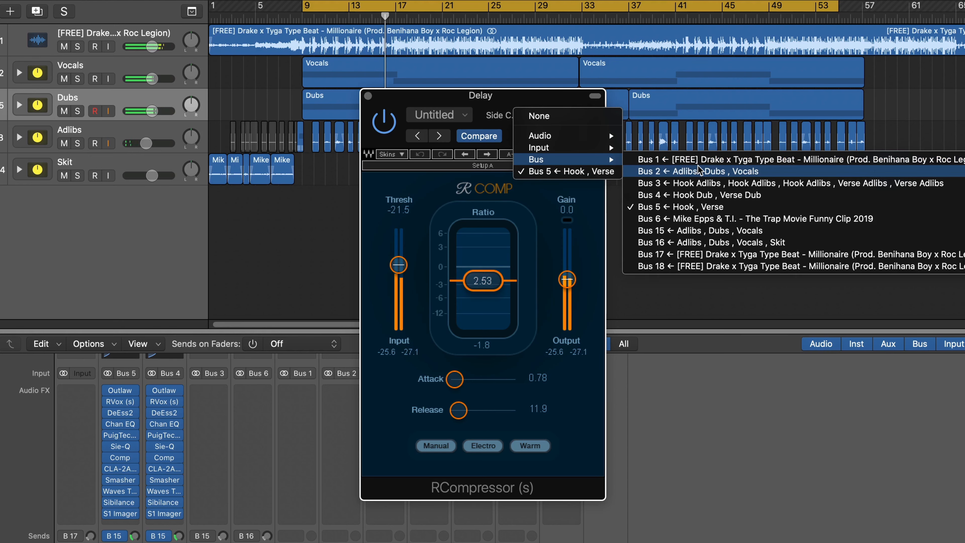
{"action": "key", "text": "Down"}
{"action": "key", "text": "Down"}
{"action": "key", "text": "Return"}
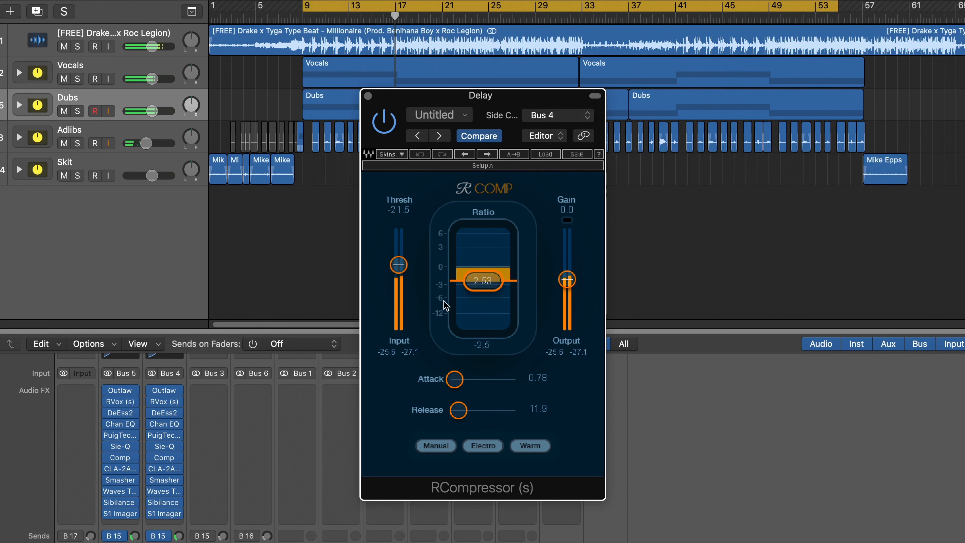
Set the Delay RCompressor's threshold to -22.5 and attack to 0.50, and close it
{"action": "scroll", "coordinate": [409, 301], "scroll_direction": "down", "scroll_amount": 5}
{"action": "scroll", "coordinate": [444, 380], "scroll_direction": "down", "scroll_amount": 2}
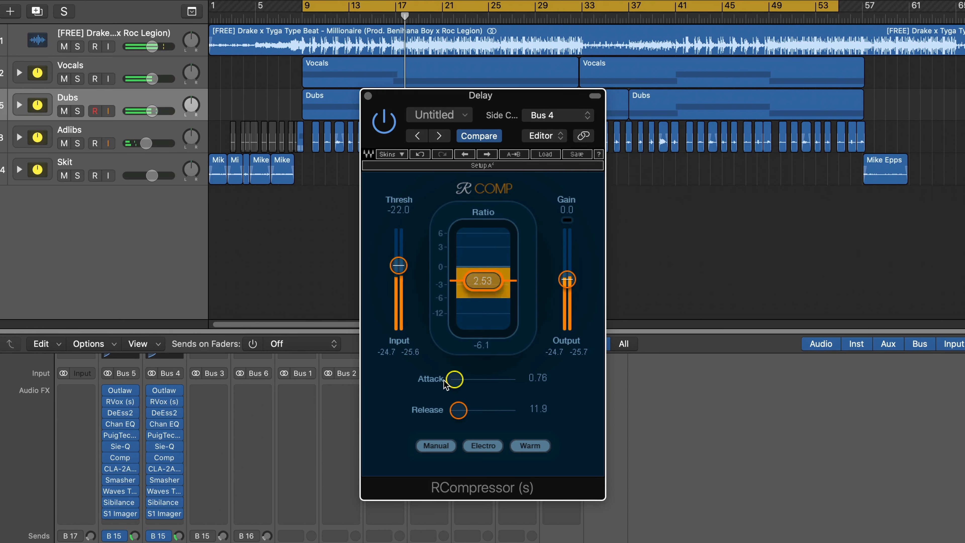
{"action": "scroll", "coordinate": [446, 382], "scroll_direction": "down", "scroll_amount": 5}
{"action": "scroll", "coordinate": [407, 335], "scroll_direction": "down", "scroll_amount": 2}
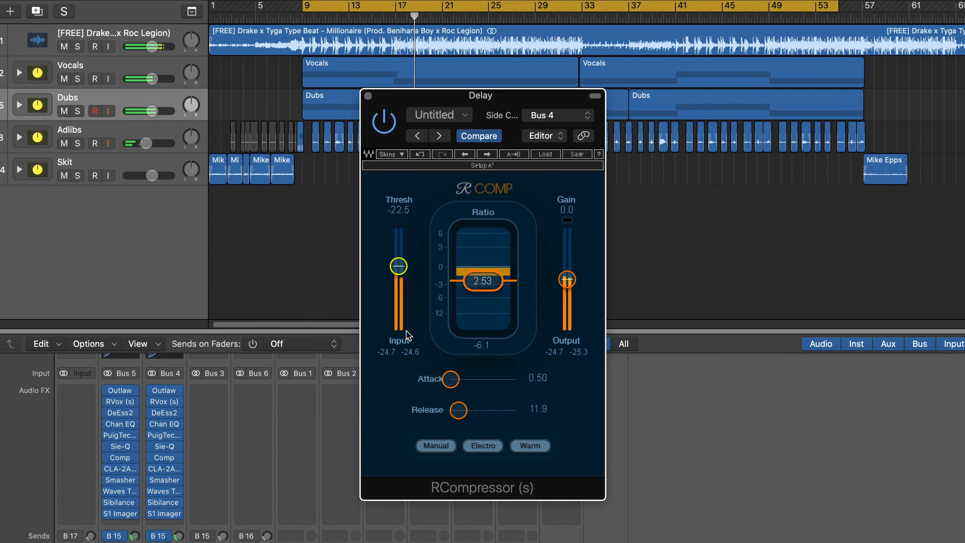
{"action": "left_click", "coordinate": [368, 97]}
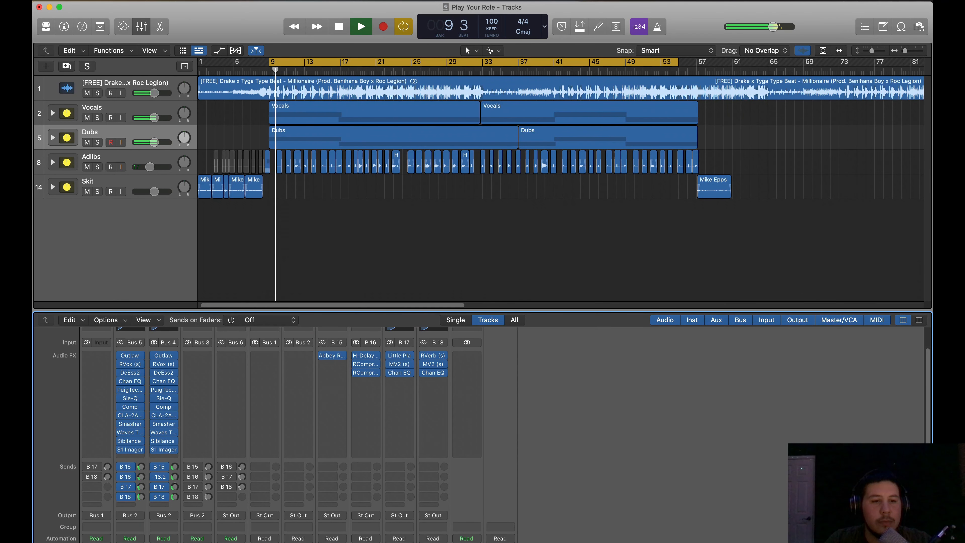
Mute the Vocals channel and set the Dubs fader to -1.3 dB during playback
{"action": "scroll", "coordinate": [123, 507], "scroll_direction": "down", "scroll_amount": 5}
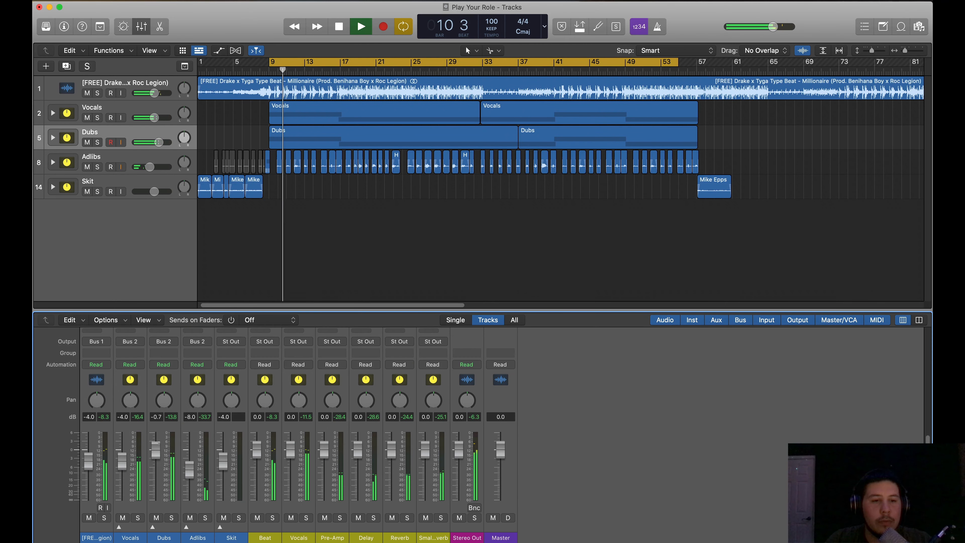
{"action": "left_click", "coordinate": [123, 518]}
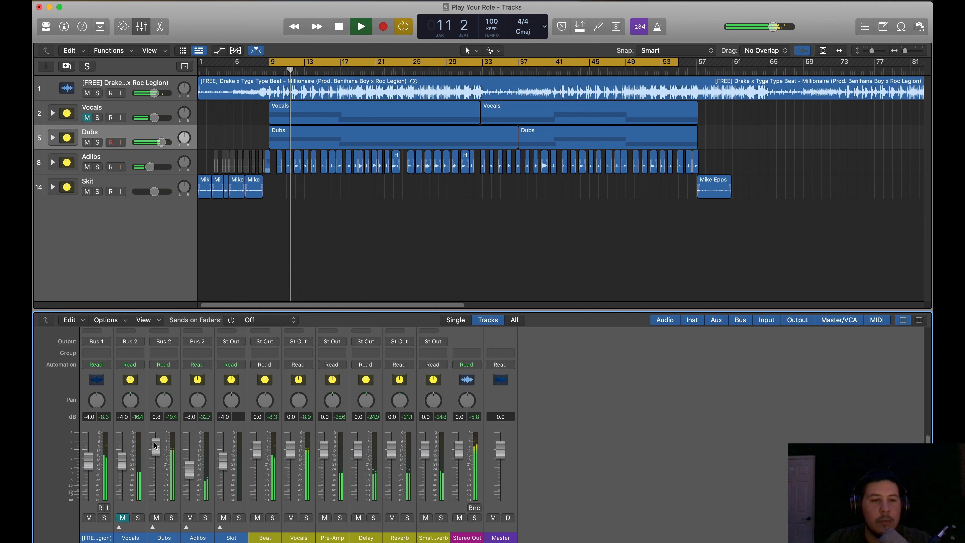
{"action": "left_click_drag", "start_coordinate": [156, 448], "coordinate": [158, 459]}
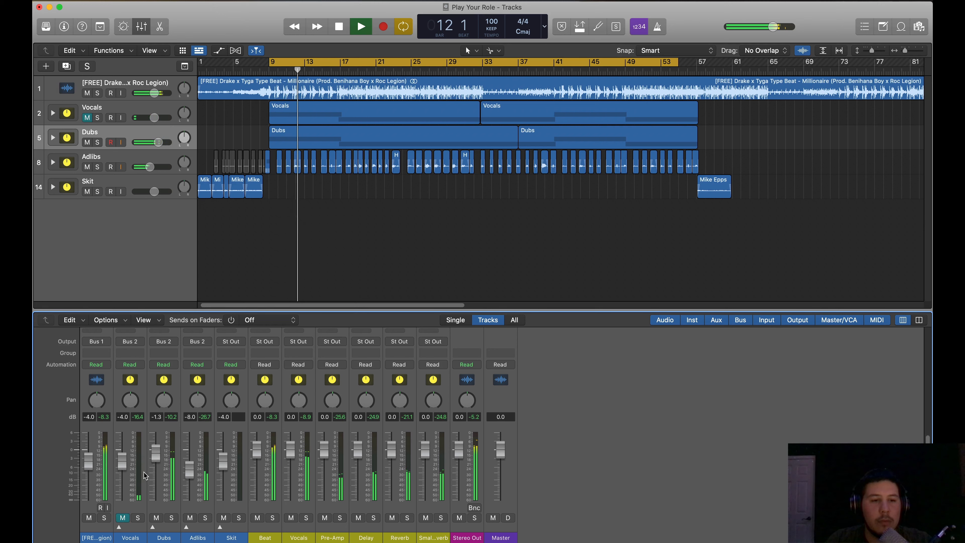
{"action": "key", "text": "space"}
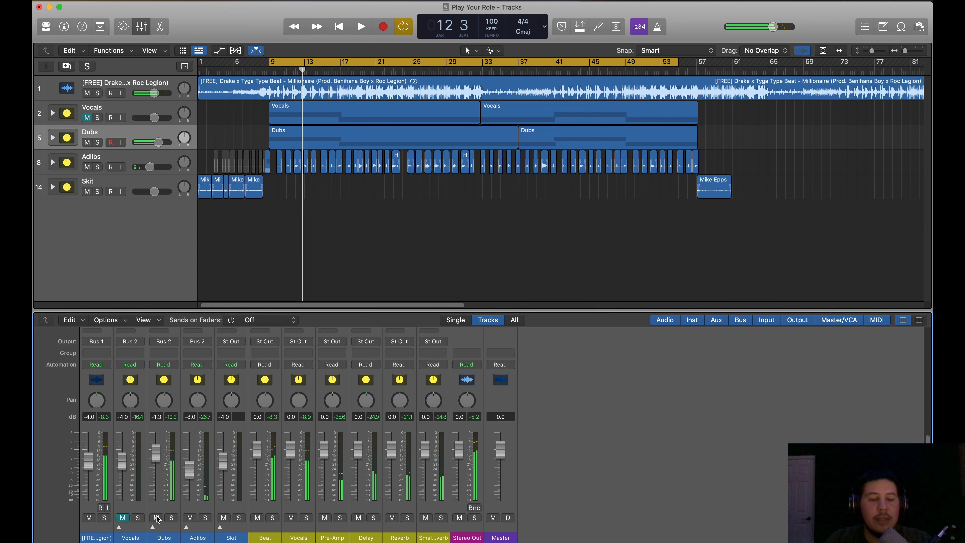
Play the song with the Vocals unmuted and the Dubs muted, and set the Dubs fader to -4.0 dB
{"action": "left_click", "coordinate": [156, 518]}
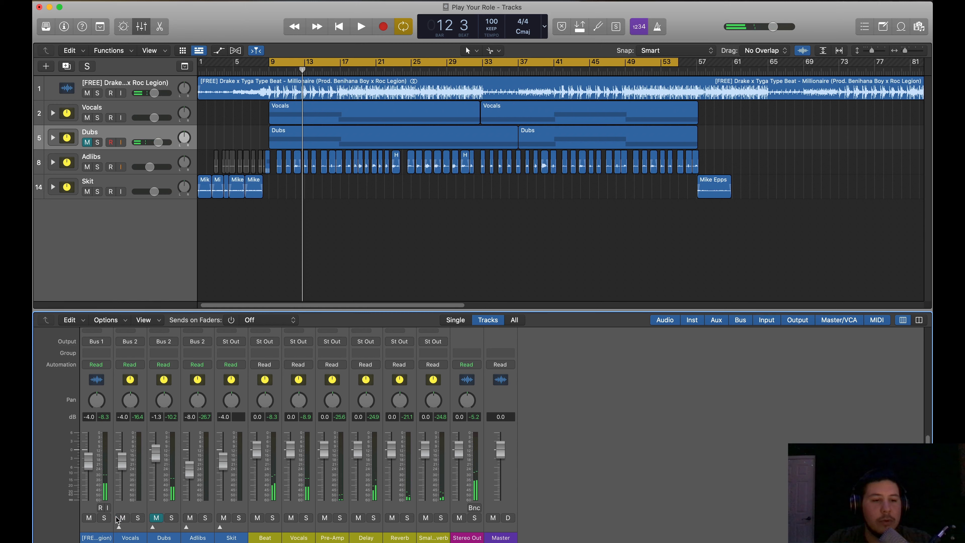
{"action": "key", "text": "space"}
{"action": "left_click_drag", "start_coordinate": [155, 453], "coordinate": [156, 463]}
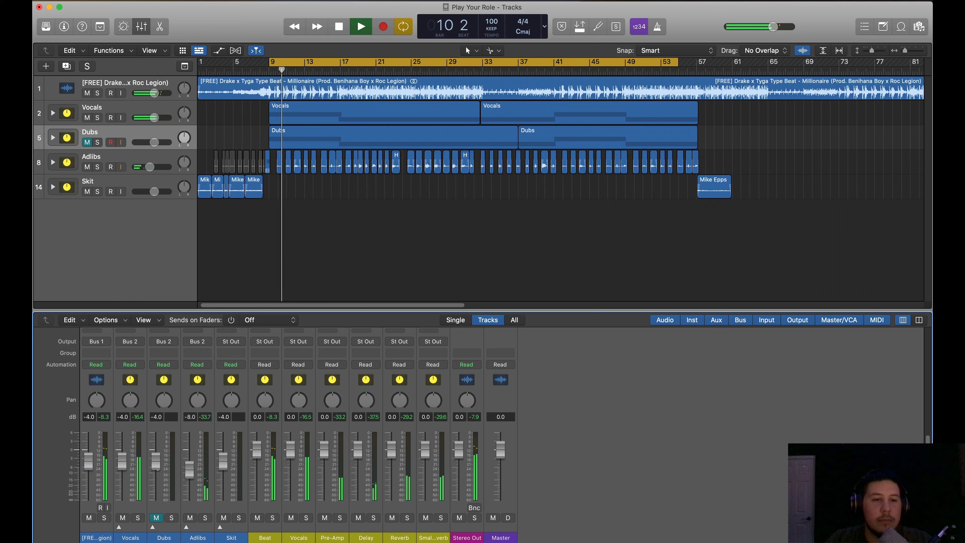
{"action": "key", "text": "space"}
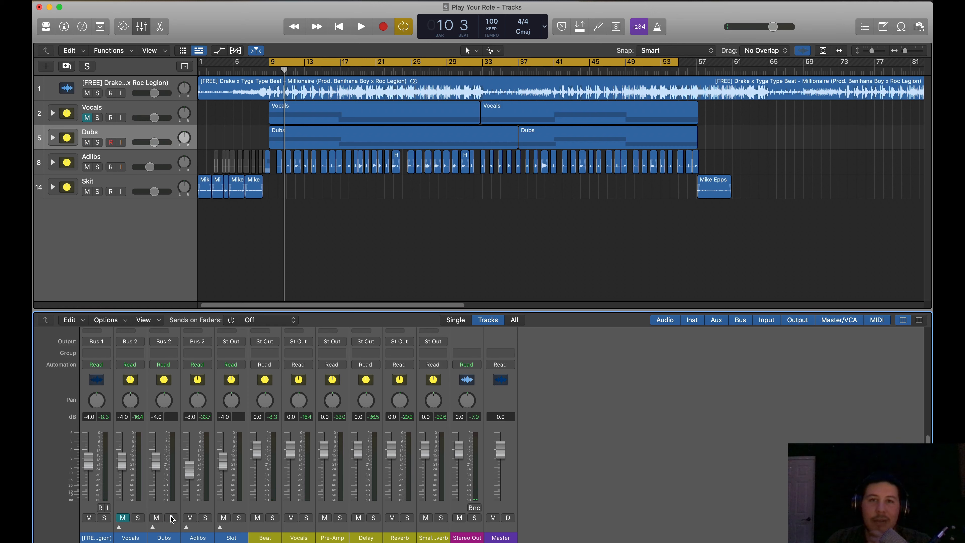
Play the Dubs without the Vocals, set the Dubs Waves Tune Real-Time to speed 25.6 ms and note transition 27.9 ms, and close it
{"action": "key", "text": "space"}
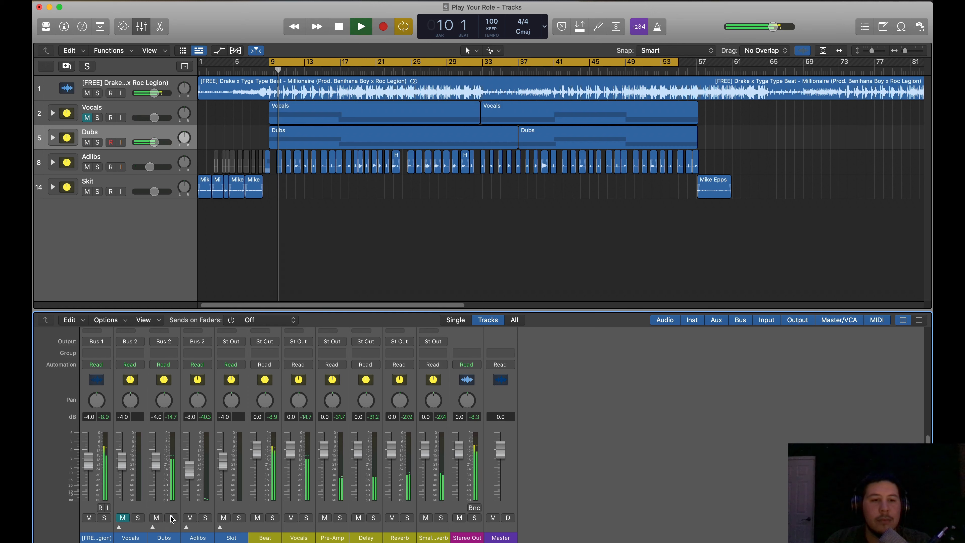
{"action": "scroll", "coordinate": [154, 445], "scroll_direction": "up", "scroll_amount": 5}
{"action": "key", "text": "space"}
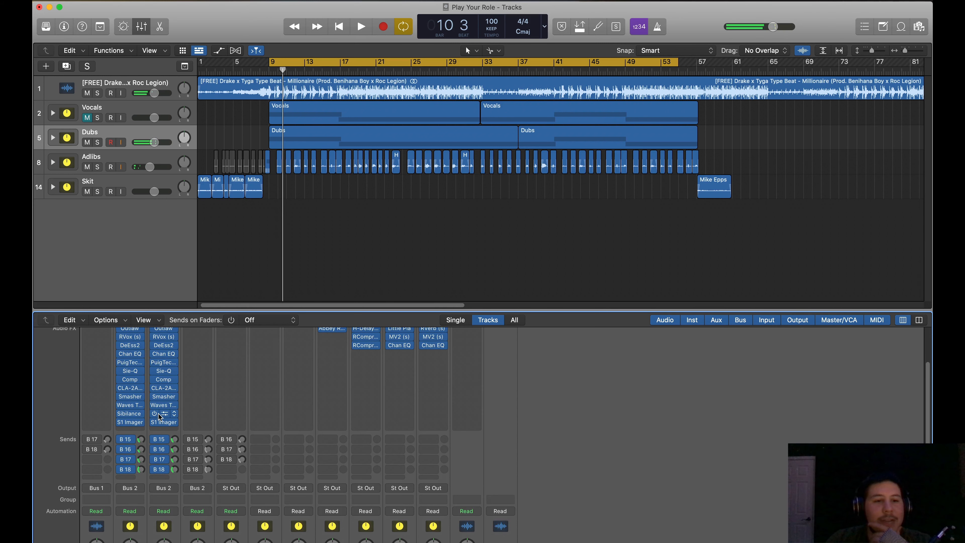
{"action": "left_click", "coordinate": [164, 405]}
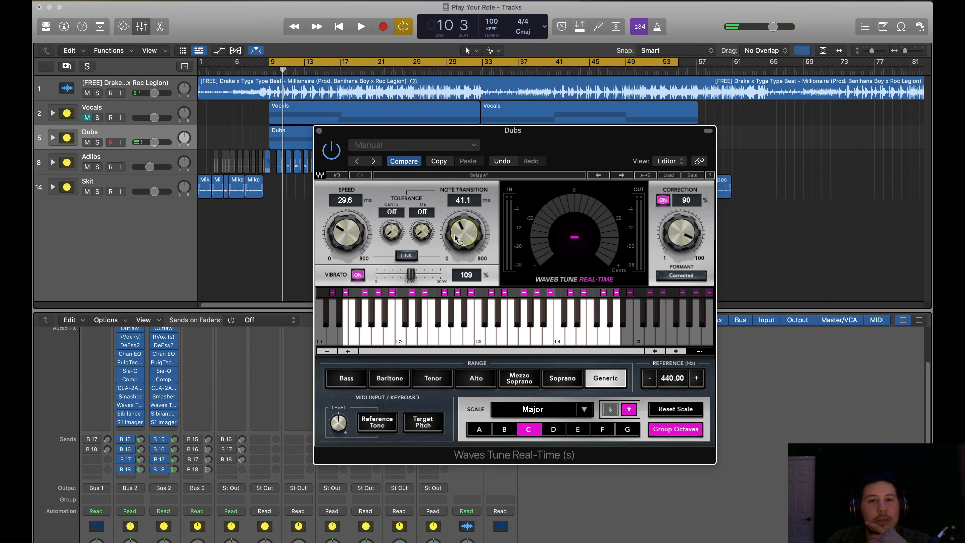
{"action": "scroll", "coordinate": [455, 235], "scroll_direction": "down", "scroll_amount": 5}
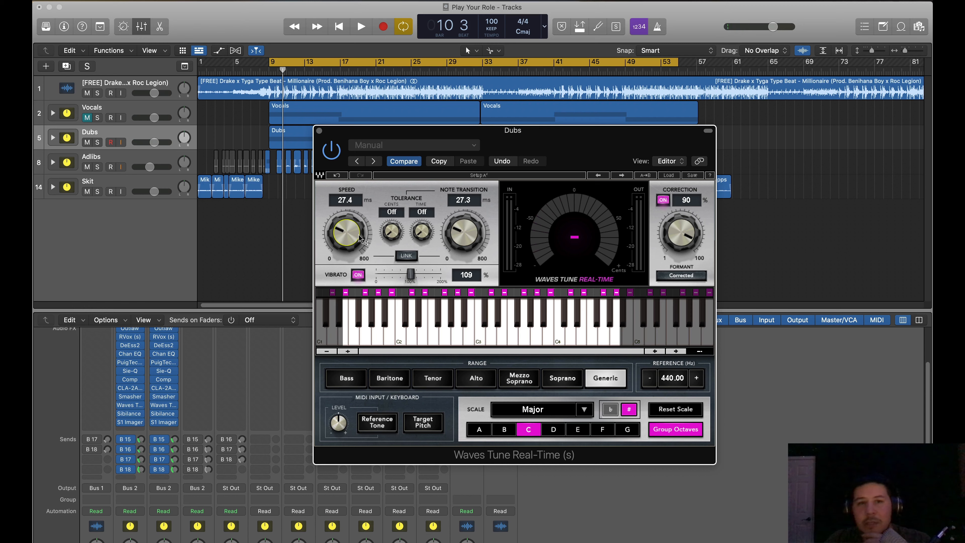
{"action": "key", "text": "space"}
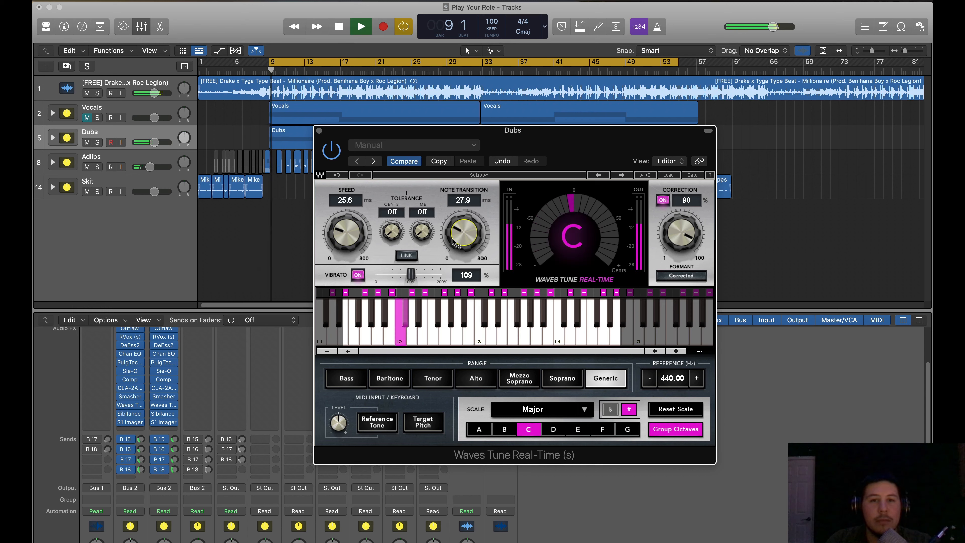
{"action": "key", "text": "space"}
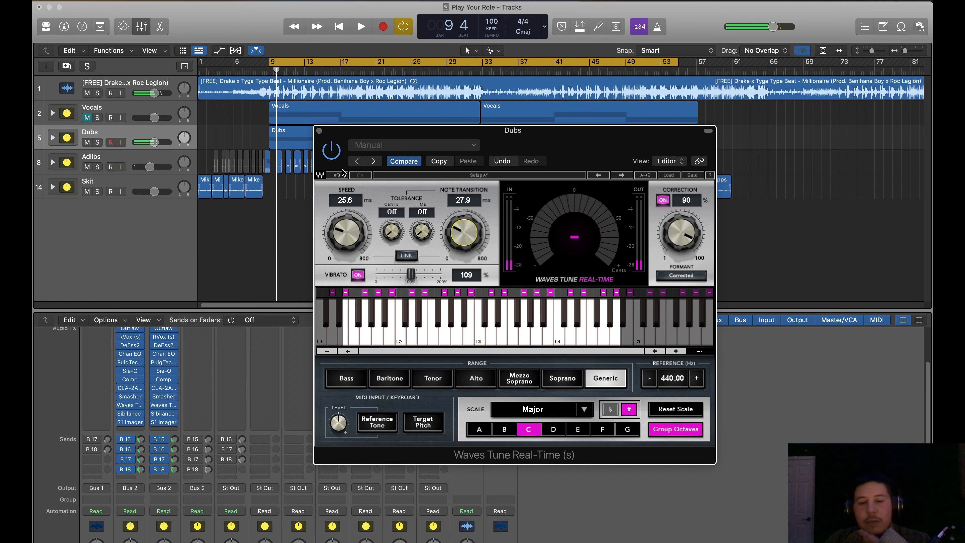
{"action": "left_click", "coordinate": [320, 130]}
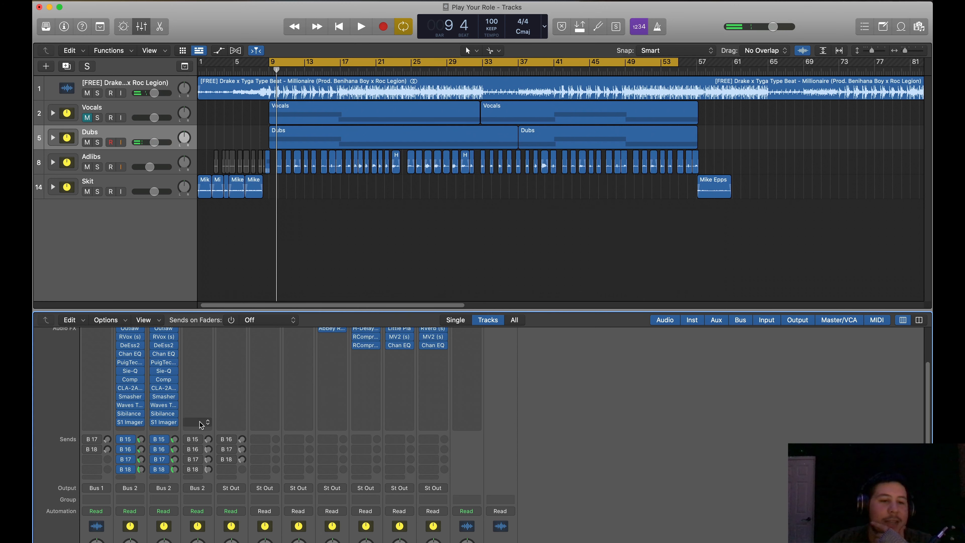
Unmute the Vocals, pull the Dubs fader fully down and raise it to about -5.4 dB during playback
{"action": "scroll", "coordinate": [170, 477], "scroll_direction": "down", "scroll_amount": 5}
{"action": "scroll", "coordinate": [122, 502], "scroll_direction": "down", "scroll_amount": 2}
{"action": "left_click", "coordinate": [122, 518]}
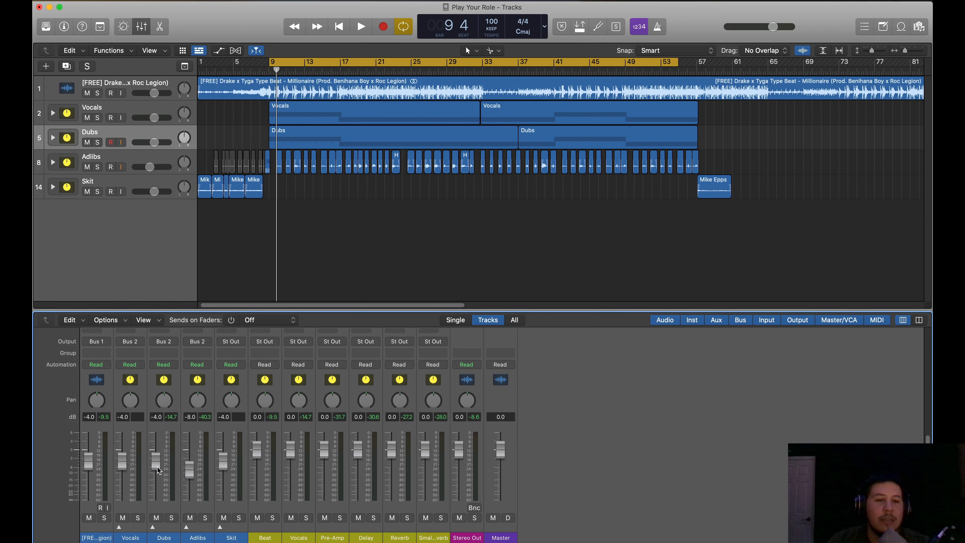
{"action": "key", "text": "space"}
{"action": "left_click_drag", "start_coordinate": [157, 467], "coordinate": [156, 501]}
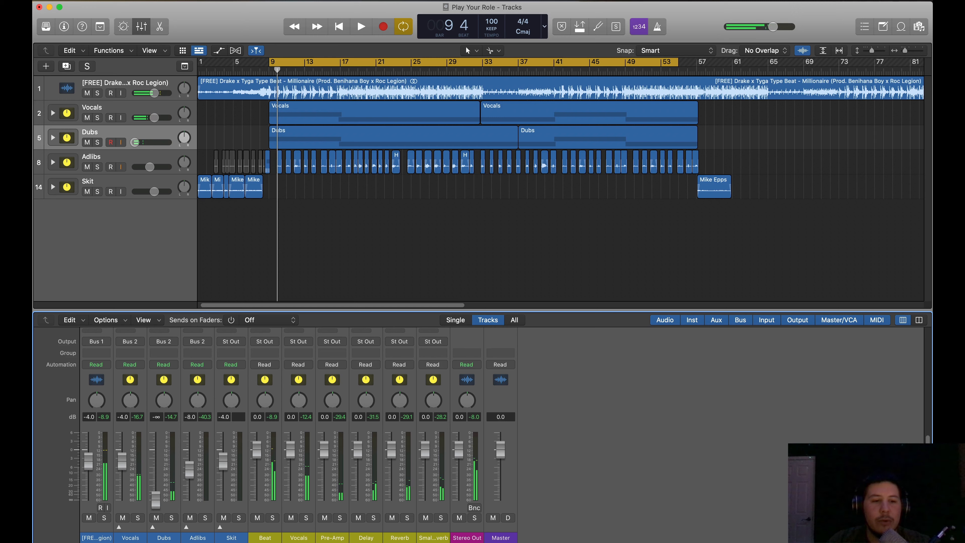
{"action": "key", "text": "space"}
{"action": "left_click_drag", "start_coordinate": [156, 499], "coordinate": [175, 474]}
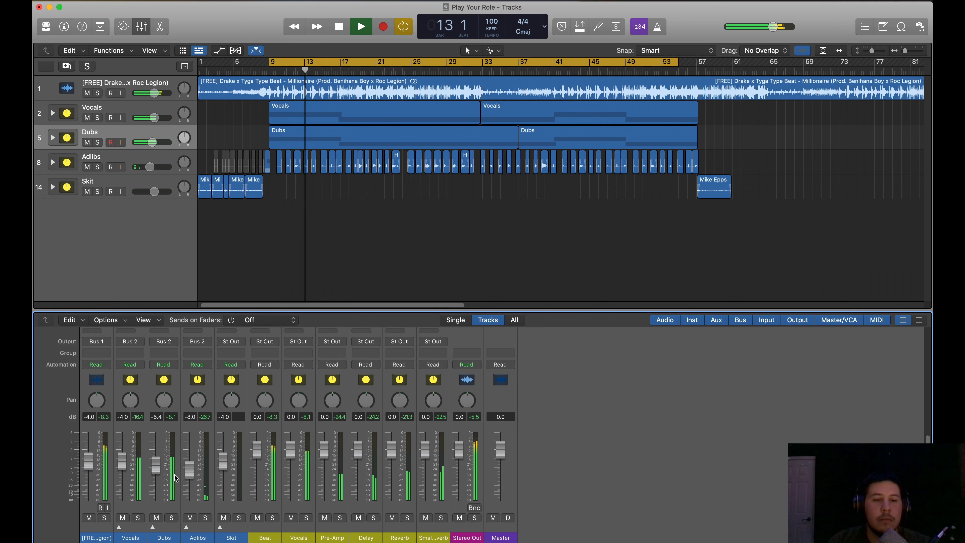
Compare the mix with the Dubs muted and unmuted, set their fader to -5.7 dB and stop playback
{"action": "left_click", "coordinate": [157, 518]}
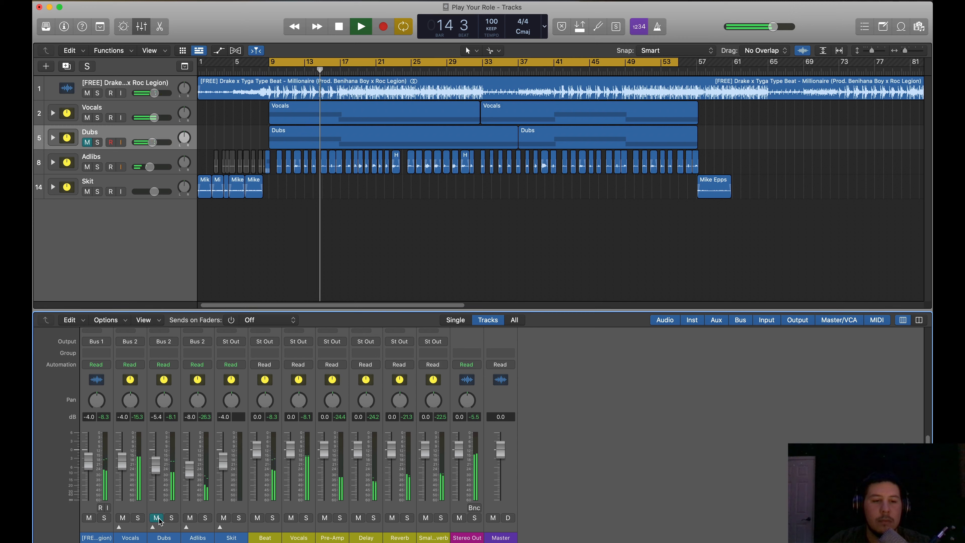
{"action": "left_click", "coordinate": [157, 518]}
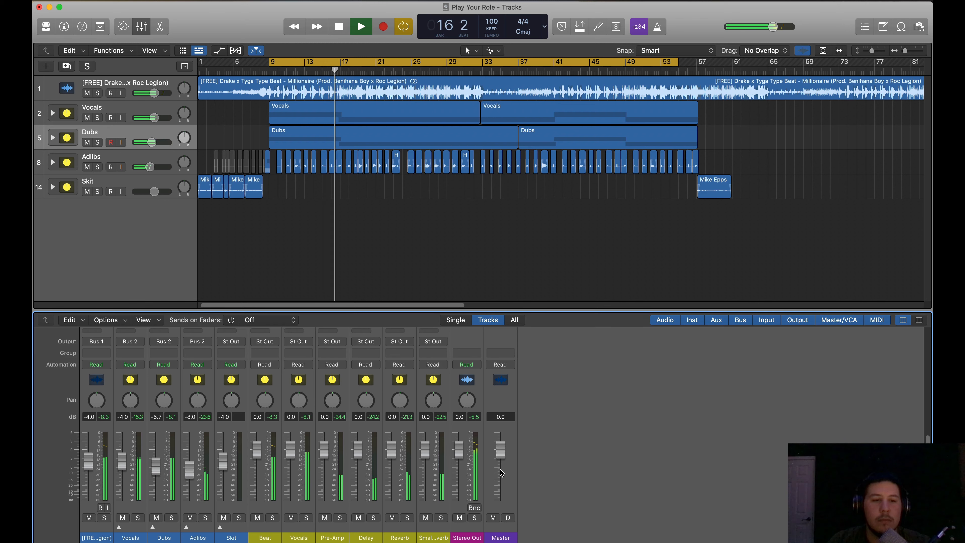
{"action": "key", "text": "space"}
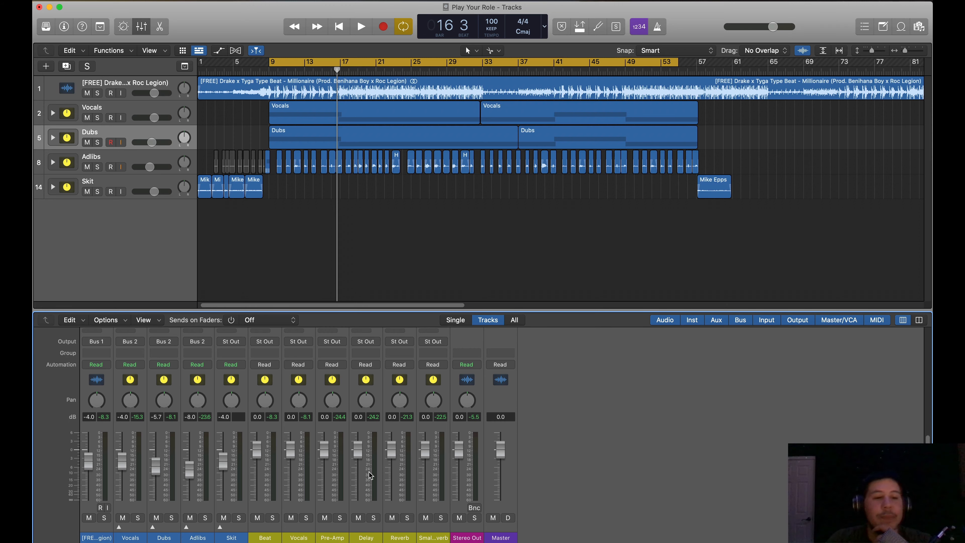
{"action": "scroll", "coordinate": [369, 474], "scroll_direction": "up", "scroll_amount": 10}
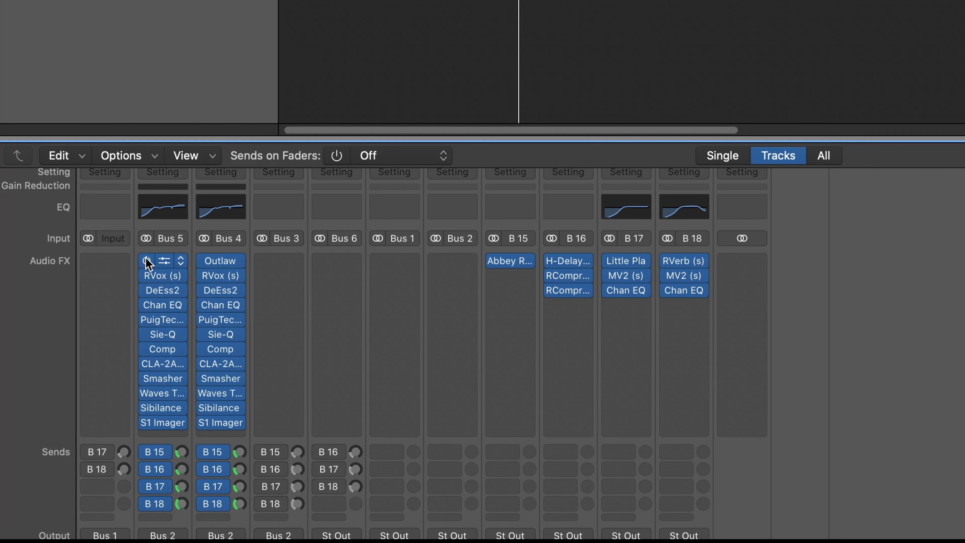
Bypass all plugins and sends on the Vocals and Dubs channels, keeping the B 15 Abbey Road plugin enabled
{"action": "left_click_drag", "start_coordinate": [146, 259], "coordinate": [150, 513]}
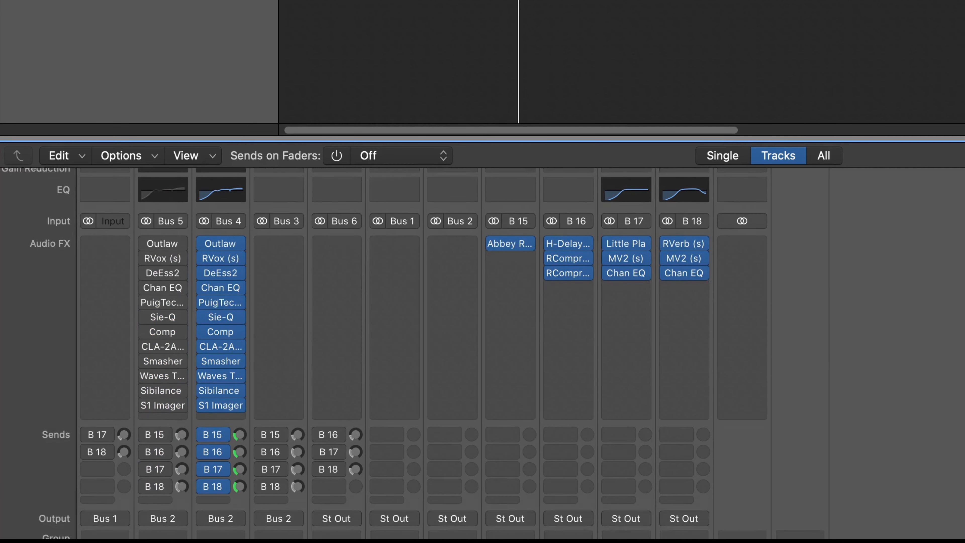
{"action": "left_click_drag", "start_coordinate": [209, 259], "coordinate": [213, 509]}
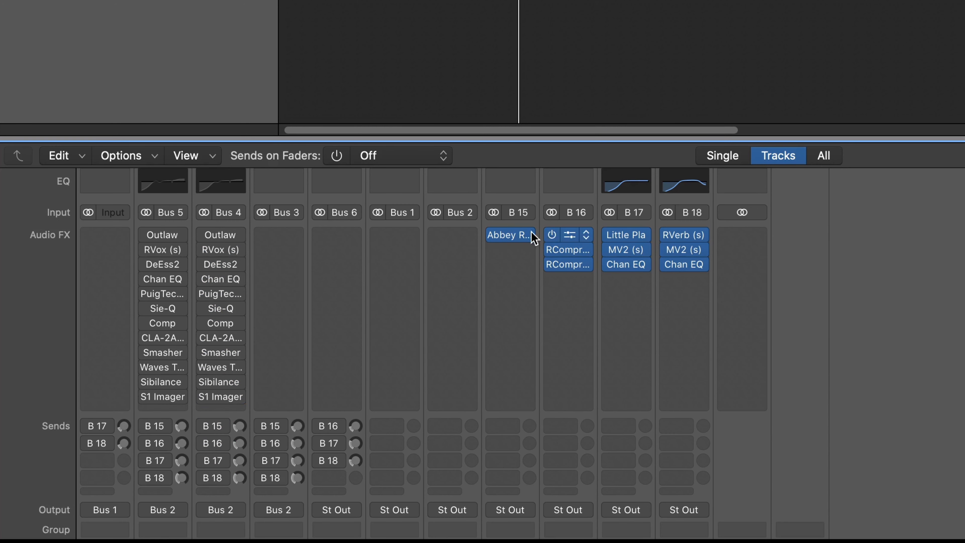
{"action": "left_click", "coordinate": [493, 235]}
{"action": "left_click", "coordinate": [493, 235]}
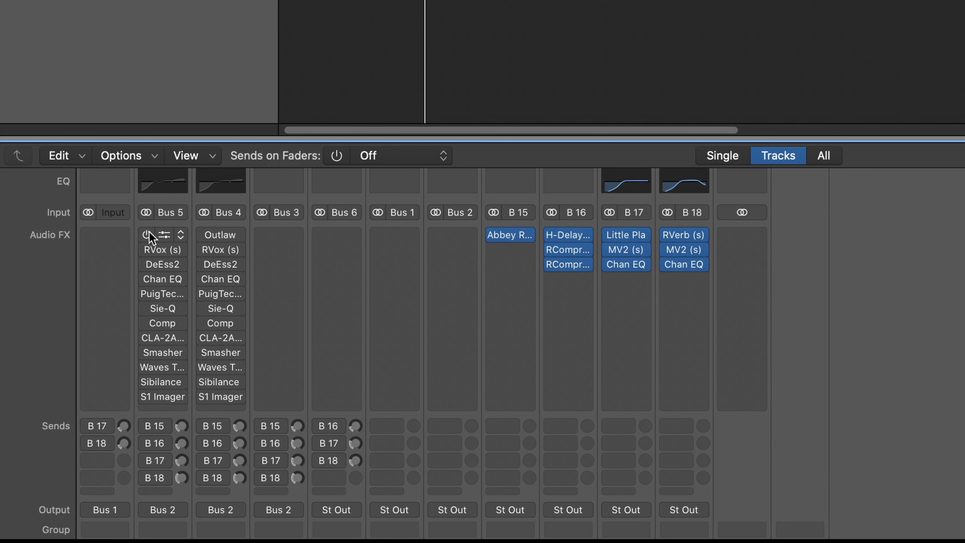
During playback, re-enable Outlaw, RVox, DeEss2 and Channel EQ one after another on both the Vocals and Dubs channels
{"action": "left_click", "coordinate": [148, 233]}
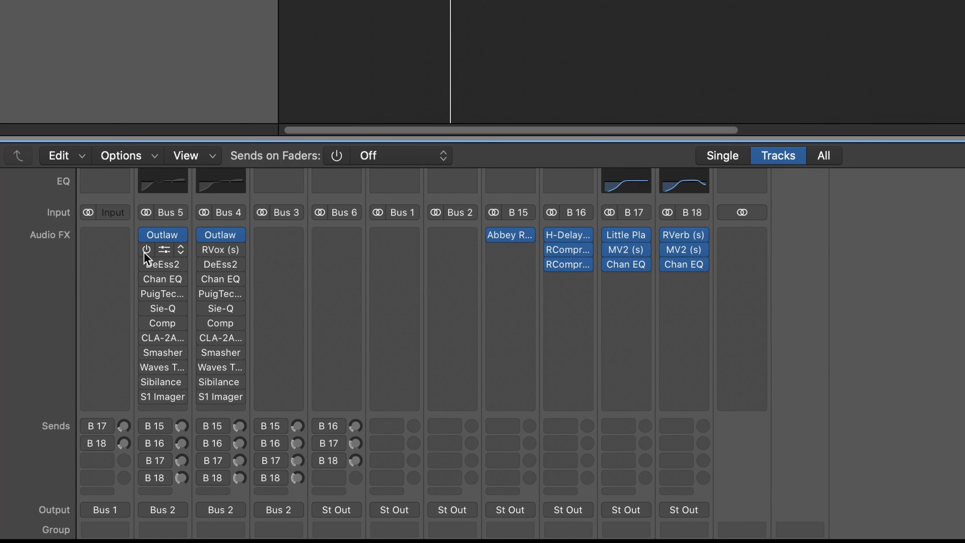
{"action": "left_click", "coordinate": [146, 250]}
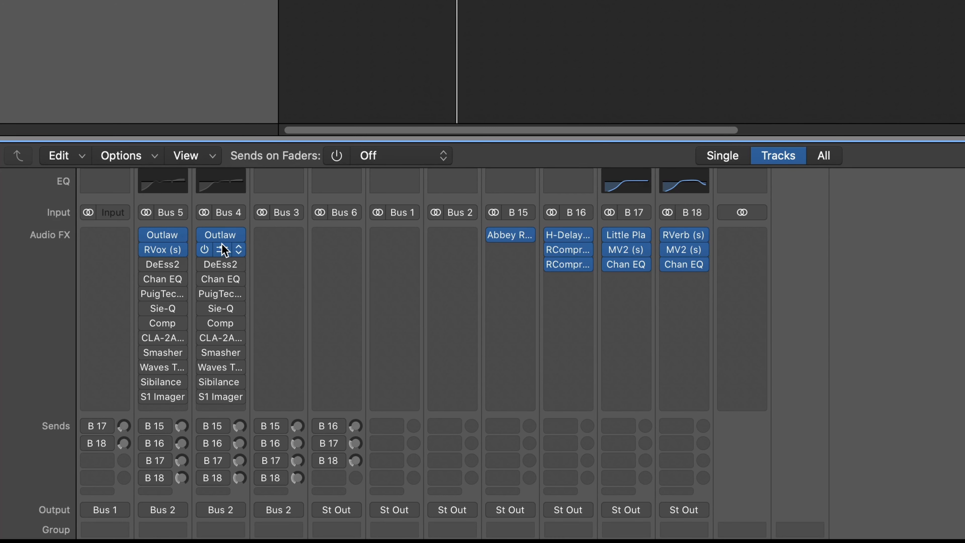
{"action": "left_click", "coordinate": [146, 264]}
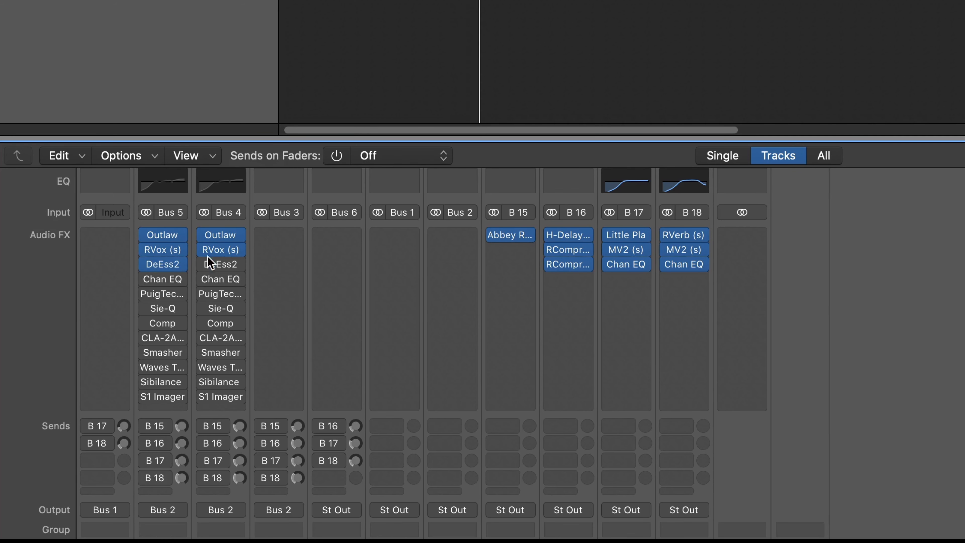
{"action": "left_click", "coordinate": [147, 279]}
{"action": "left_click", "coordinate": [205, 279]}
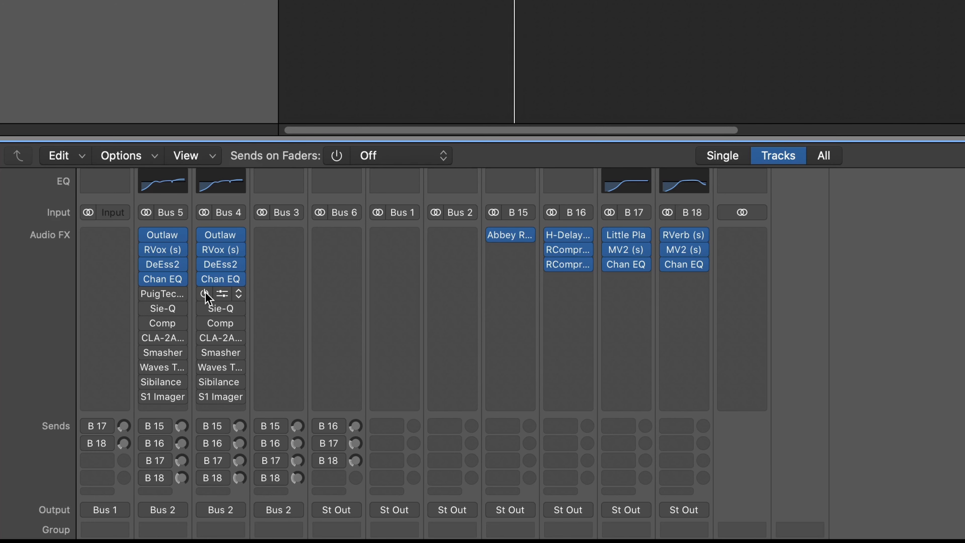
Re-enable PuigTec, Sie-Q and Comp in turn on the Vocals and Dubs channels while the song plays
{"action": "left_click", "coordinate": [205, 294]}
{"action": "left_click", "coordinate": [146, 294]}
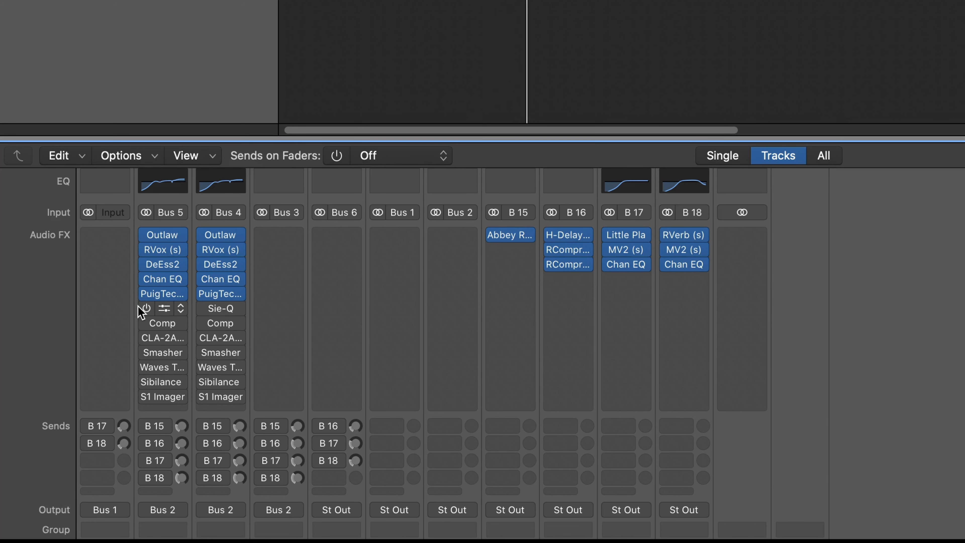
{"action": "left_click", "coordinate": [147, 309]}
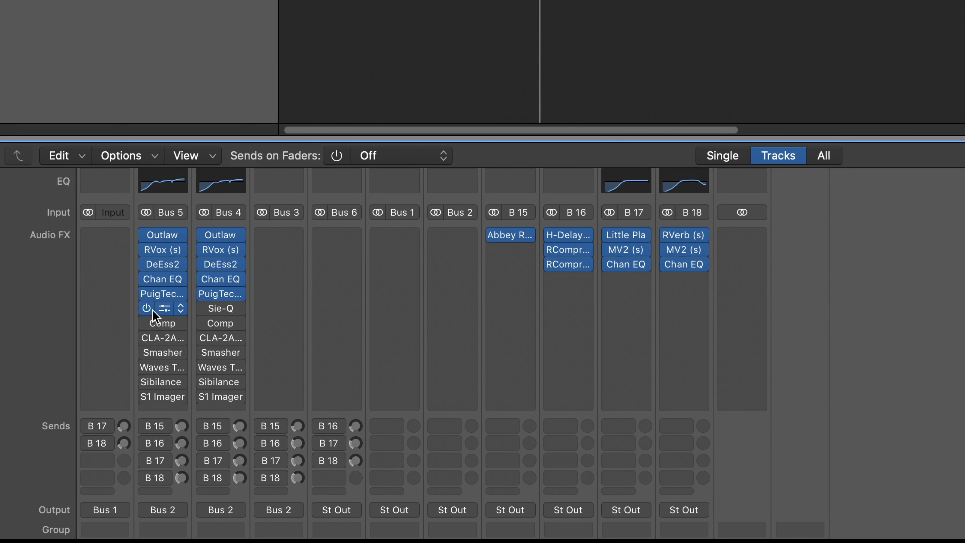
{"action": "left_click", "coordinate": [205, 308]}
{"action": "mouse_move", "coordinate": [213, 327]}
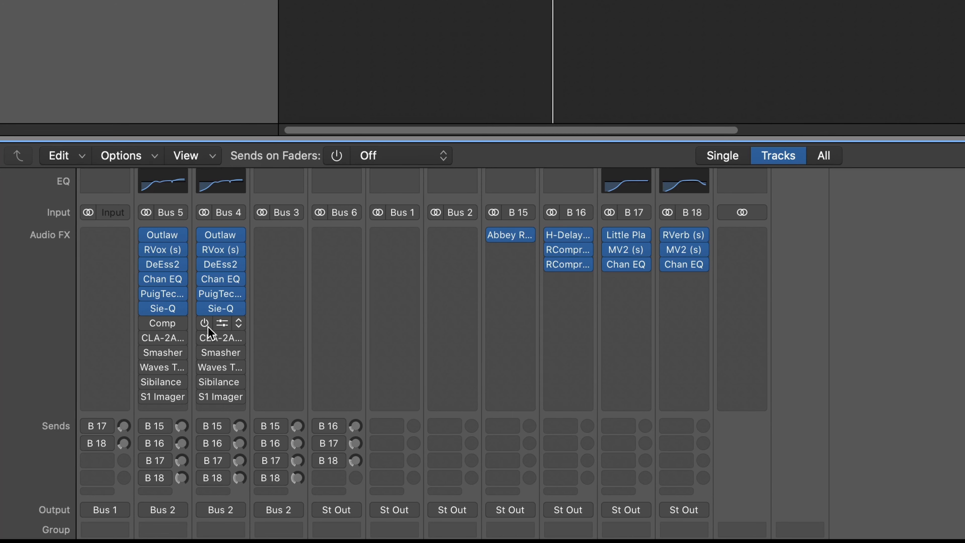
{"action": "left_click", "coordinate": [207, 327]}
{"action": "left_click", "coordinate": [146, 323]}
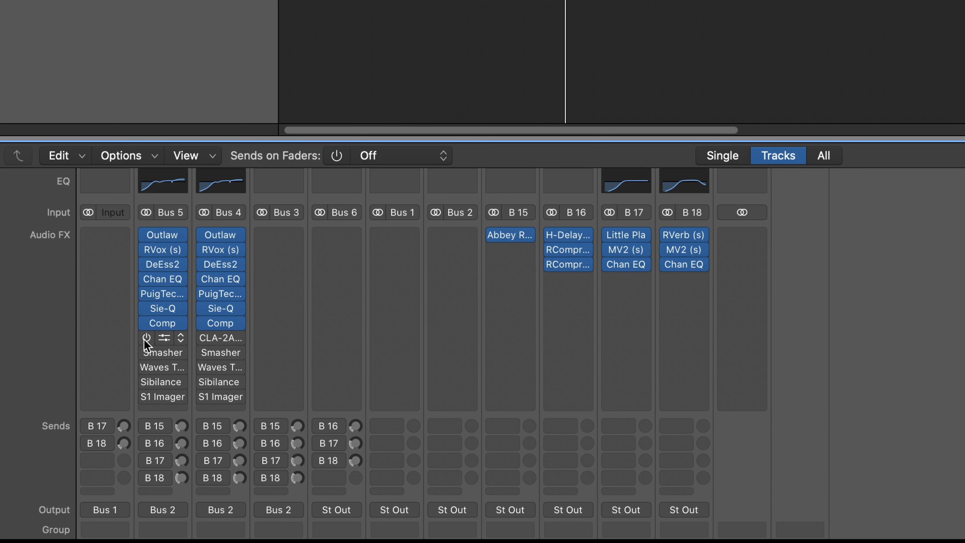
Re-enable CLA-2A, Smasher, Waves Tune Real-Time, Sibilance and S1 Imager in turn on the Vocals and Dubs channels
{"action": "left_click", "coordinate": [145, 338]}
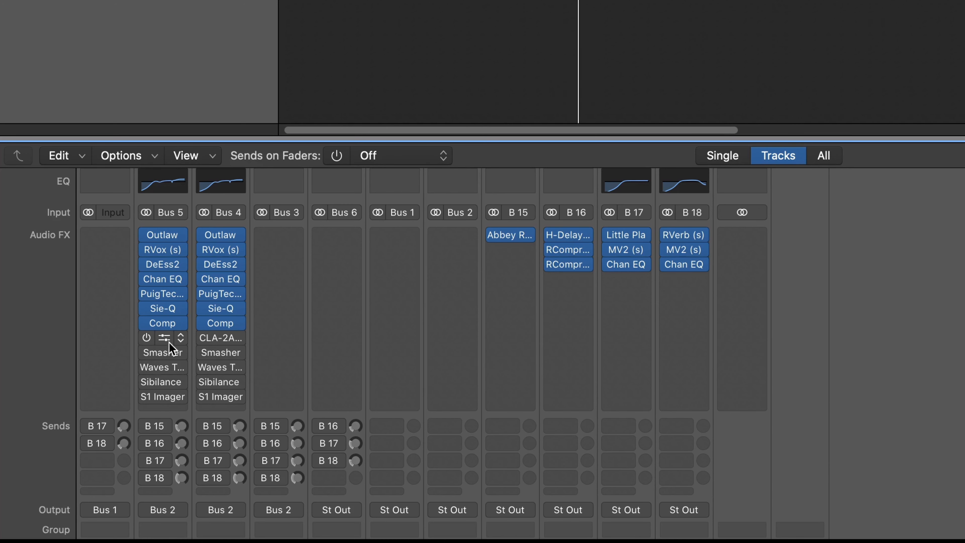
{"action": "left_click", "coordinate": [204, 338]}
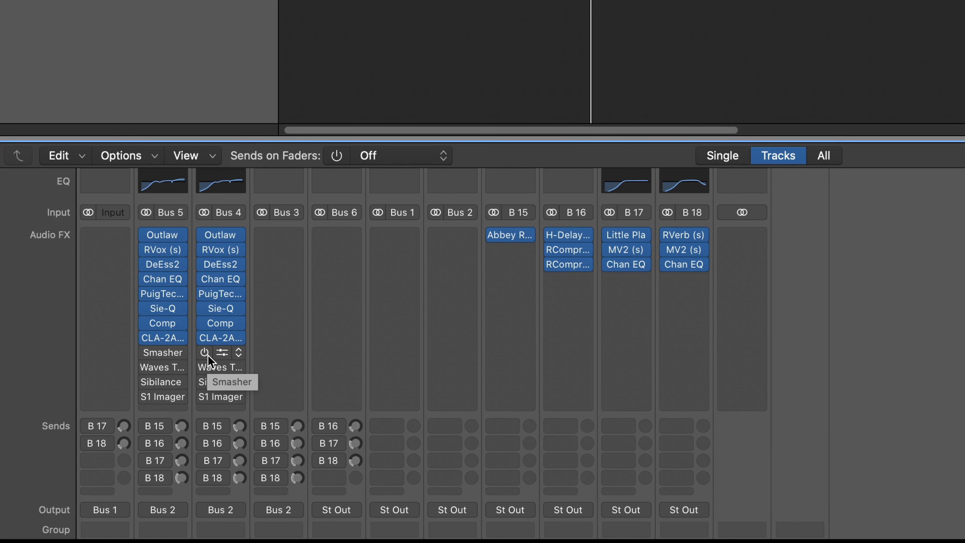
{"action": "left_click", "coordinate": [207, 354]}
{"action": "left_click", "coordinate": [146, 353]}
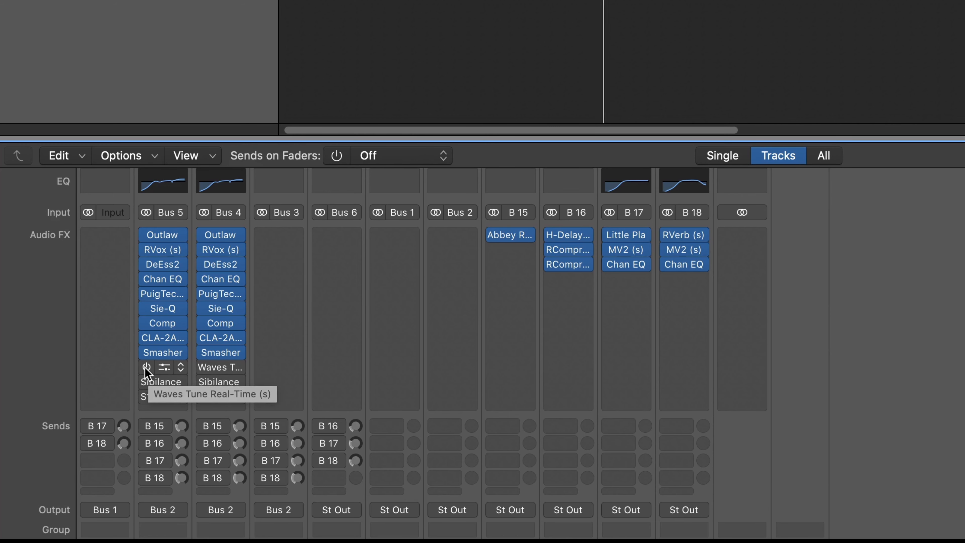
{"action": "left_click", "coordinate": [146, 367]}
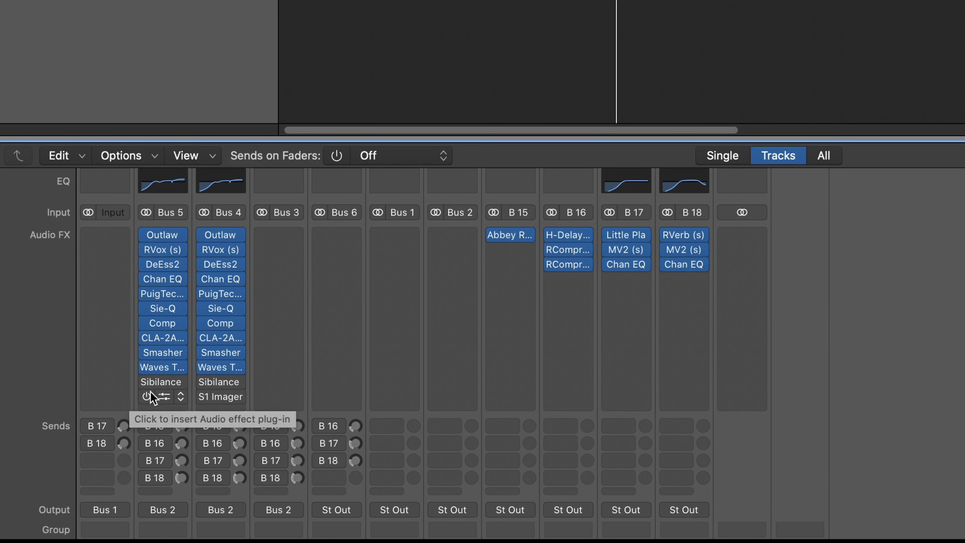
{"action": "left_click", "coordinate": [146, 381]}
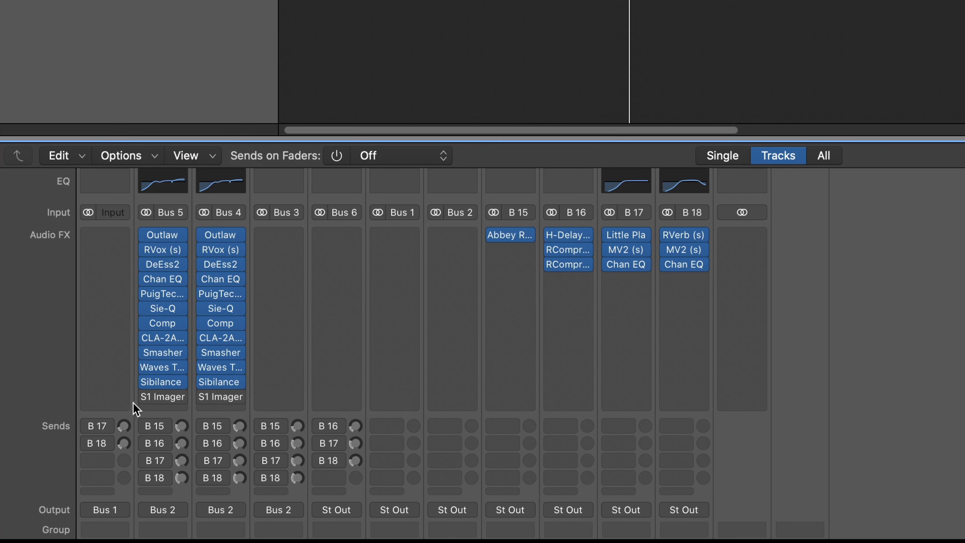
{"action": "left_click", "coordinate": [146, 397]}
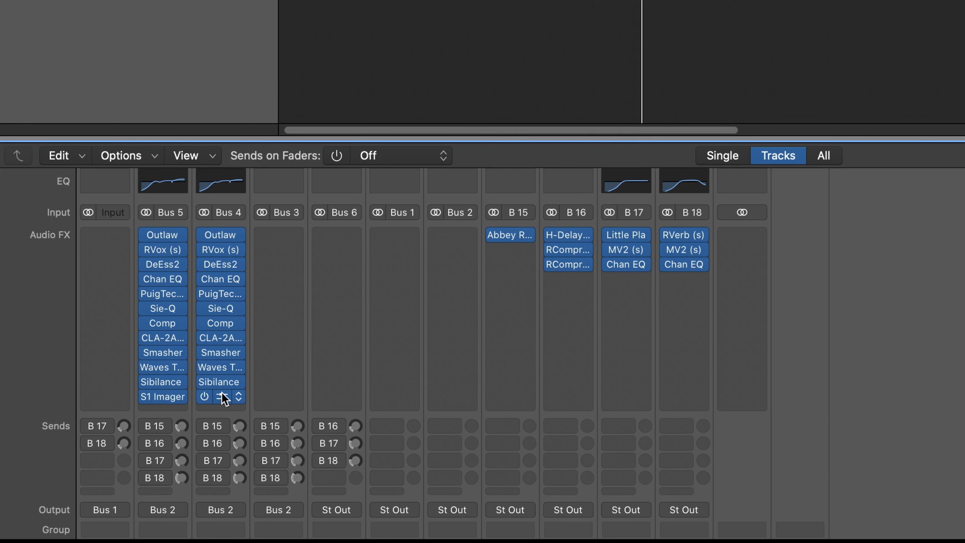
{"action": "left_click", "coordinate": [205, 397]}
Turn the B 15, B 16, B 17 and B 18 sends back on for both the Vocals and Dubs channels
{"action": "scroll", "coordinate": [181, 401], "scroll_direction": "down", "scroll_amount": 3}
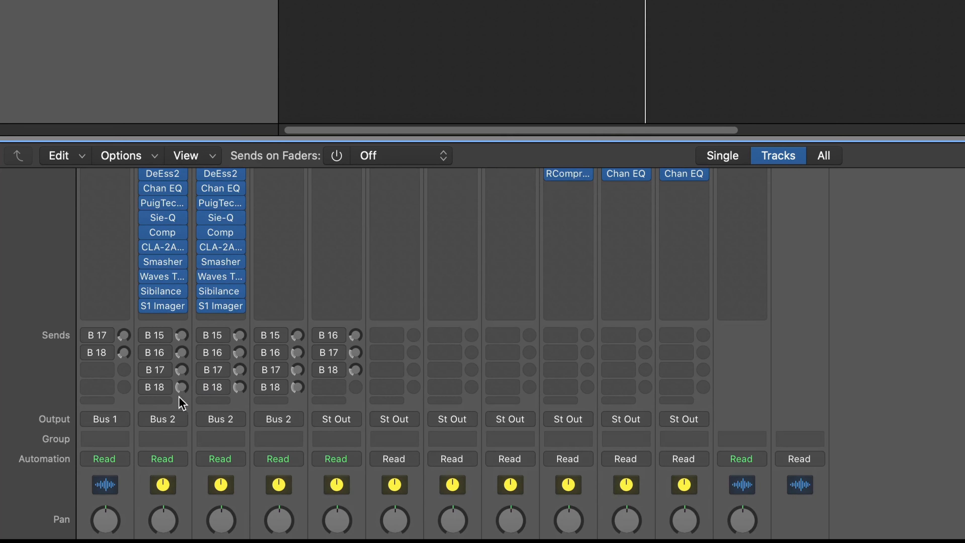
{"action": "left_click", "coordinate": [148, 335]}
{"action": "left_click", "coordinate": [203, 336]}
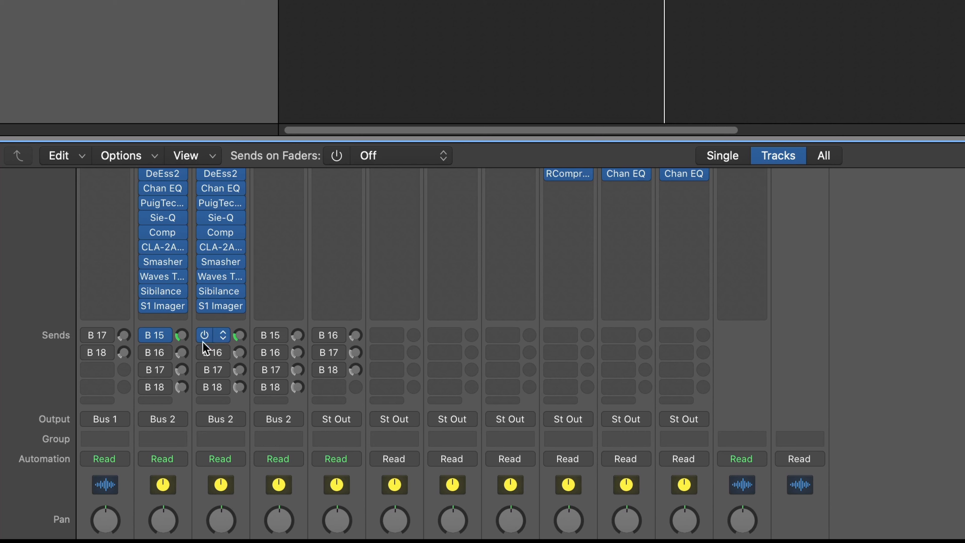
{"action": "scroll", "coordinate": [205, 359], "scroll_direction": "up", "scroll_amount": 1}
{"action": "left_click", "coordinate": [204, 361]}
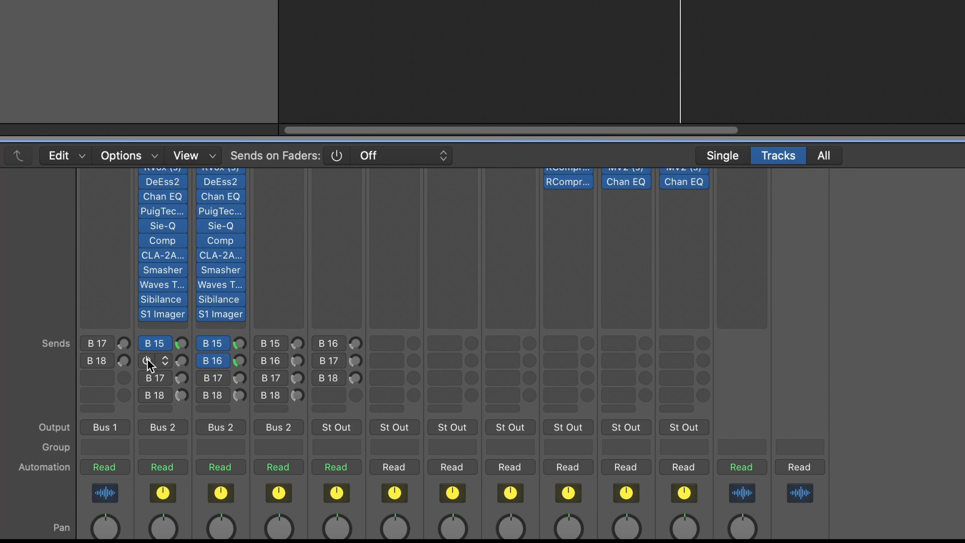
{"action": "left_click", "coordinate": [147, 361]}
{"action": "scroll", "coordinate": [160, 408], "scroll_direction": "up", "scroll_amount": 3}
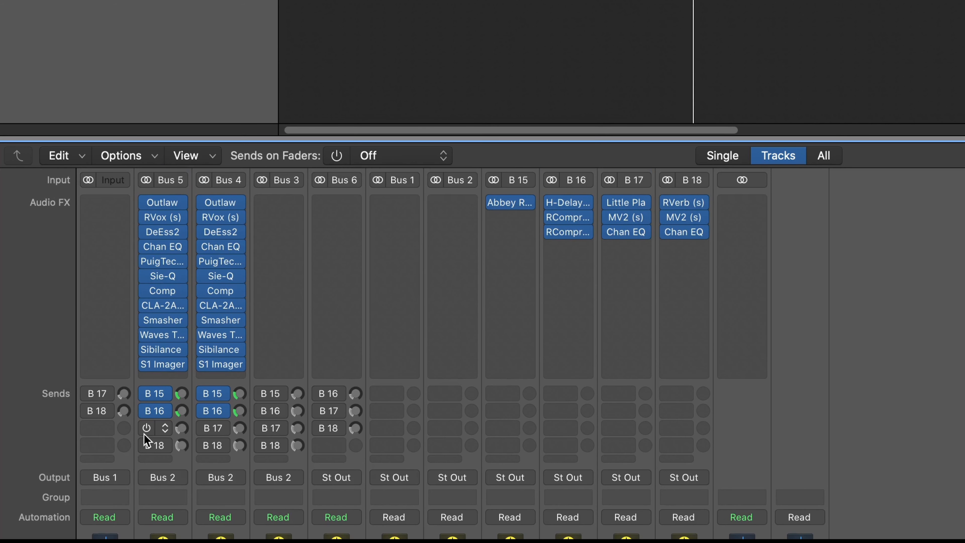
{"action": "left_click", "coordinate": [145, 429]}
{"action": "left_click", "coordinate": [204, 428]}
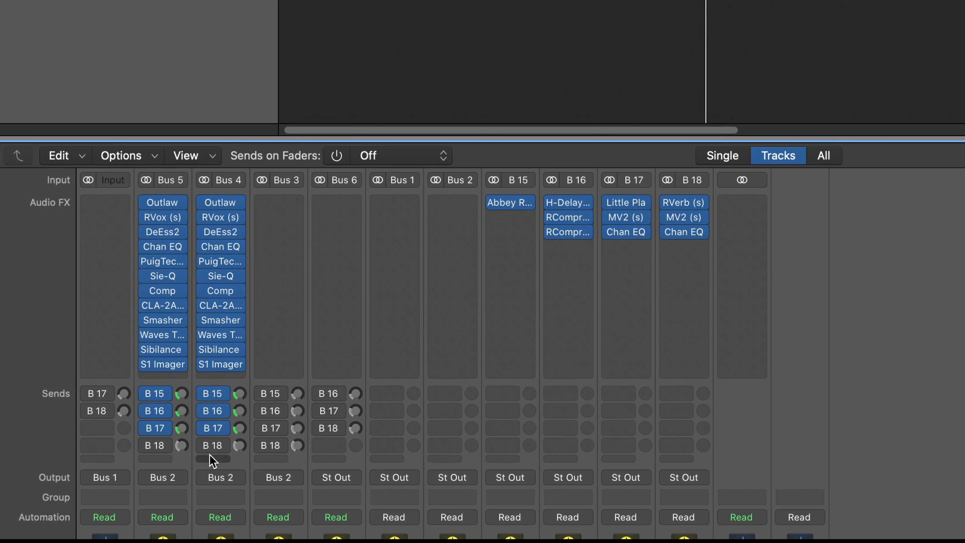
{"action": "left_click", "coordinate": [151, 445]}
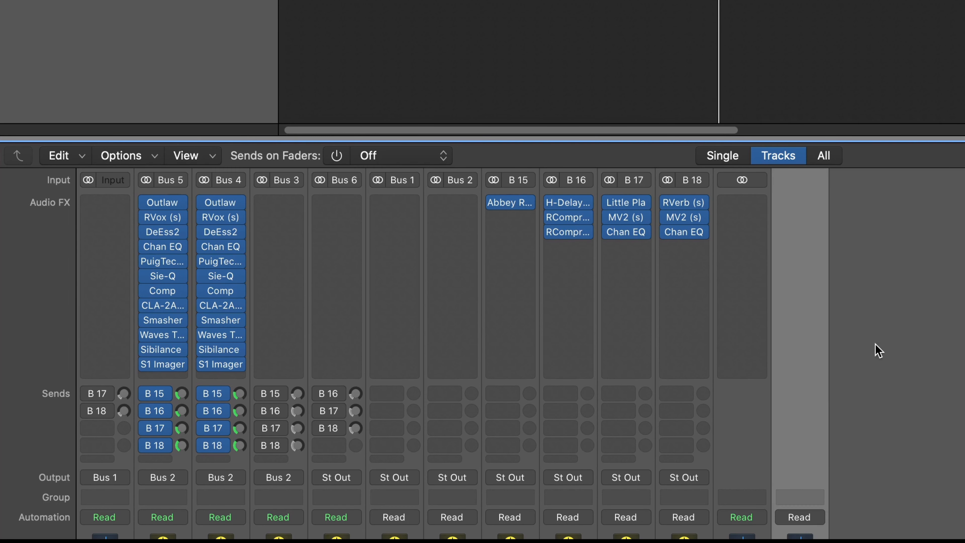
Lower the Vocals channel's B 18 send slightly while the song plays
{"action": "scroll", "coordinate": [231, 473], "scroll_direction": "down", "scroll_amount": 5}
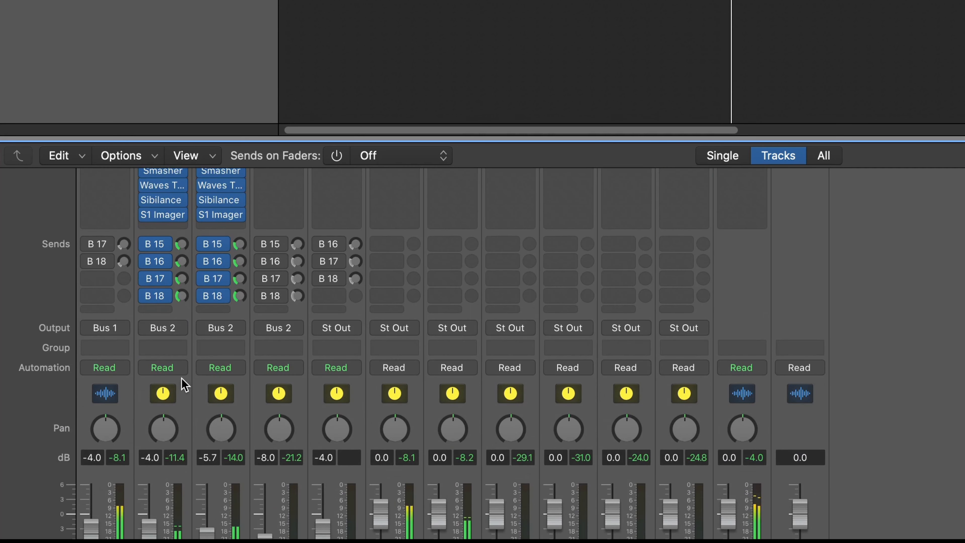
{"action": "left_click_drag", "start_coordinate": [181, 379], "coordinate": [211, 329]}
{"action": "left_click_drag", "start_coordinate": [181, 278], "coordinate": [183, 311]}
{"action": "scroll", "coordinate": [958, 405], "scroll_direction": "up", "scroll_amount": 6}
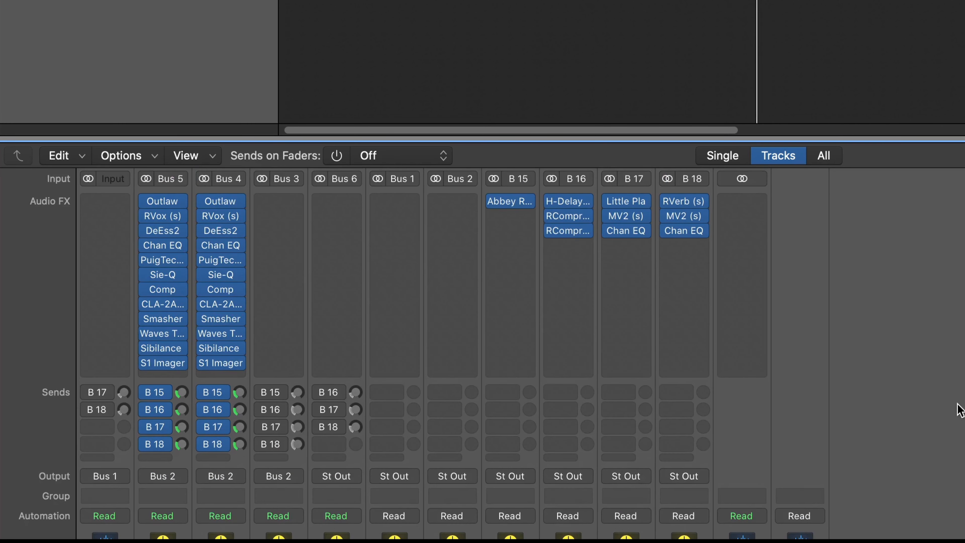